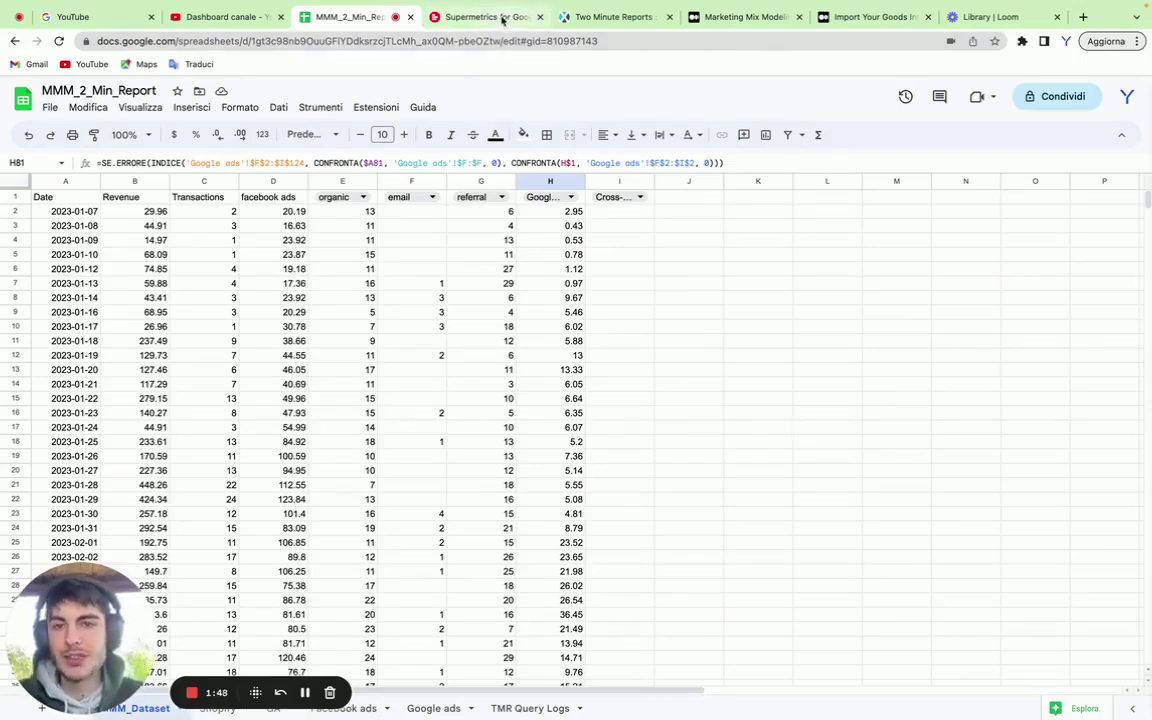
Switch to the Supermetrics site and look over its package prices for Google Sheets.
click(501, 18)
scroll(460, 283, up, 5)
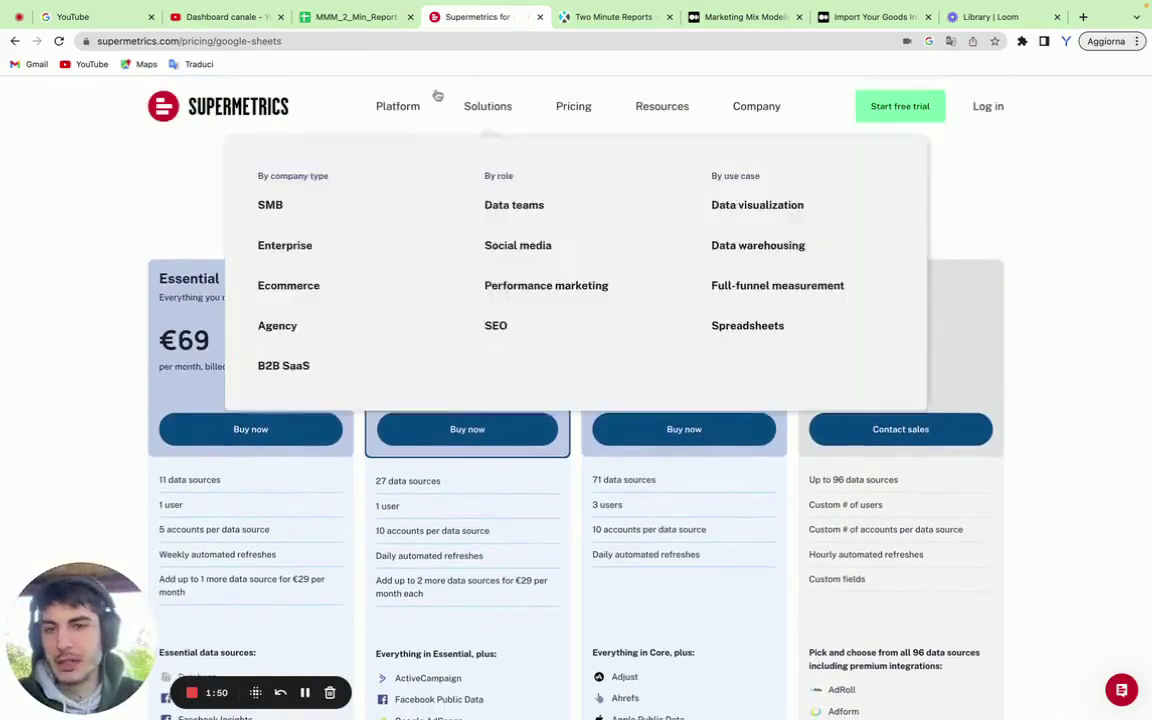
mouse_move(480, 106)
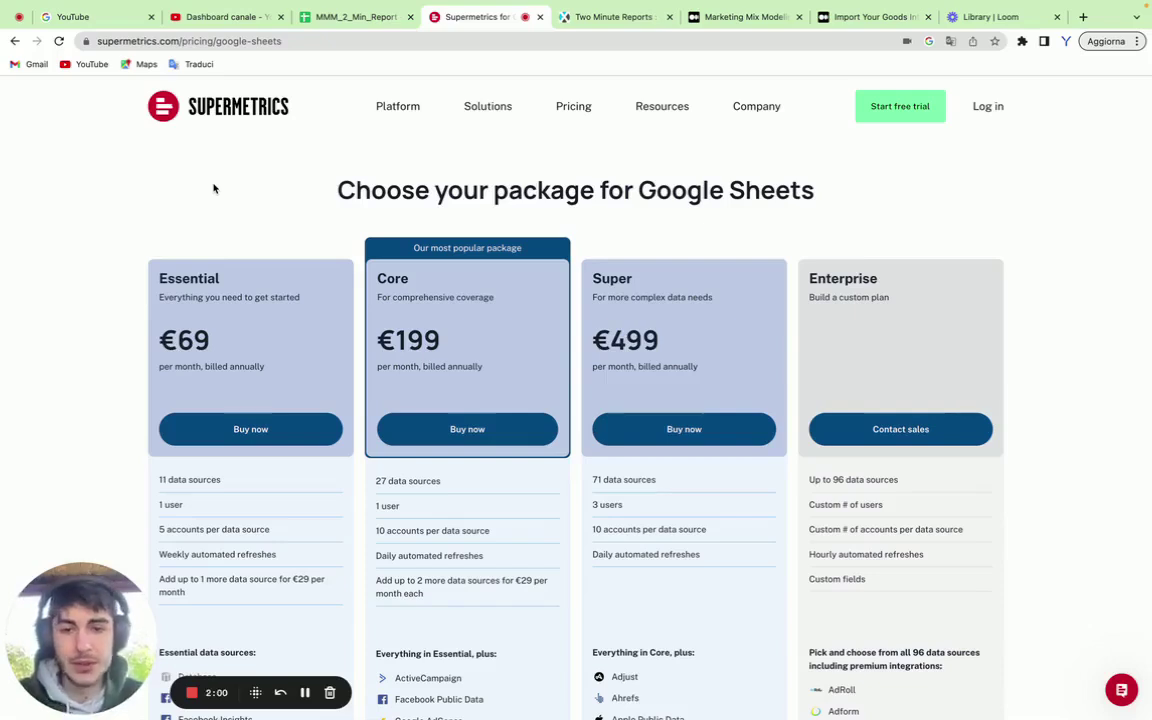
Review the Two Minute Reports pricing plans and what each plan includes.
click(582, 17)
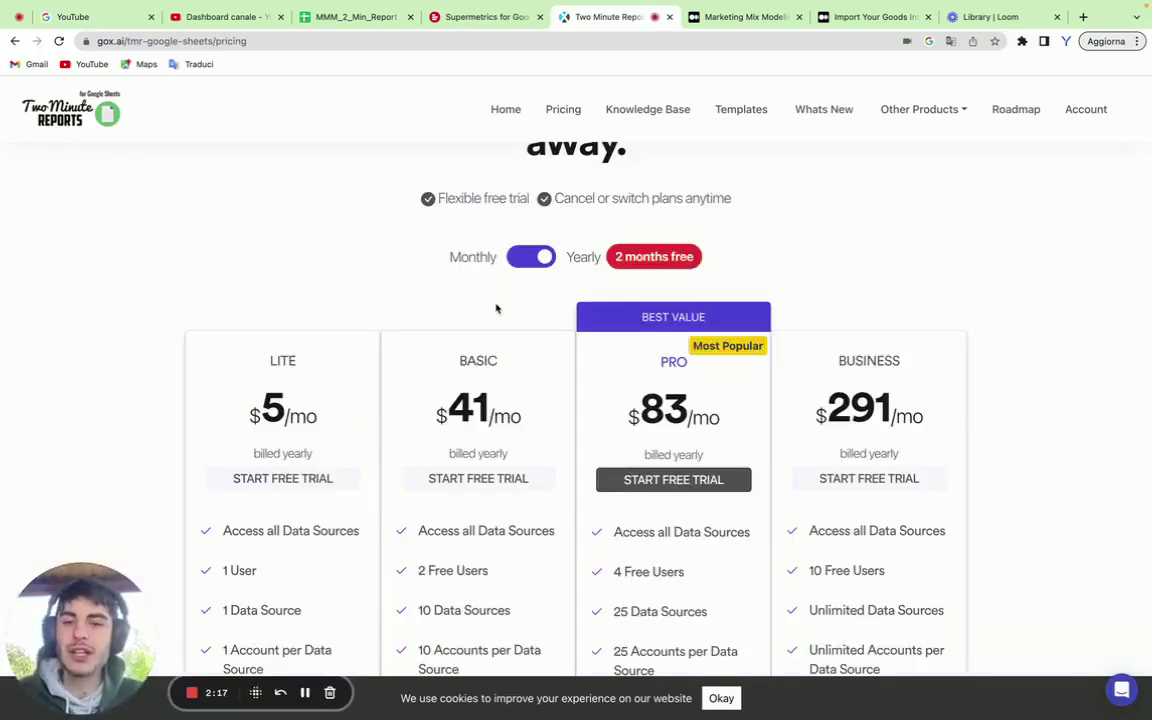
scroll(496, 309, down, 1)
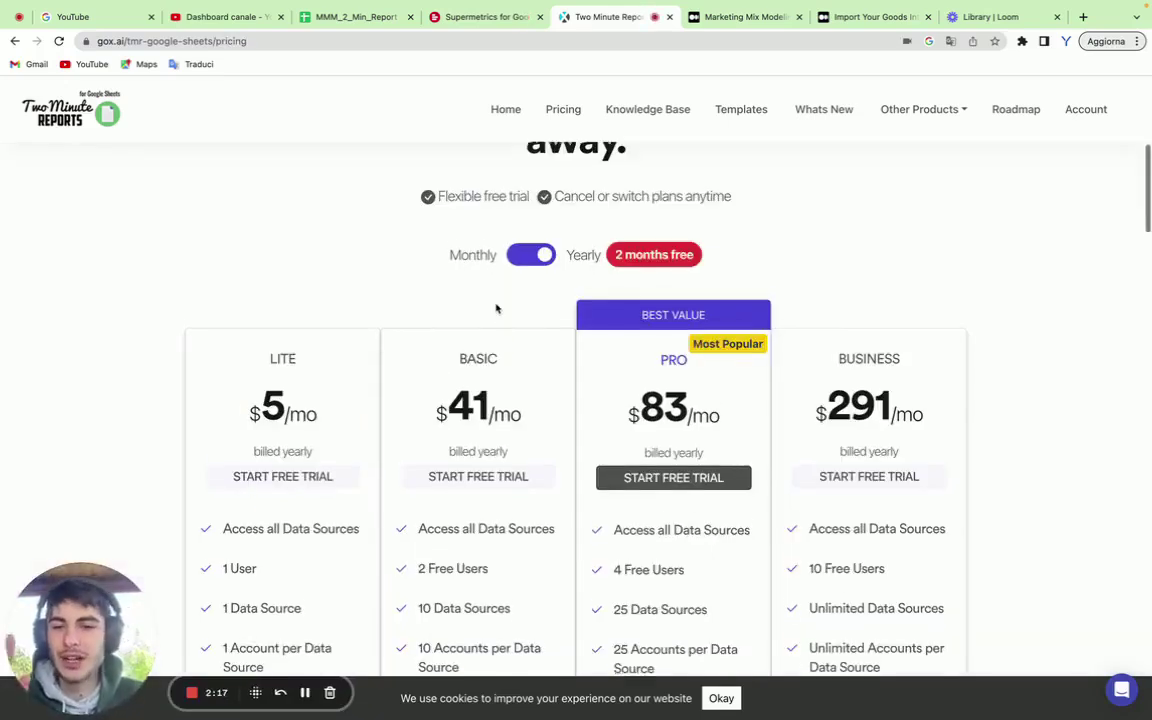
scroll(496, 309, down, 1)
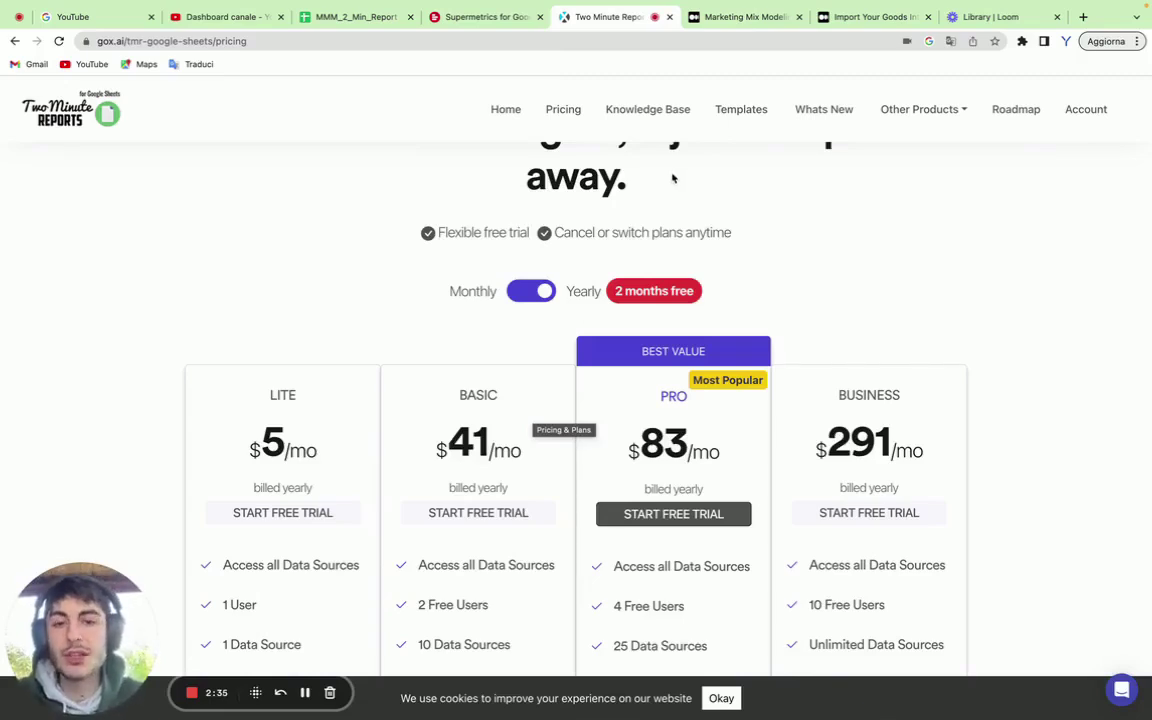
scroll(578, 310, up, 3)
scroll(670, 178, down, 1)
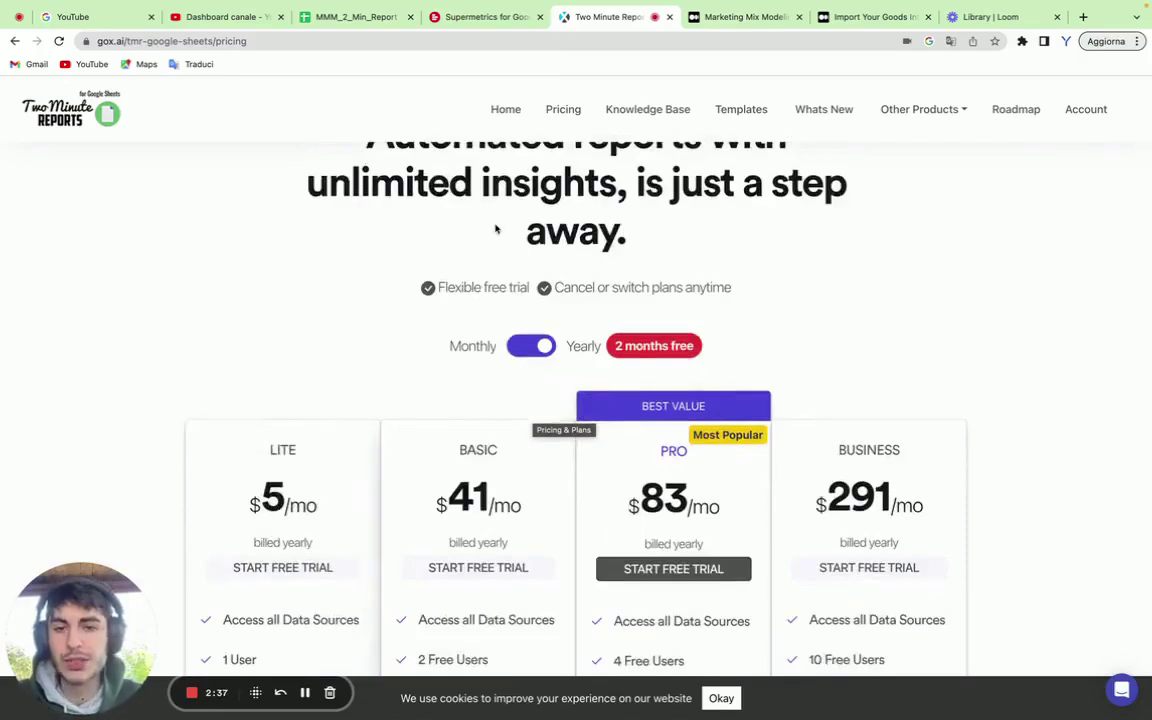
scroll(466, 368, up, 4)
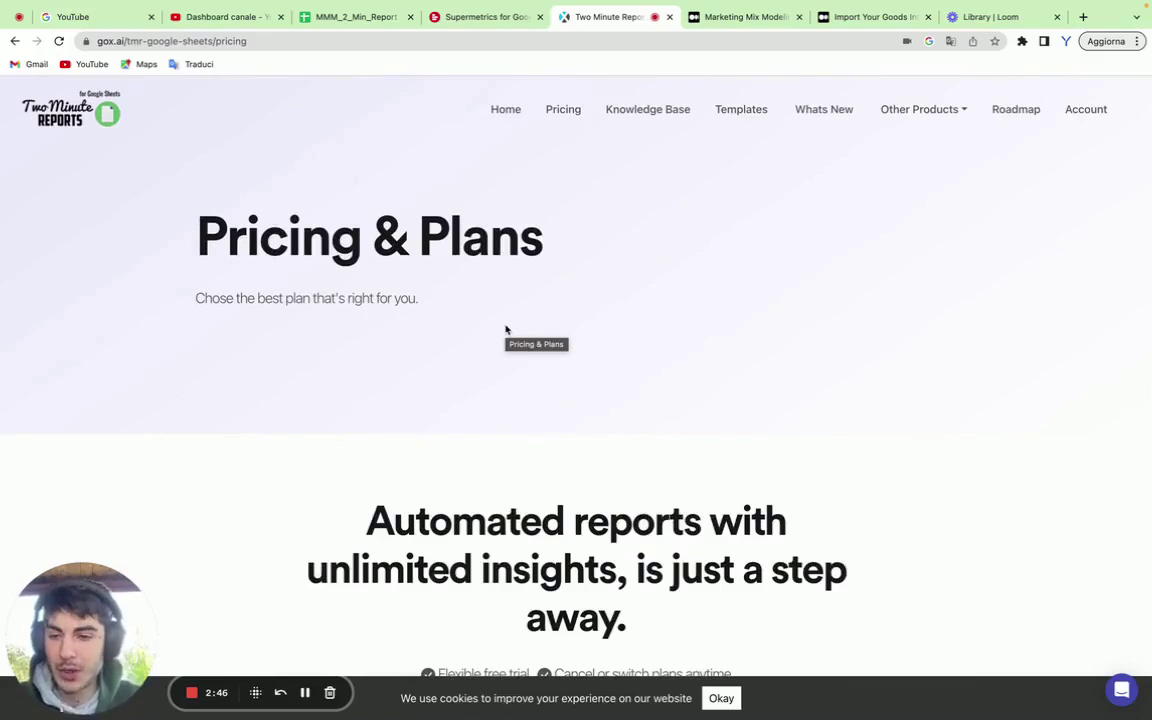
Return to the MMM_2_Min_Report spreadsheet, launch the Two Minute Reports add-on and go to its data sources.
click(357, 14)
click(375, 107)
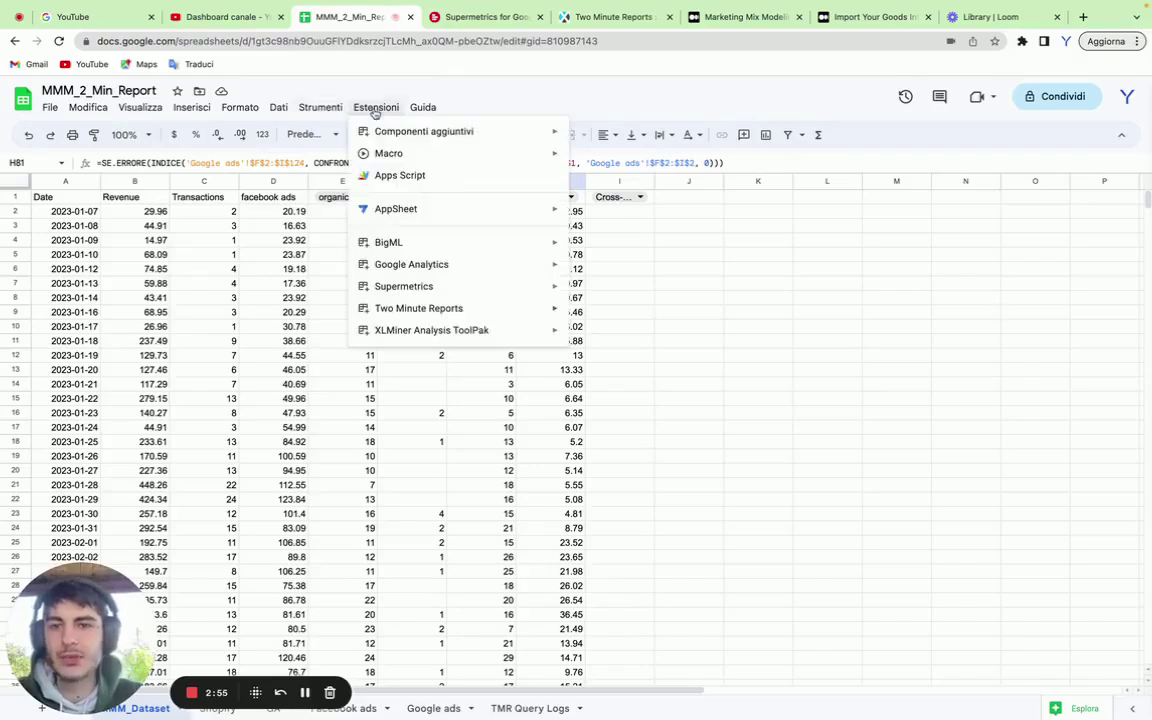
mouse_move(450, 308)
click(598, 316)
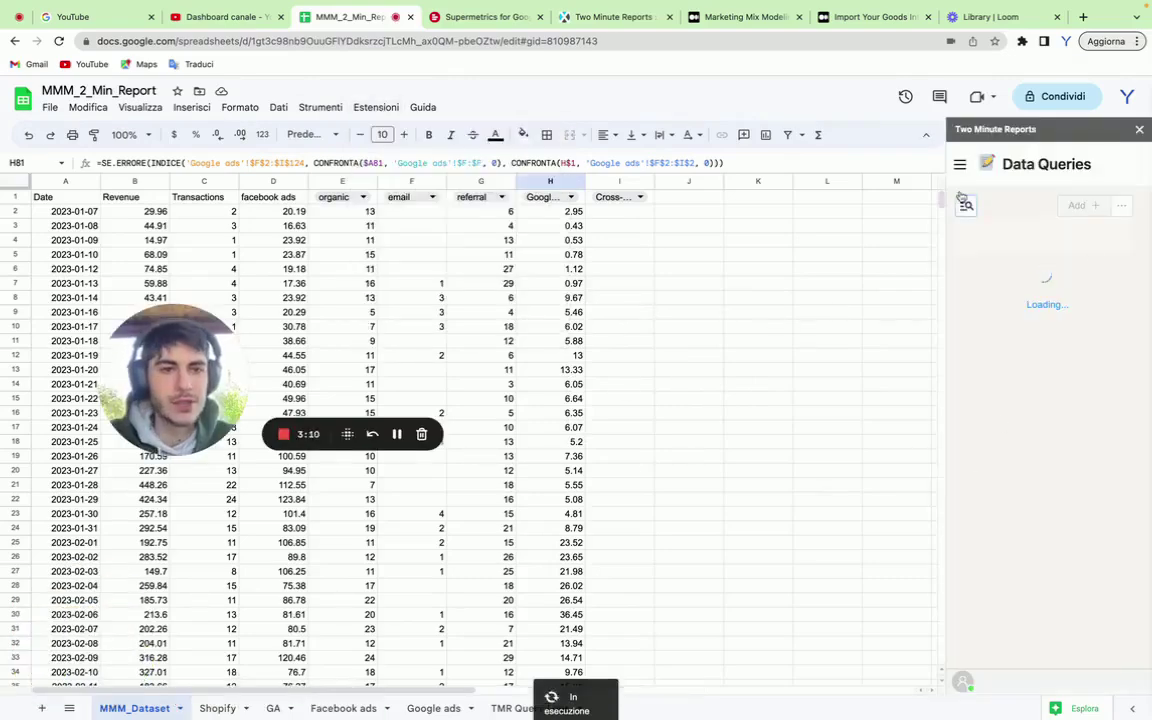
click(960, 166)
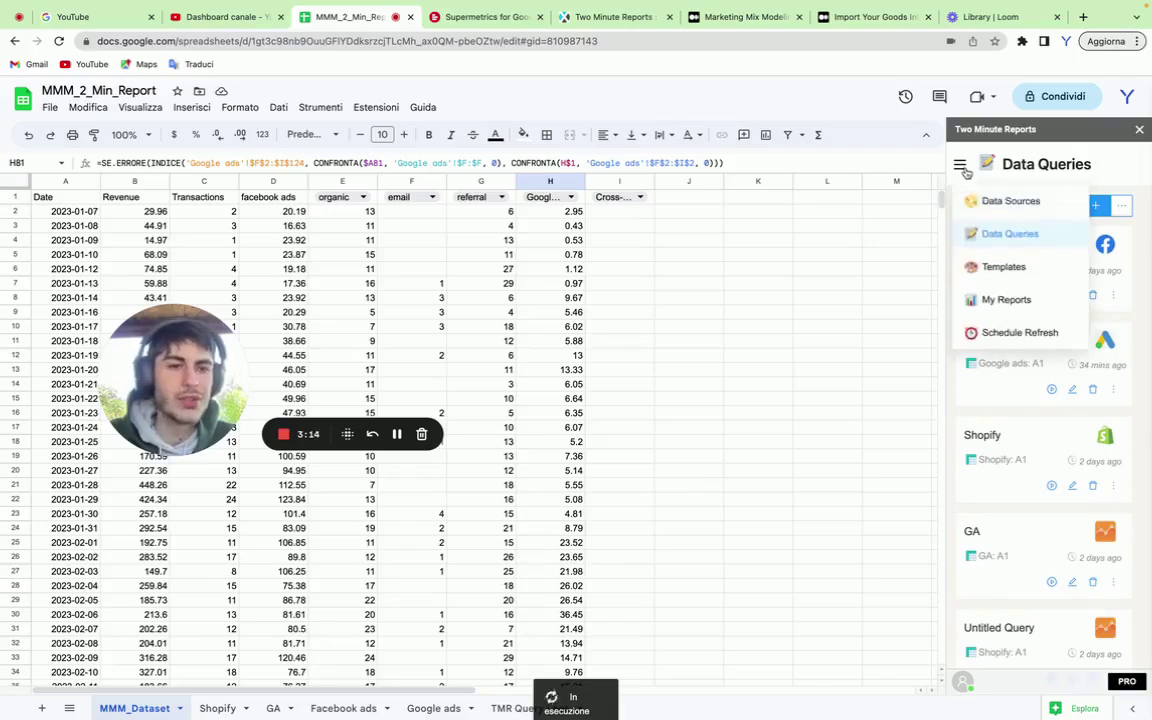
click(1008, 201)
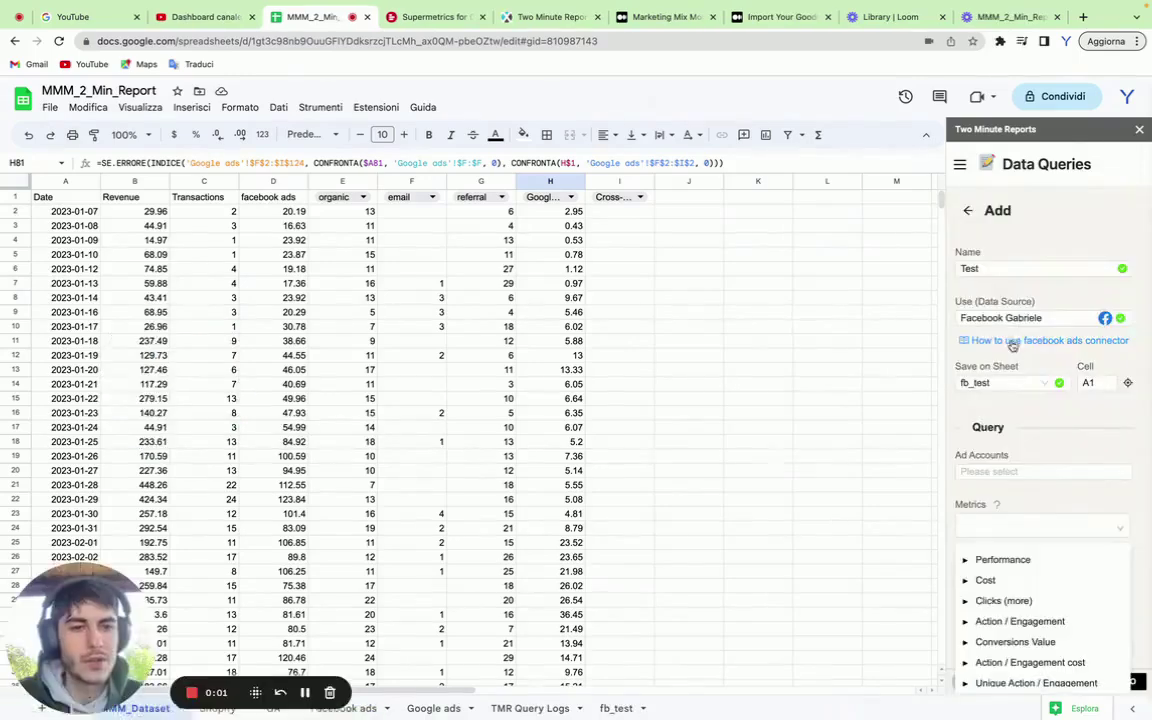
Leave the new query form and show the add-on's list of data sources.
click(967, 210)
click(960, 165)
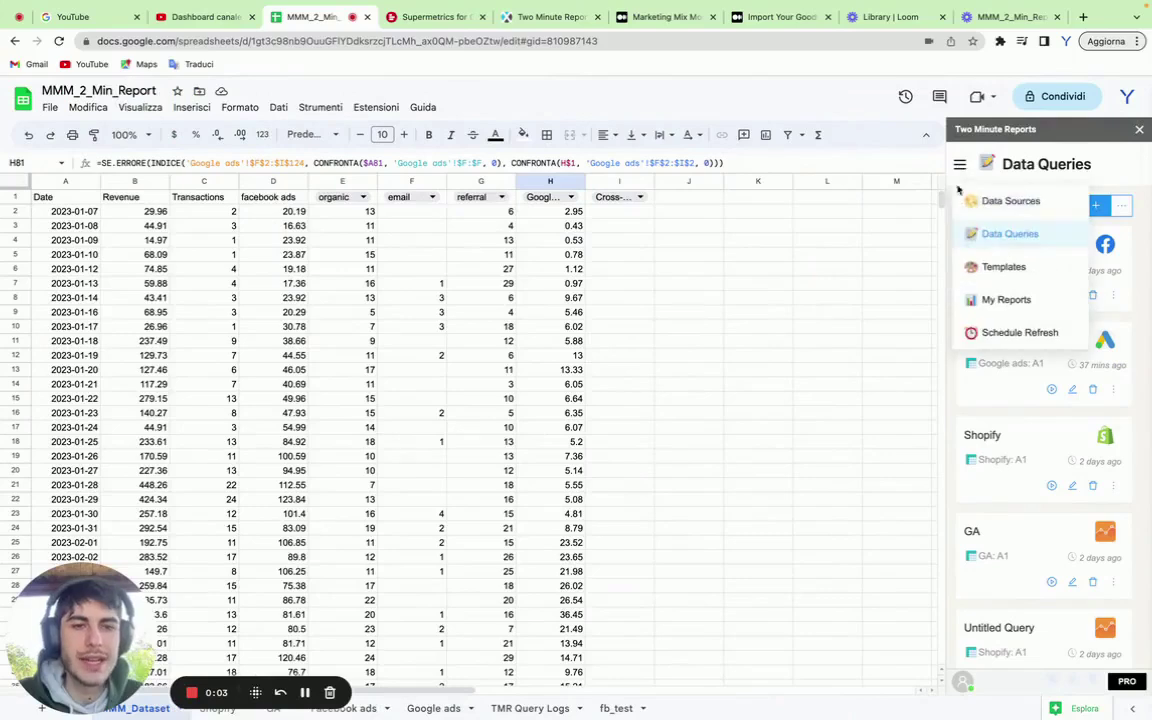
click(968, 201)
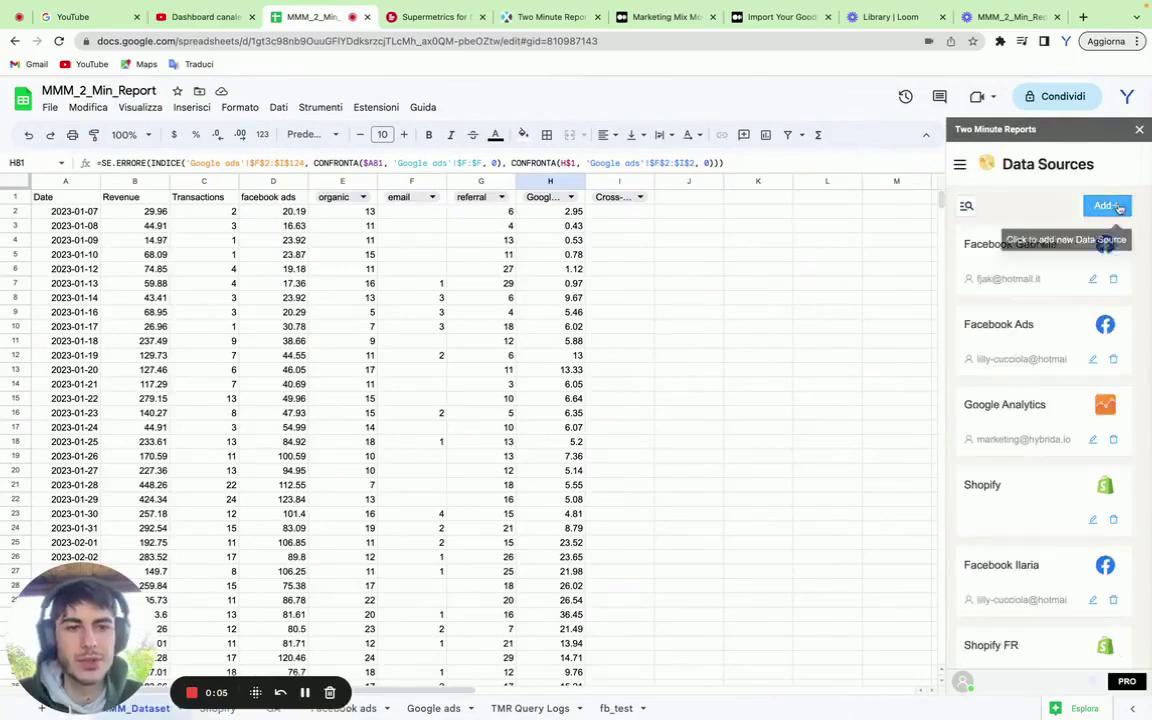
Begin a new data source of type Google Analytics 4 and leave the form without signing in.
click(1107, 206)
click(1017, 313)
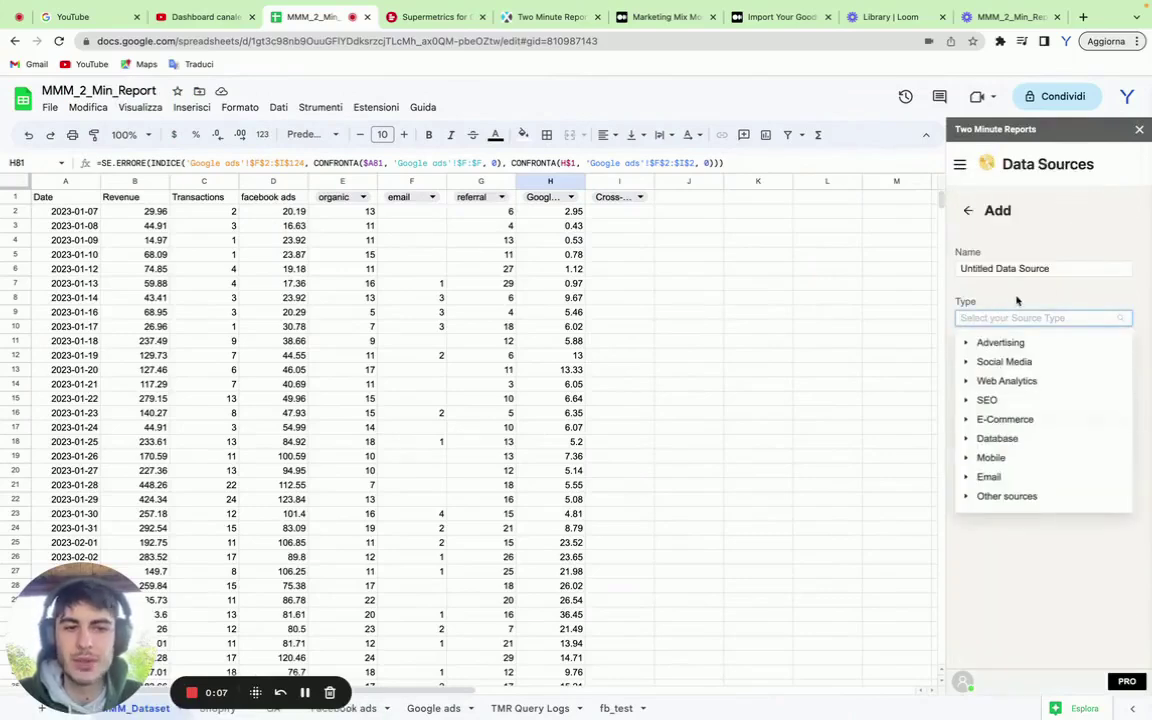
click(990, 381)
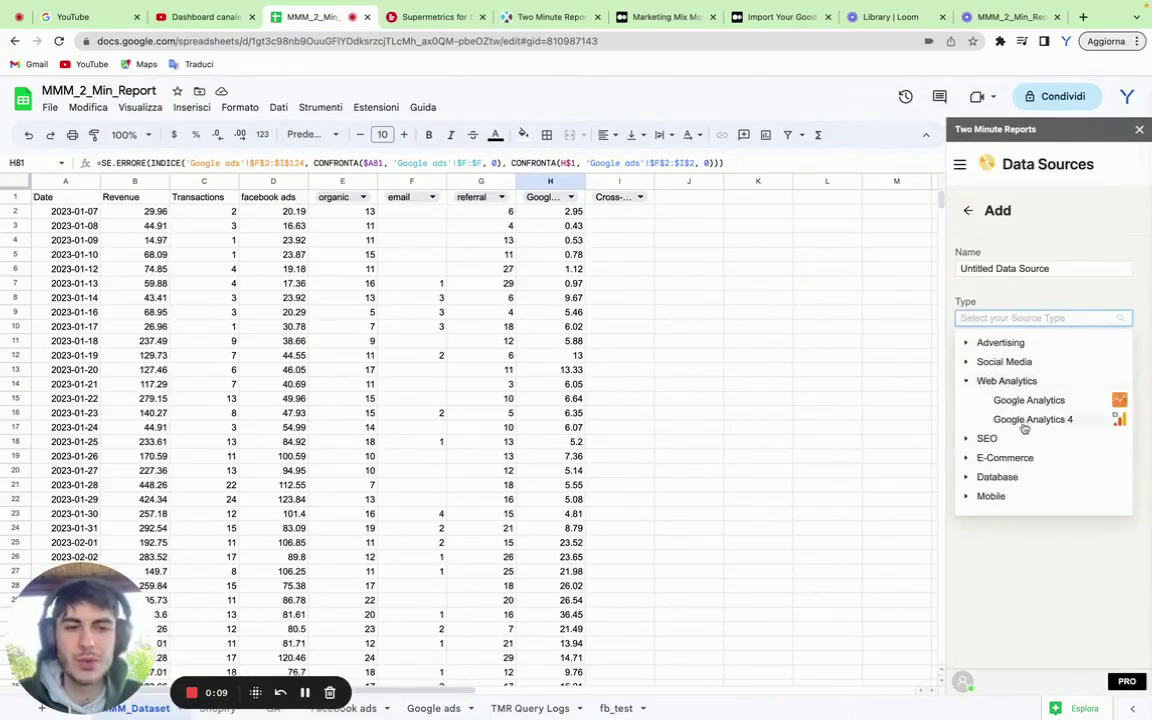
click(1015, 420)
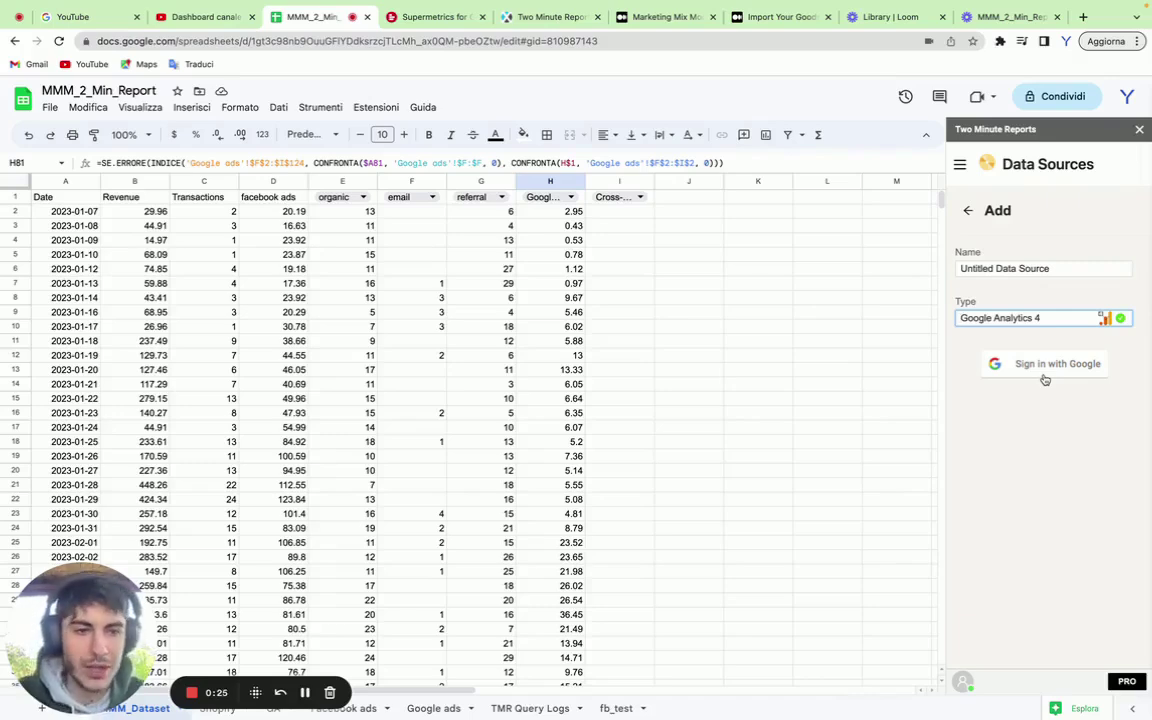
click(968, 210)
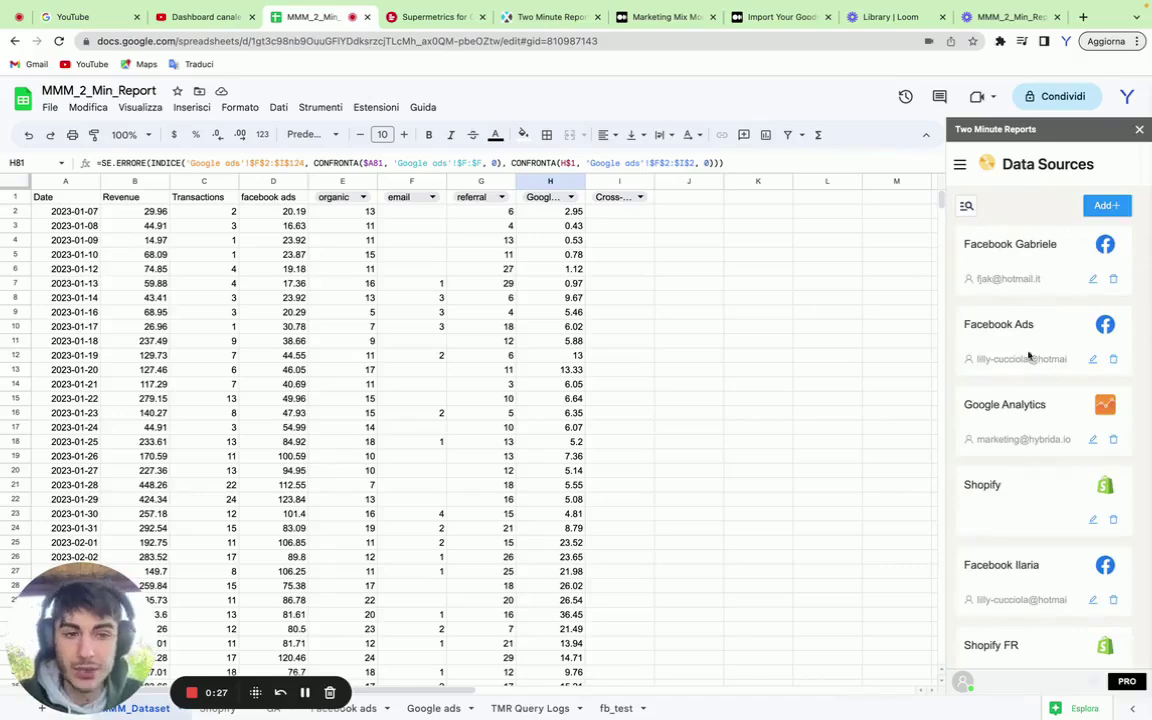
Look through the connected data sources and go to the list of data queries.
scroll(1036, 468, down, 2)
scroll(1036, 465, up, 2)
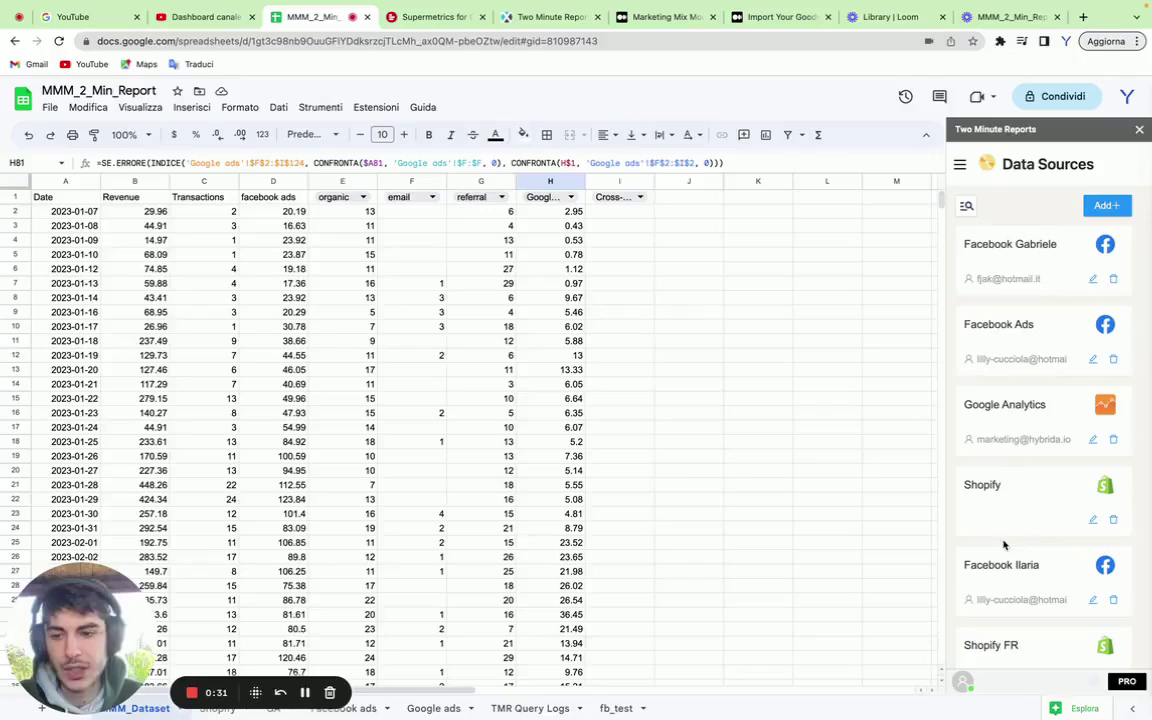
scroll(1023, 524, down, 1)
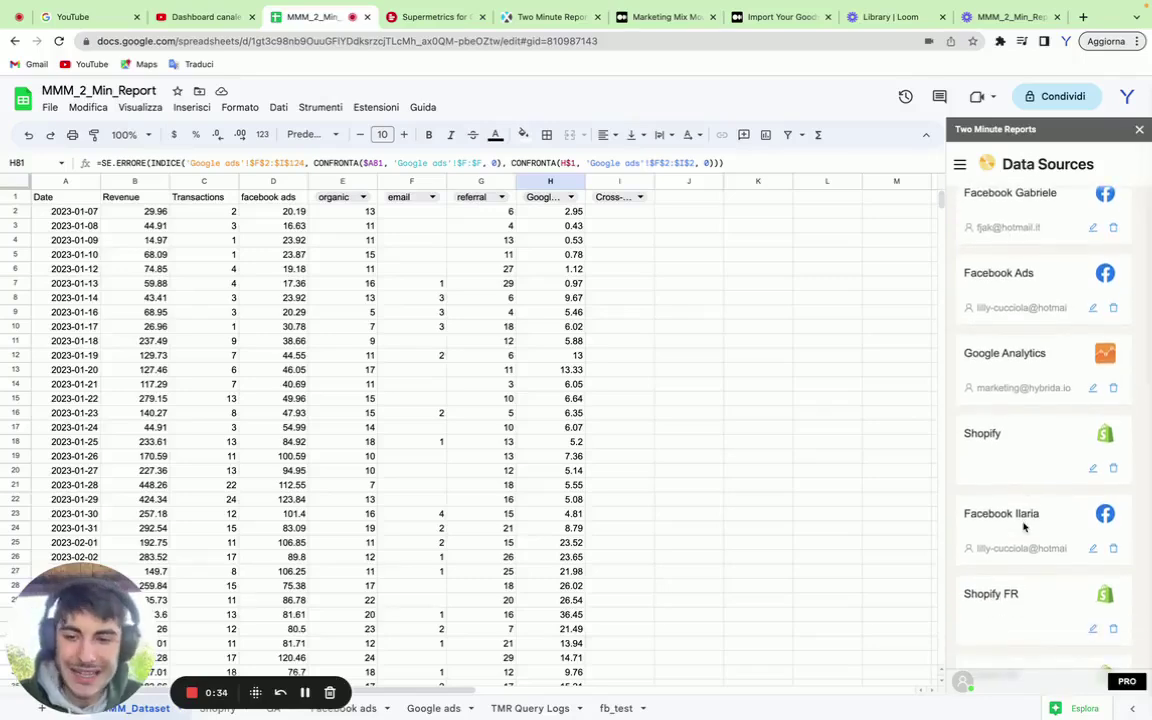
scroll(1023, 527, up, 1)
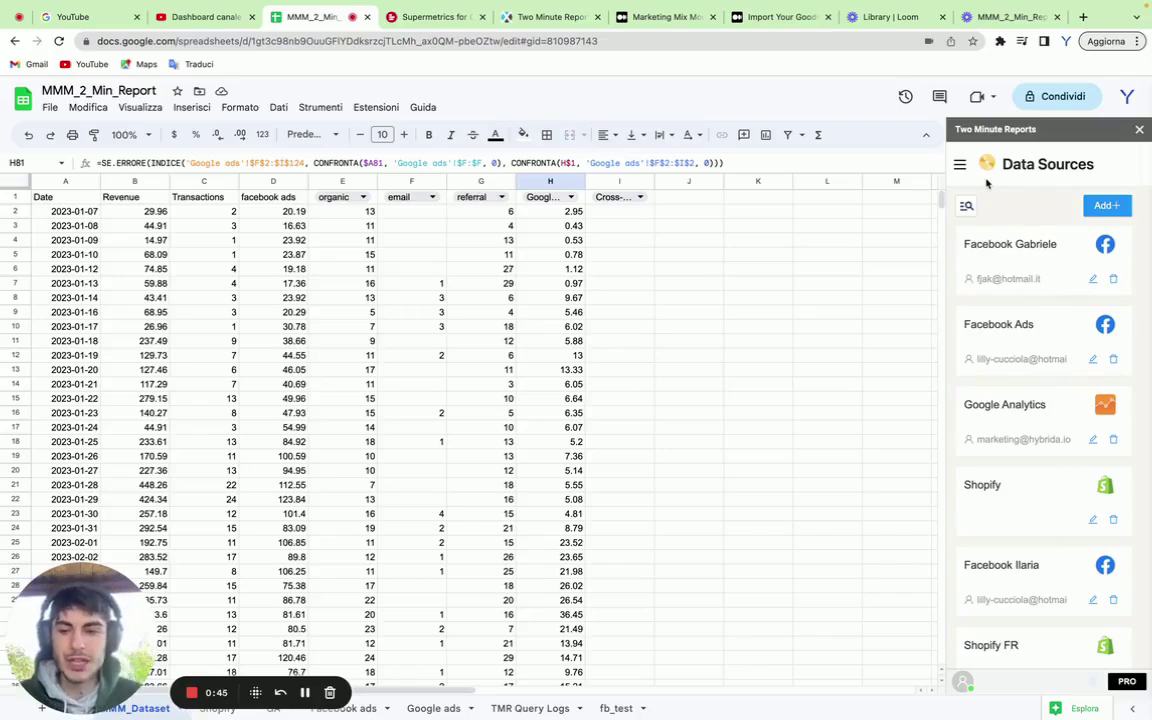
click(960, 164)
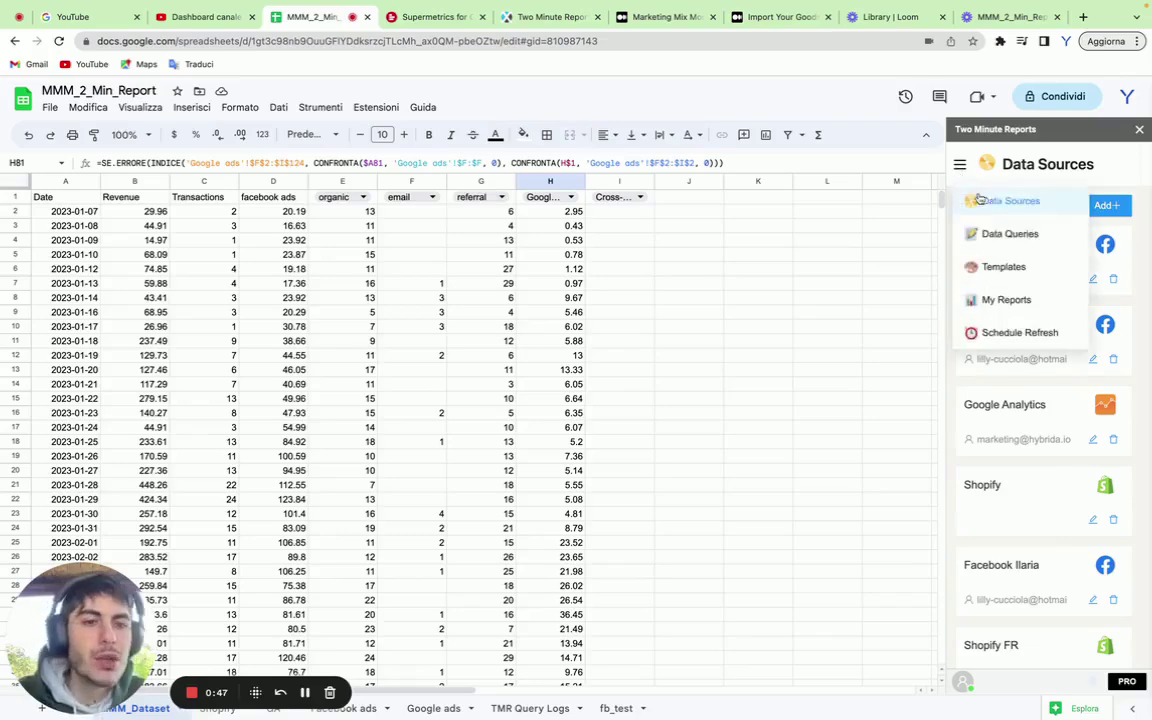
click(1005, 236)
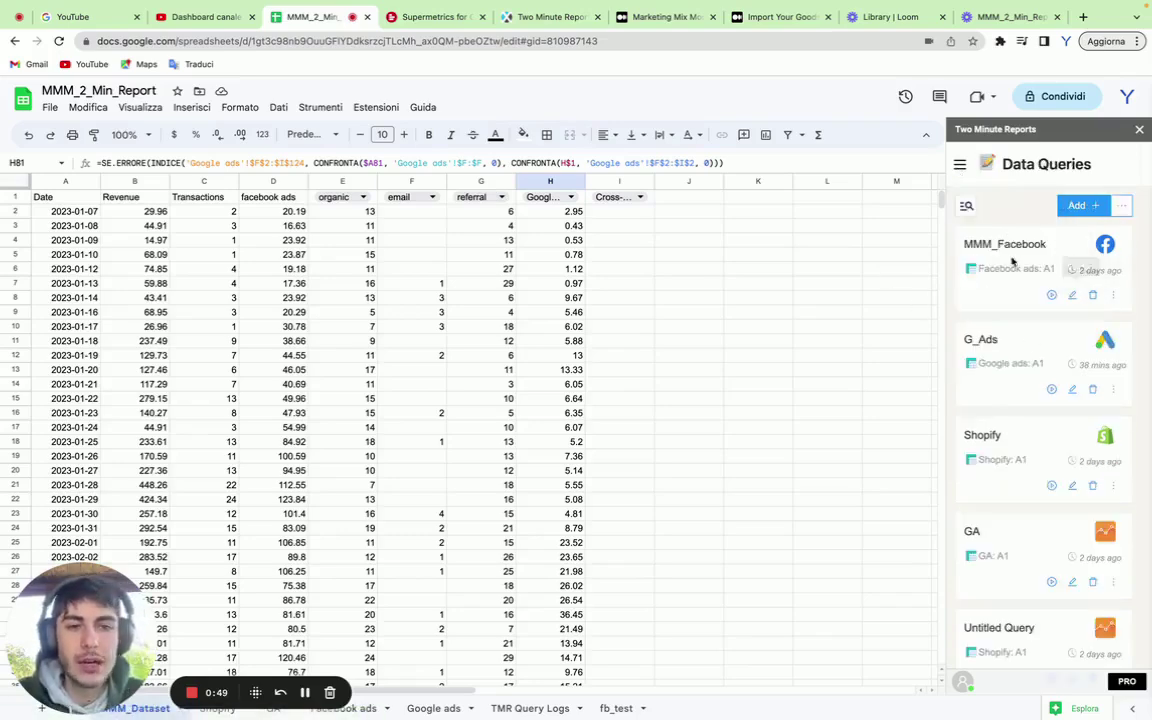
Open the MMM_Facebook query for editing, display the Facebook ads sheet and review the query's metrics, dimensions and date settings.
click(1073, 296)
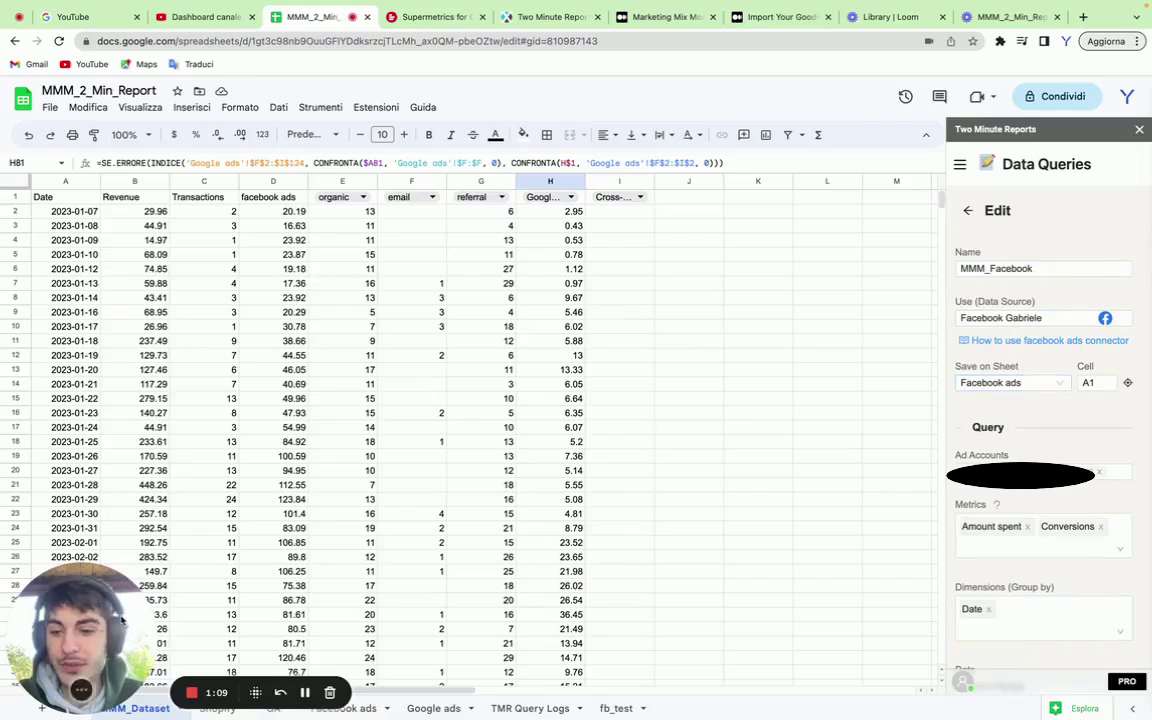
drag(110, 590, 165, 375)
click(345, 707)
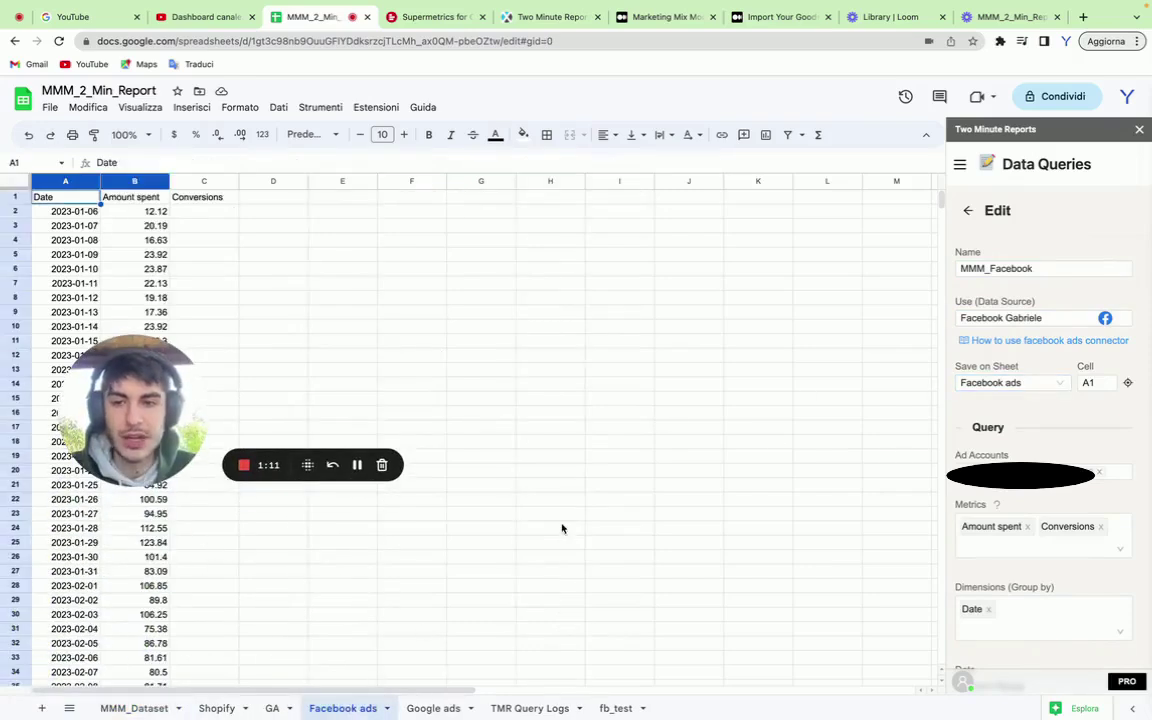
scroll(1040, 462, down, 1)
scroll(1040, 462, down, 2)
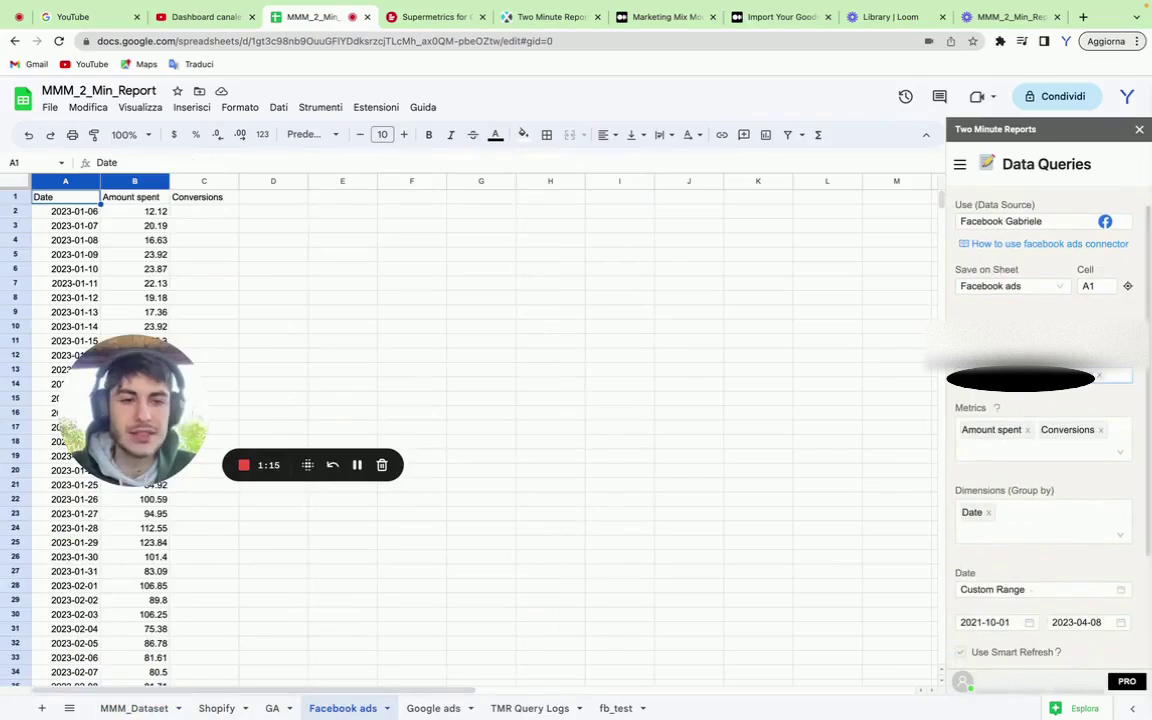
scroll(1053, 474, down, 3)
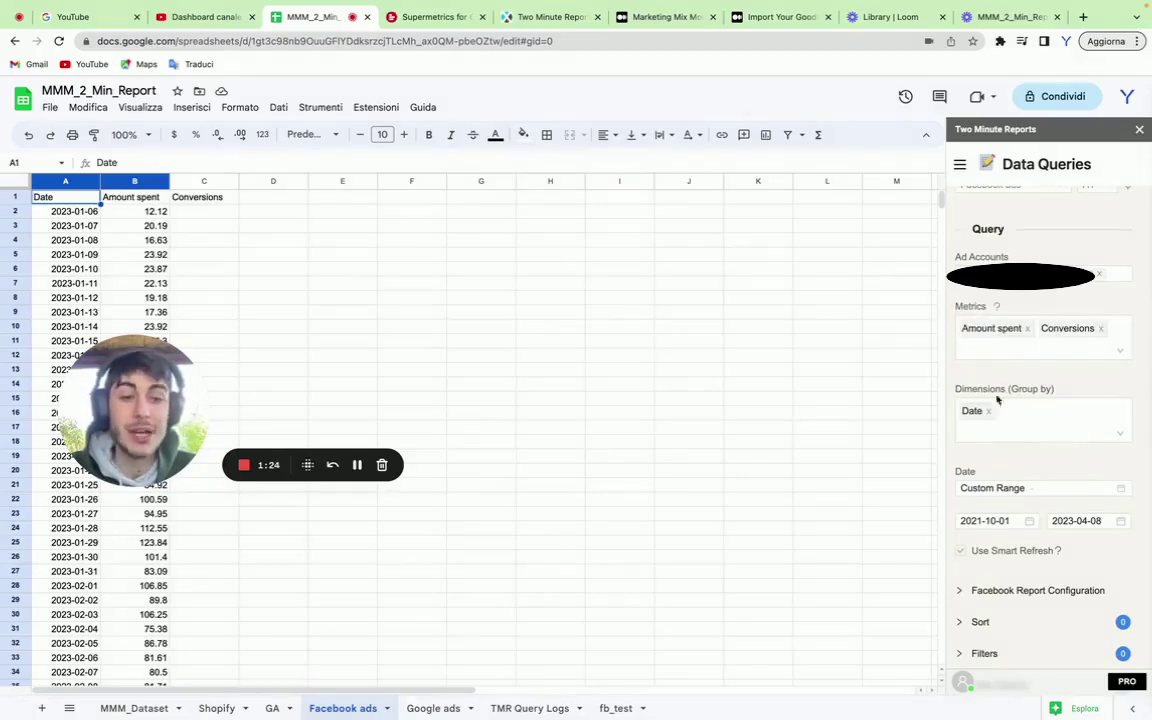
scroll(1001, 433, down, 1)
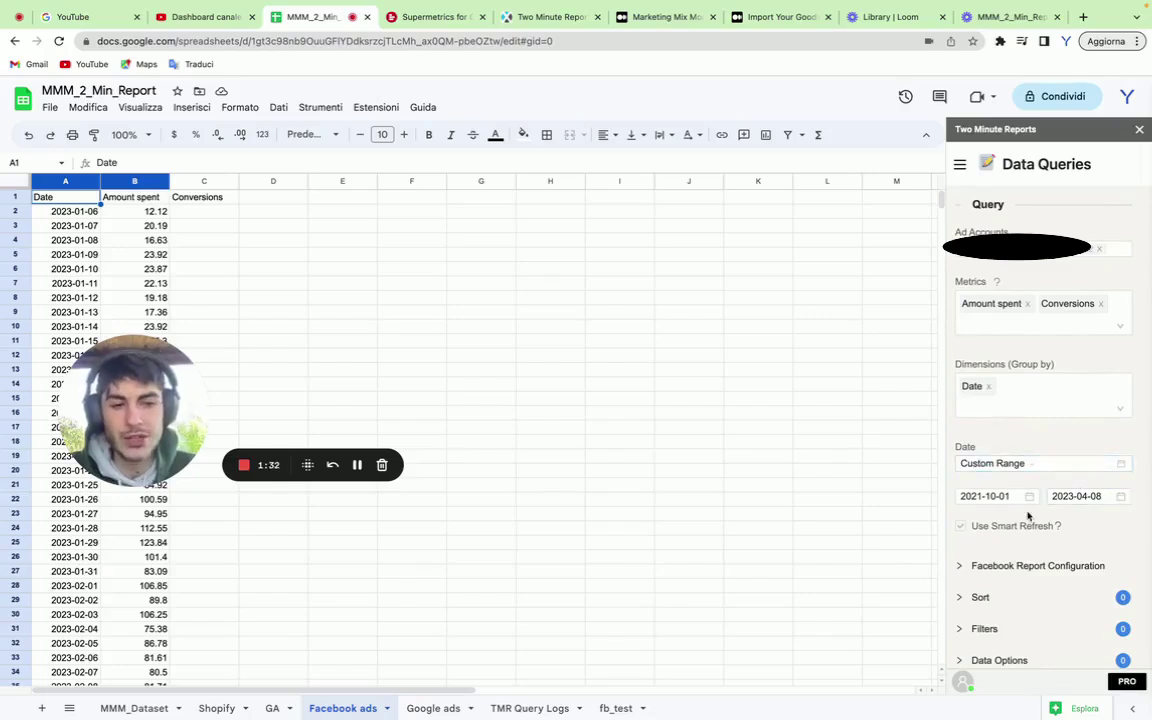
Set the MMM_Facebook query's date range to This year and turn off Smart Refresh.
click(1040, 464)
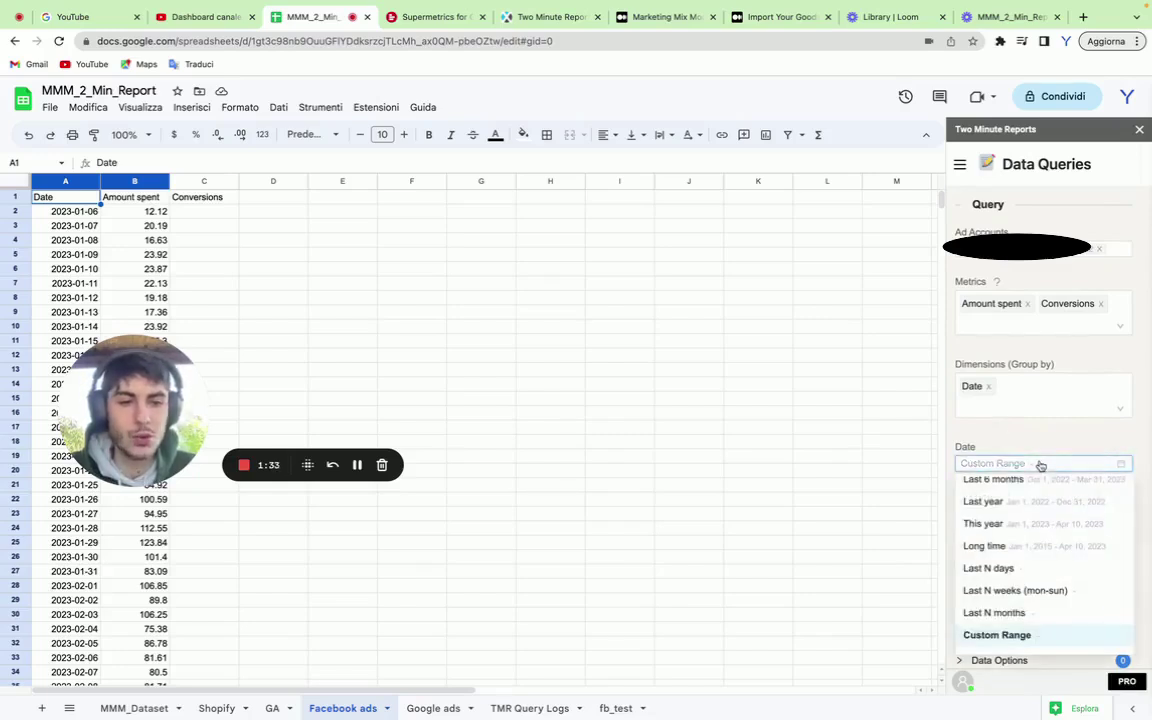
click(1010, 522)
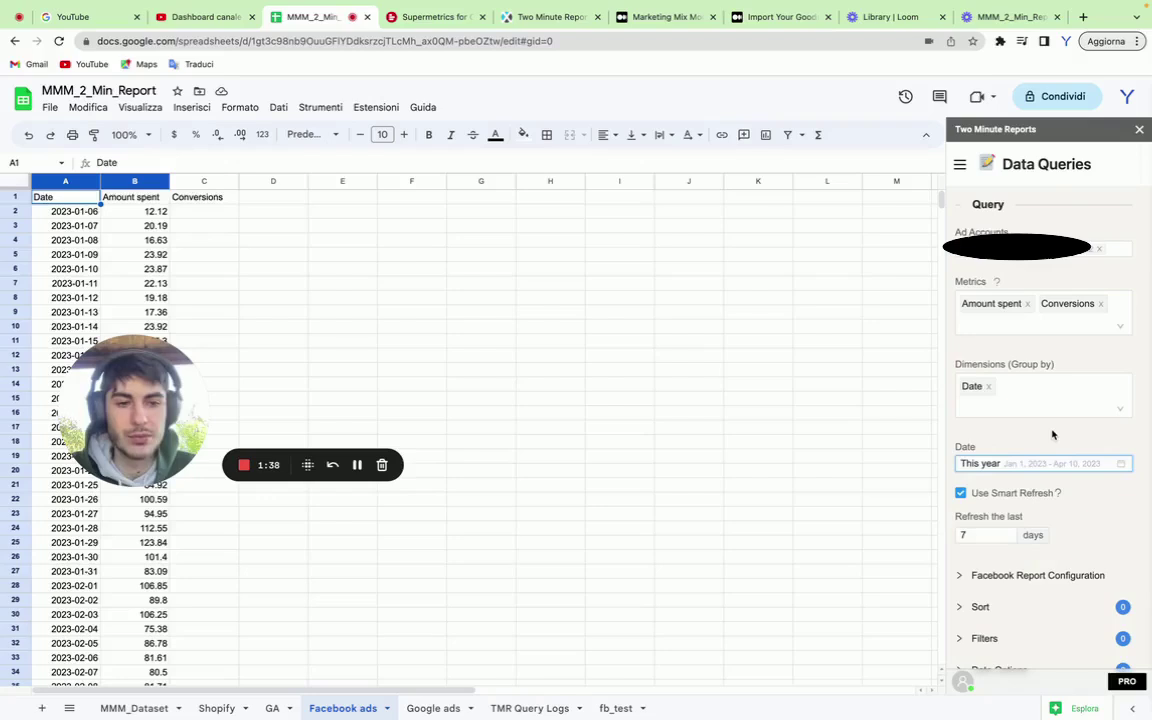
click(961, 493)
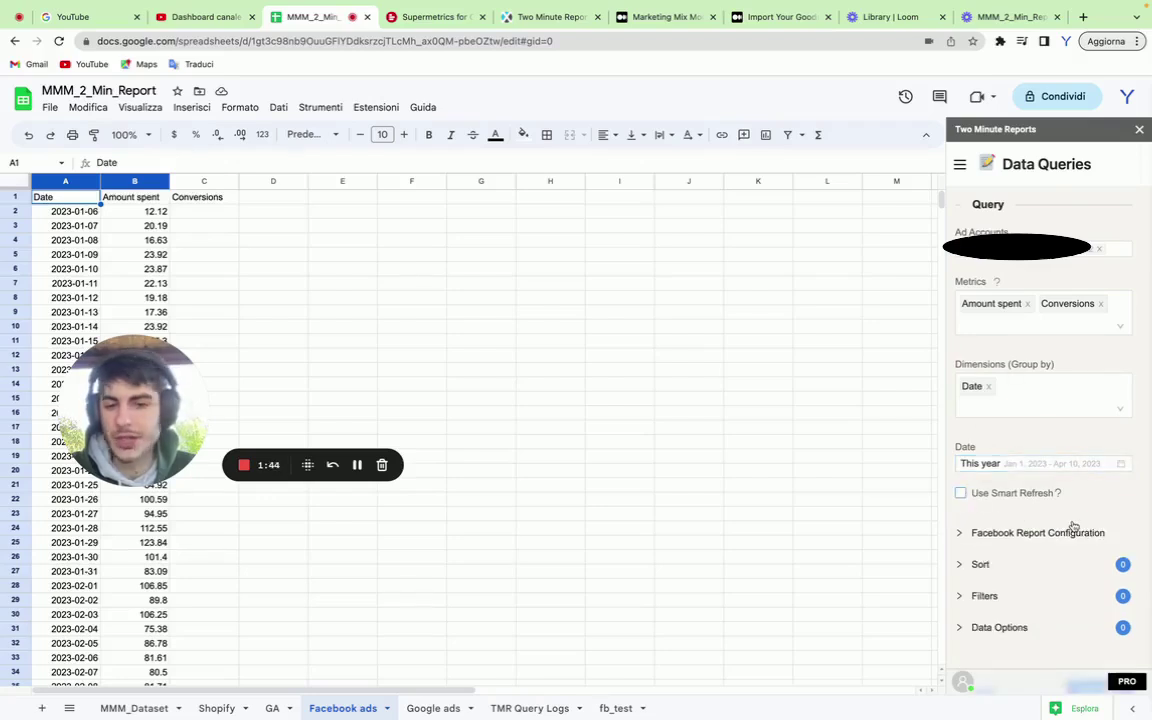
Run the MMM_Facebook query into the Facebook ads sheet and save the changes to it.
scroll(1073, 527, down, 2)
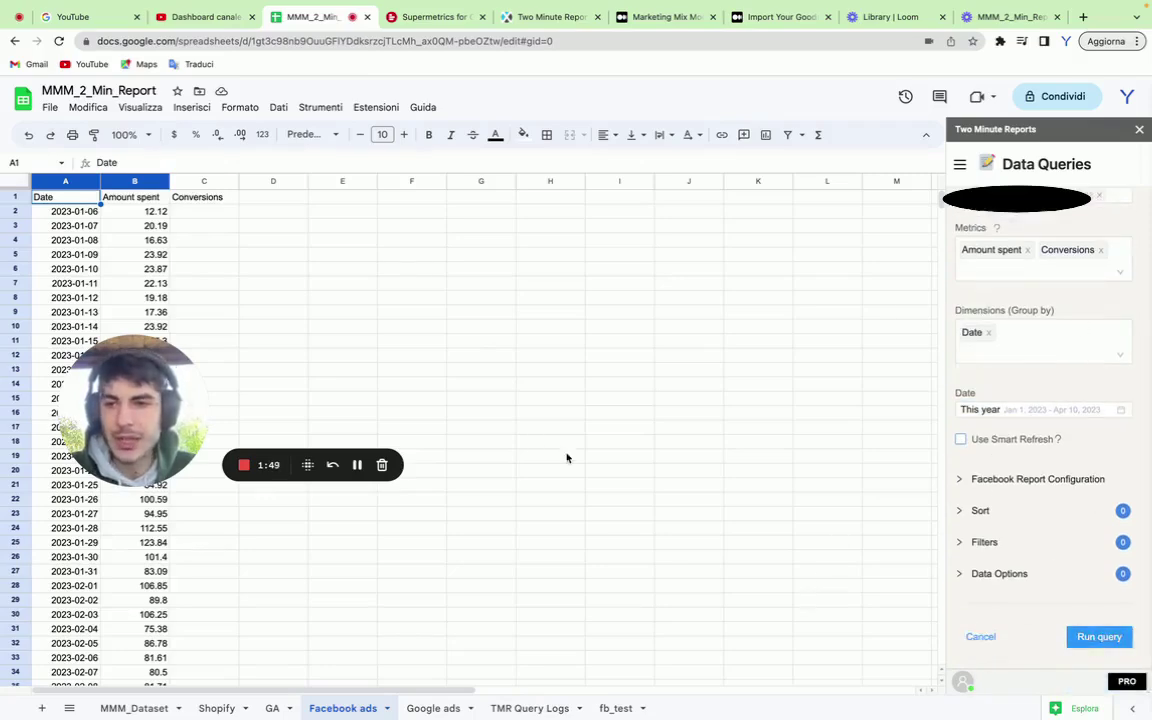
click(1099, 638)
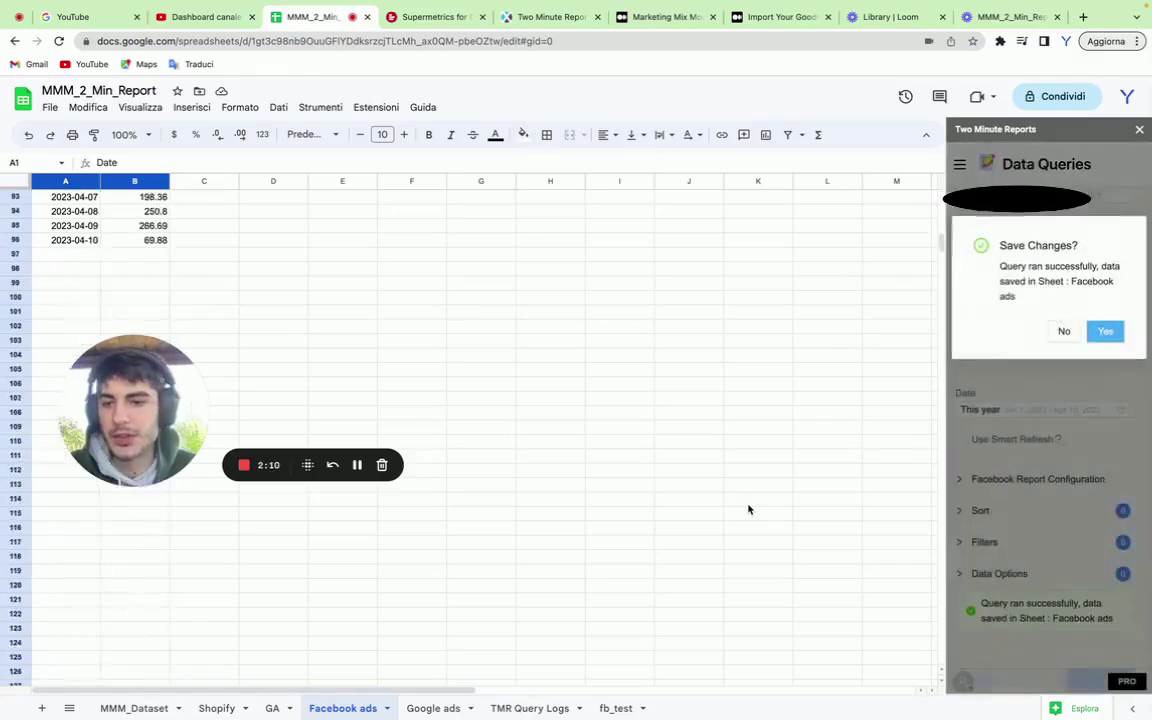
scroll(748, 509, up, 20)
click(1108, 331)
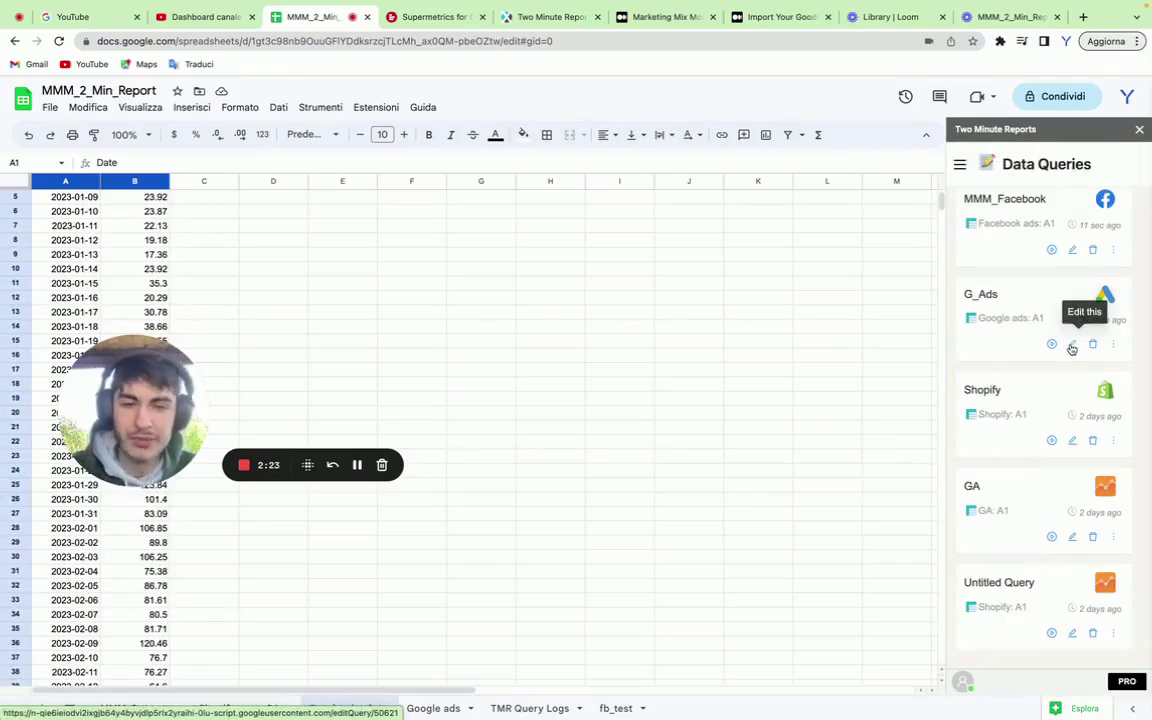
Open the G_Ads query for editing and review its metrics, dimensions and date range.
click(1072, 345)
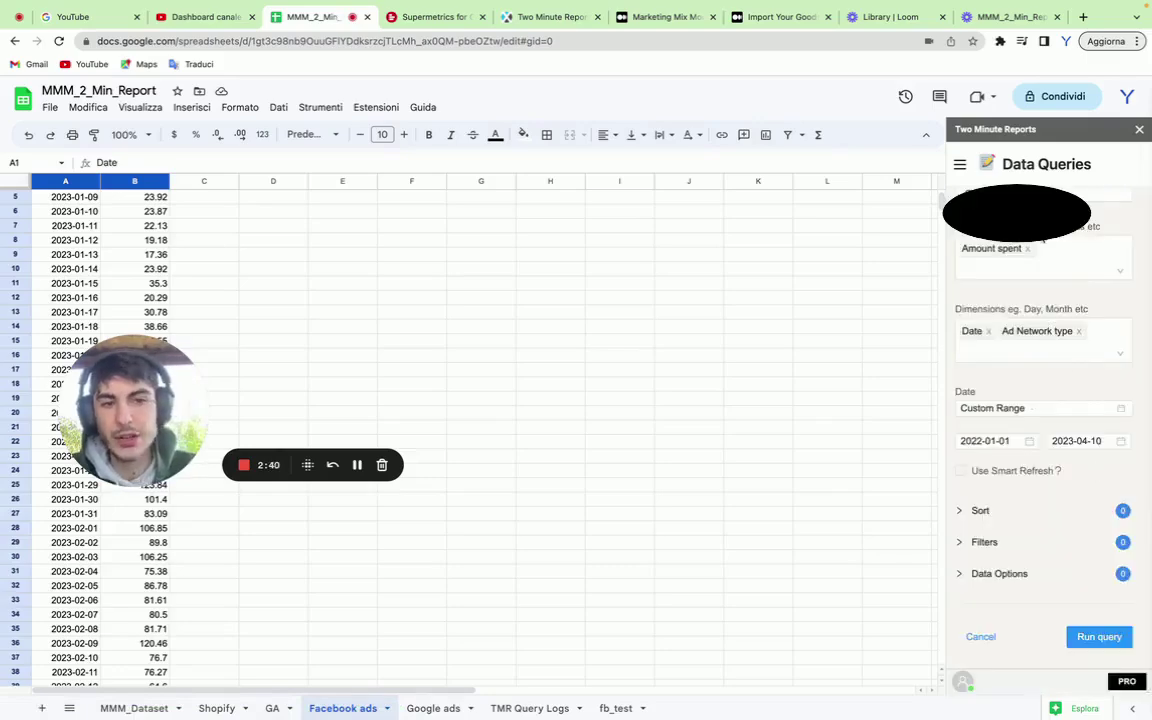
scroll(1043, 240, up, 2)
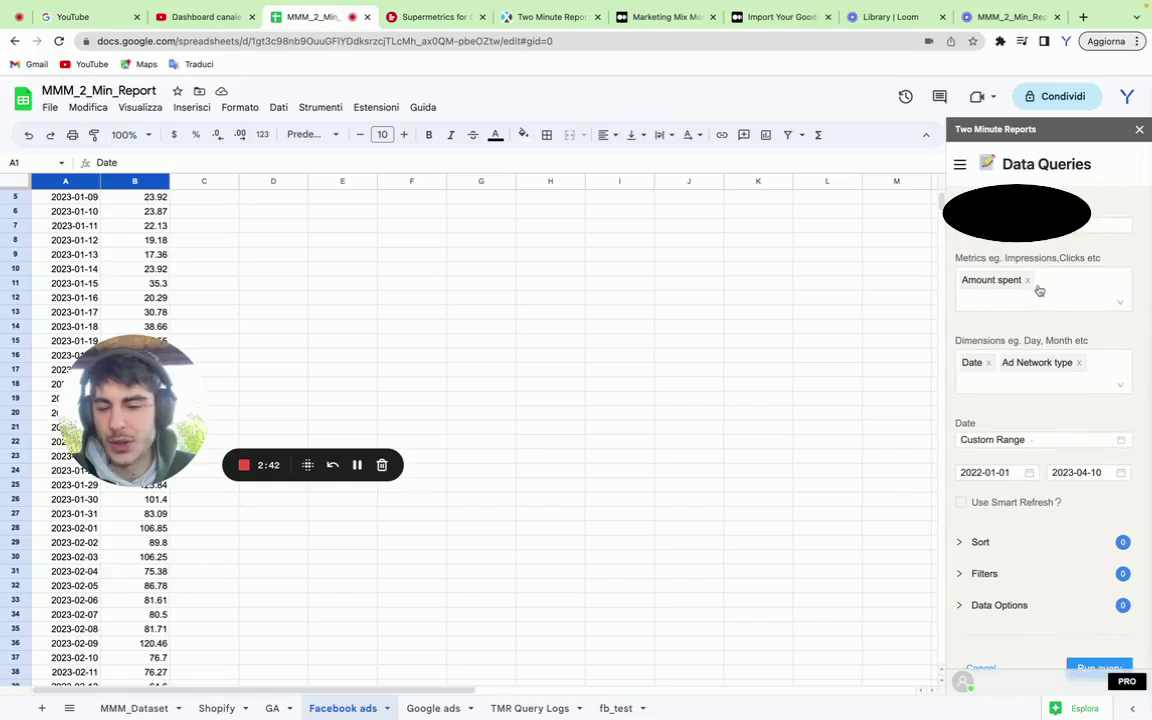
scroll(1035, 292, down, 2)
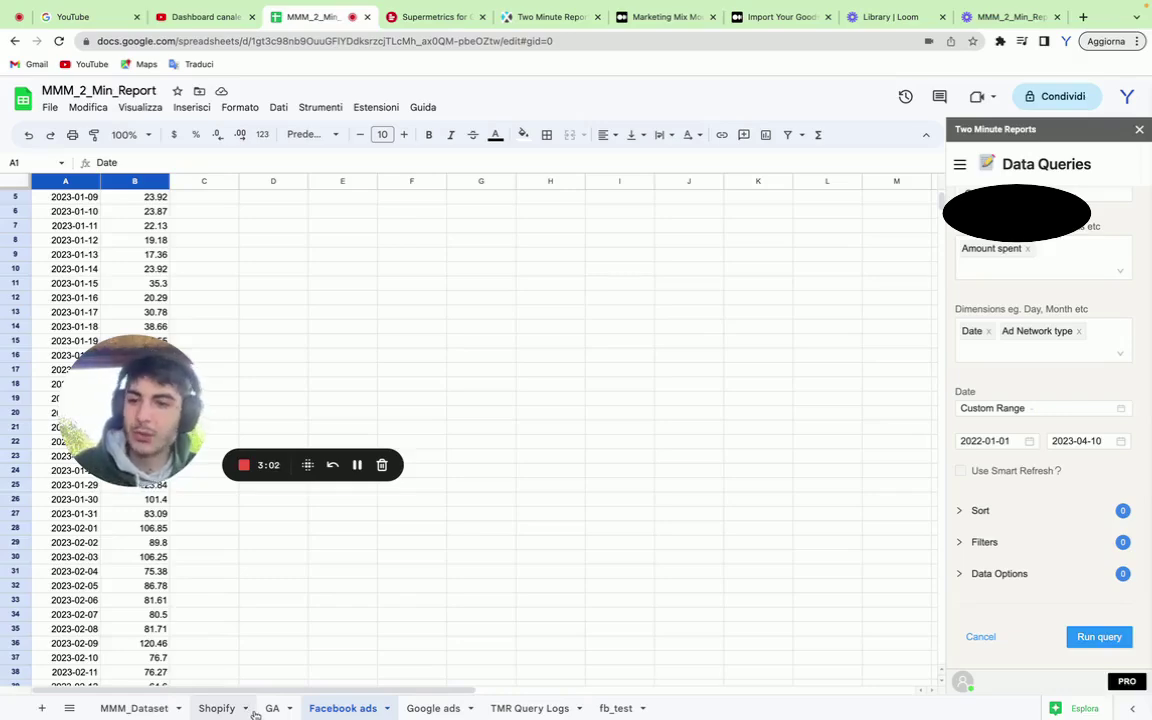
Display the Google ads sheet and inspect the Ad Network type values from the first row down to the Cross-network rows.
click(413, 708)
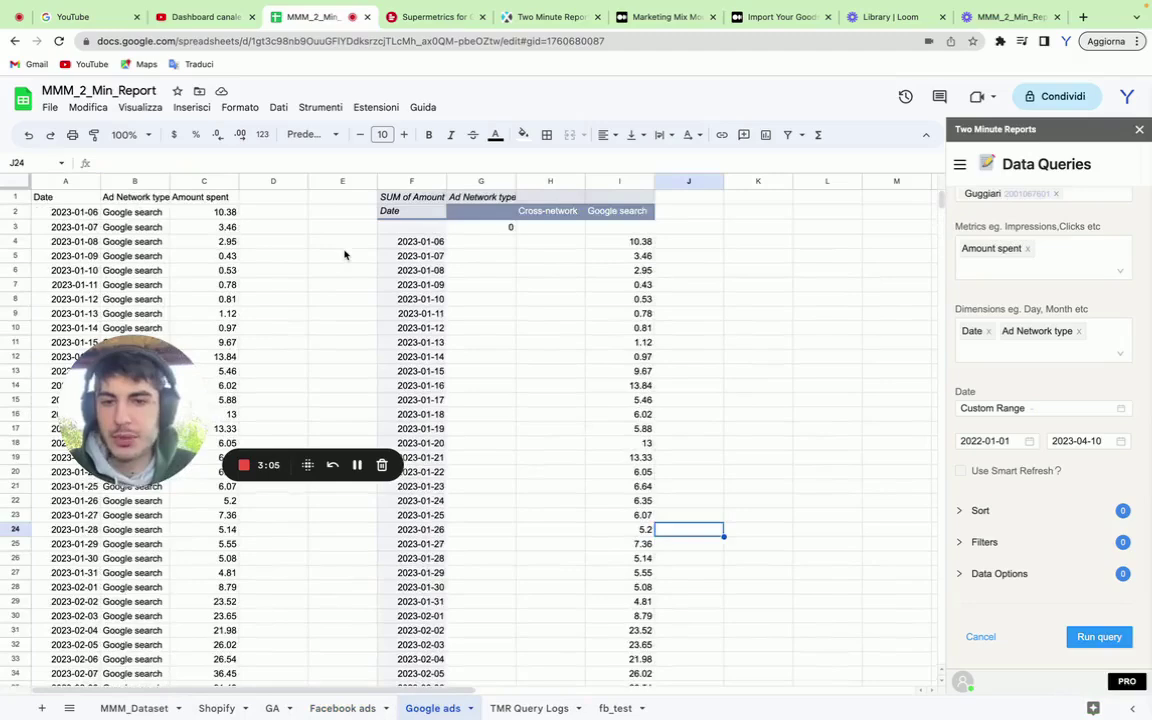
click(150, 213)
scroll(150, 216, down, 10)
scroll(143, 270, down, 12)
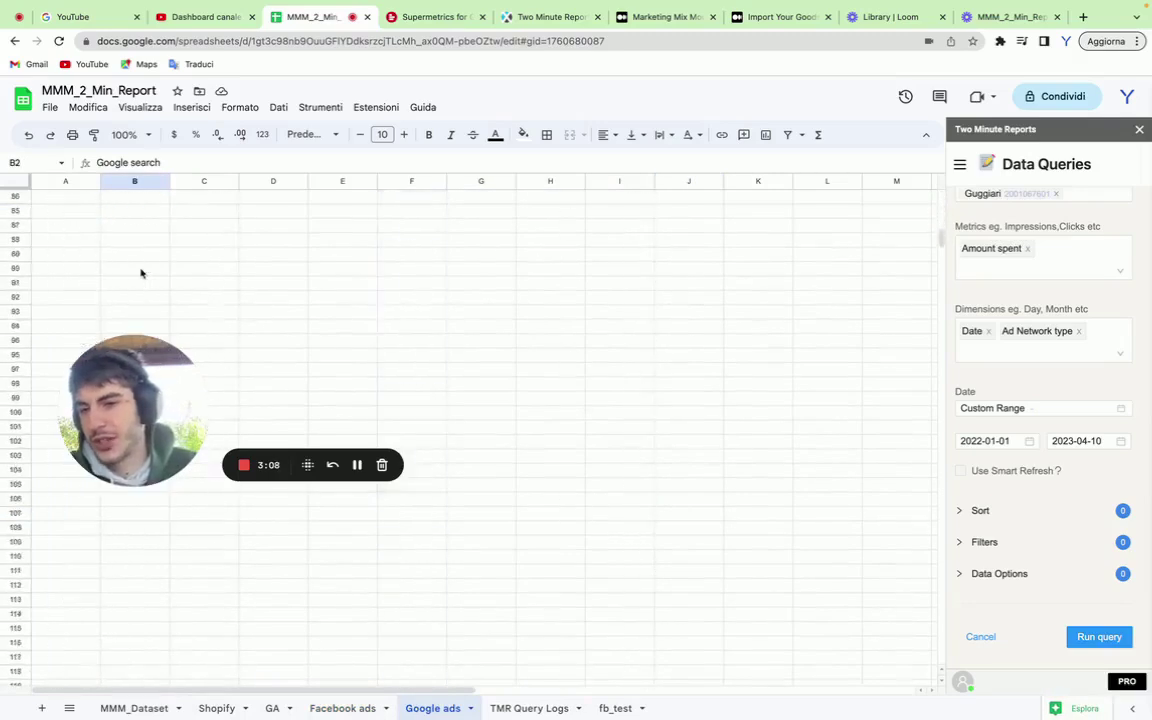
click(150, 283)
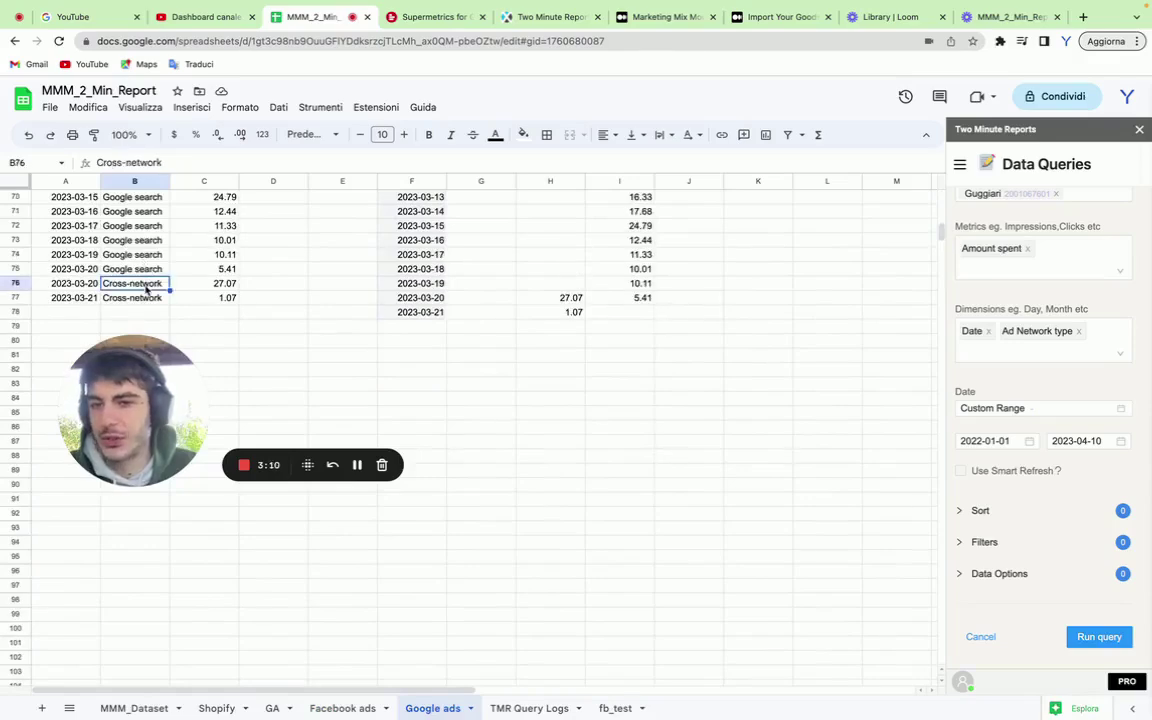
scroll(220, 260, up, 20)
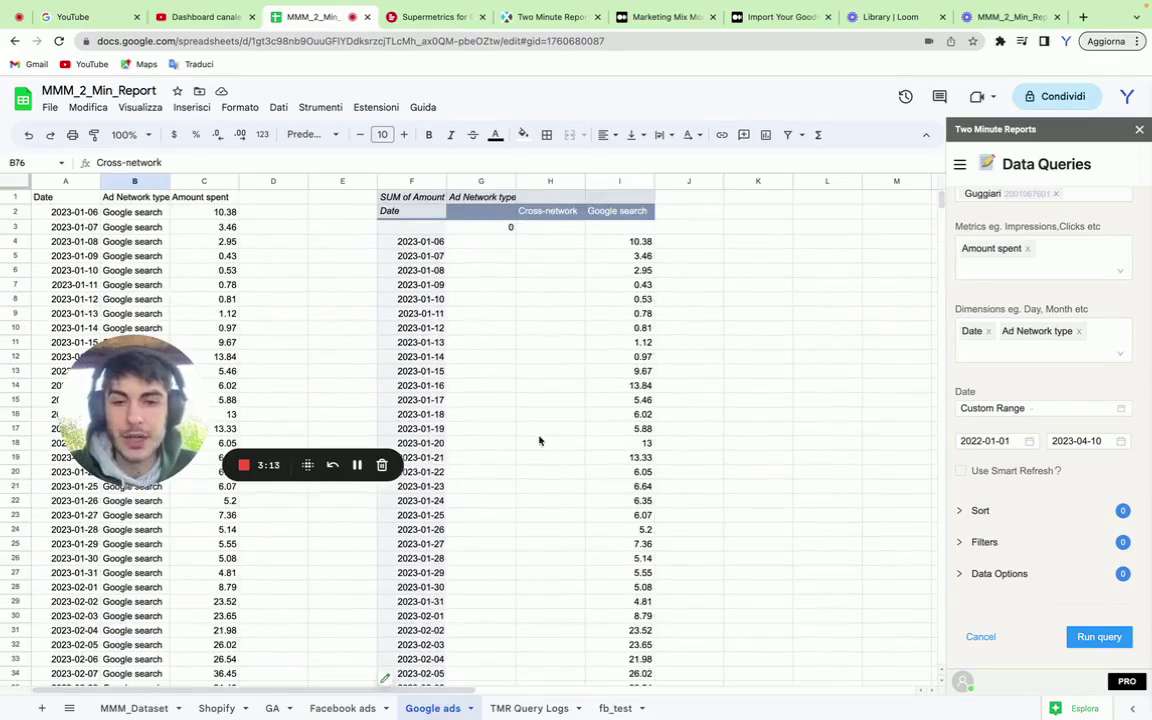
Go back to the data queries list, open the GA query for editing and review its metrics, dimensions and date range.
click(963, 166)
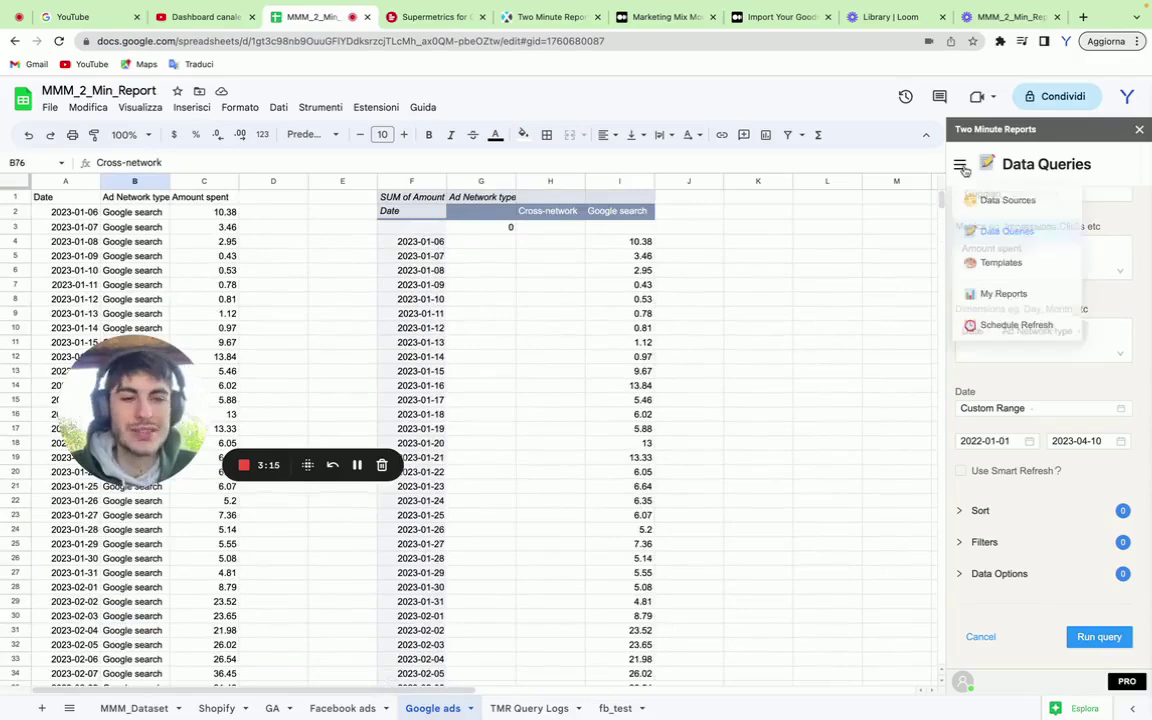
click(1010, 234)
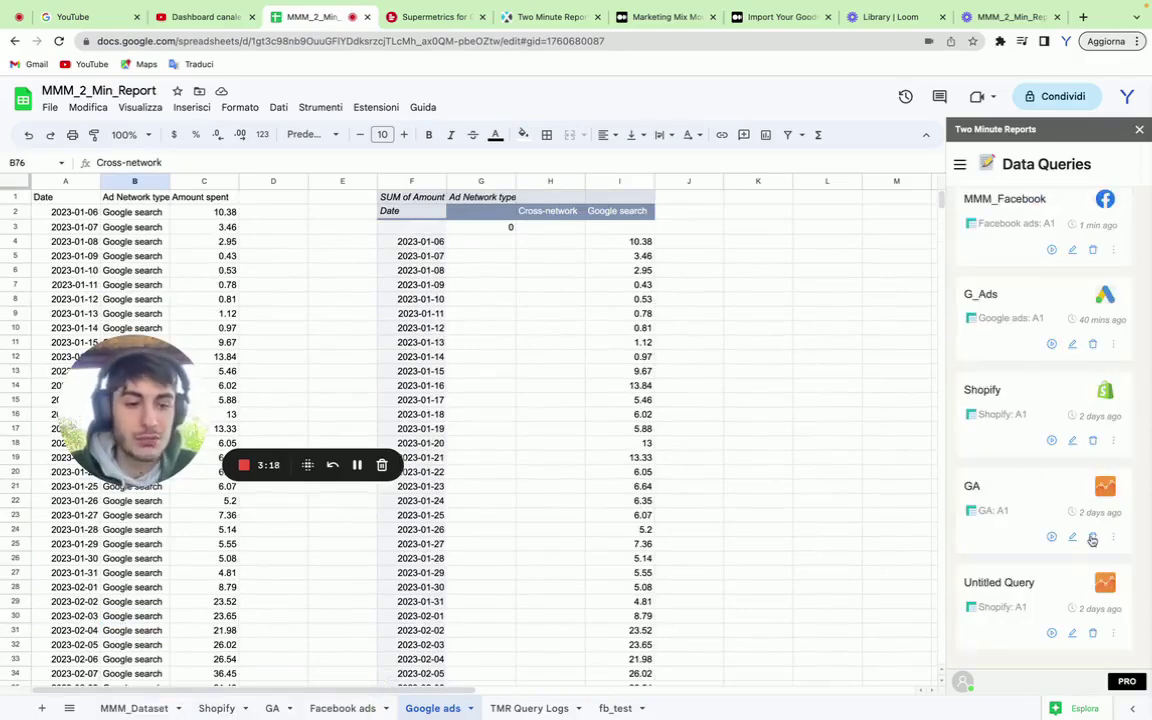
click(1075, 538)
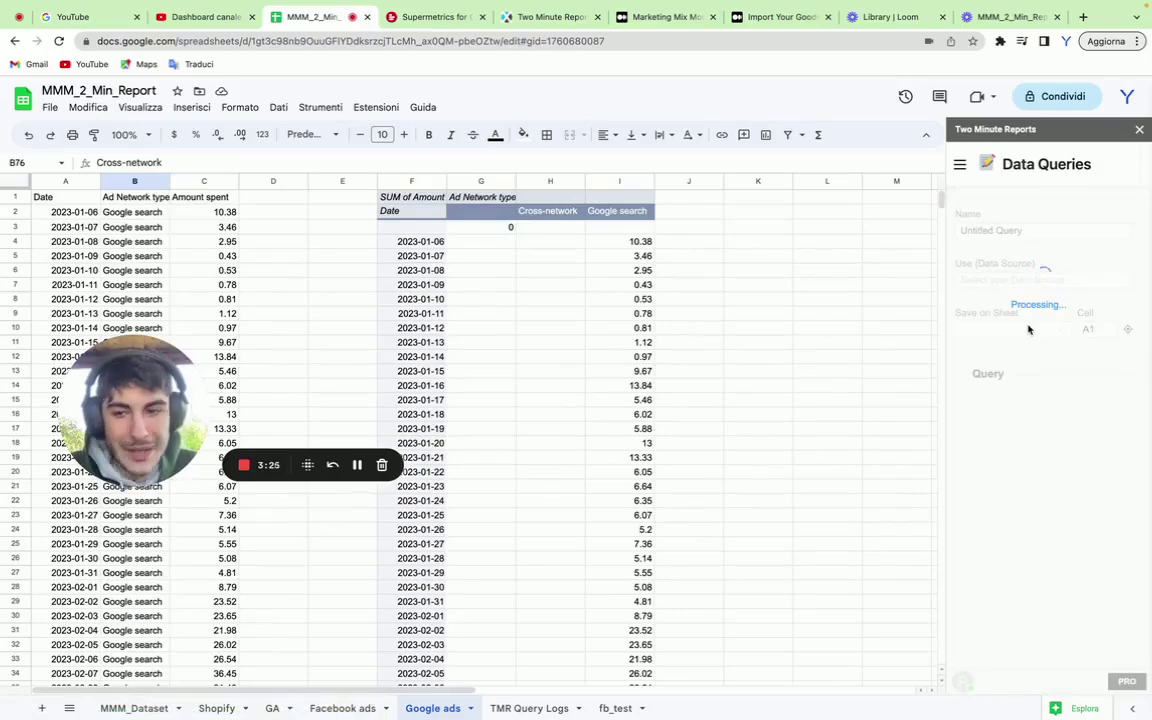
scroll(1028, 330, down, 2)
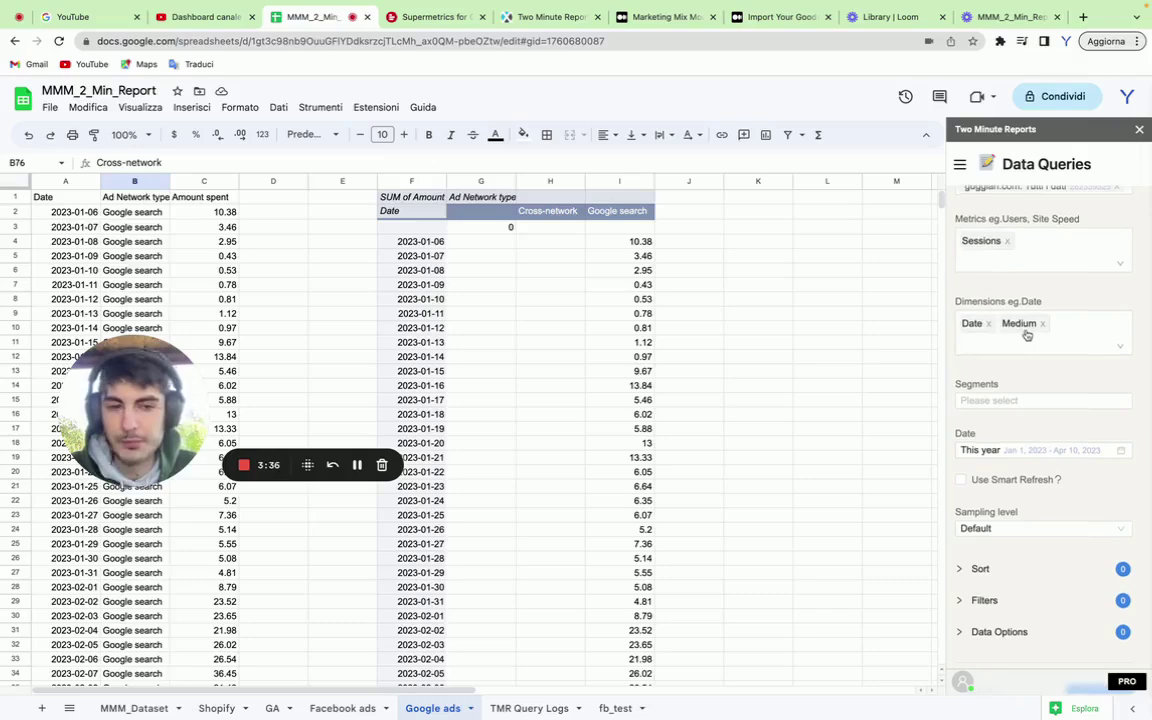
scroll(1026, 334, down, 2)
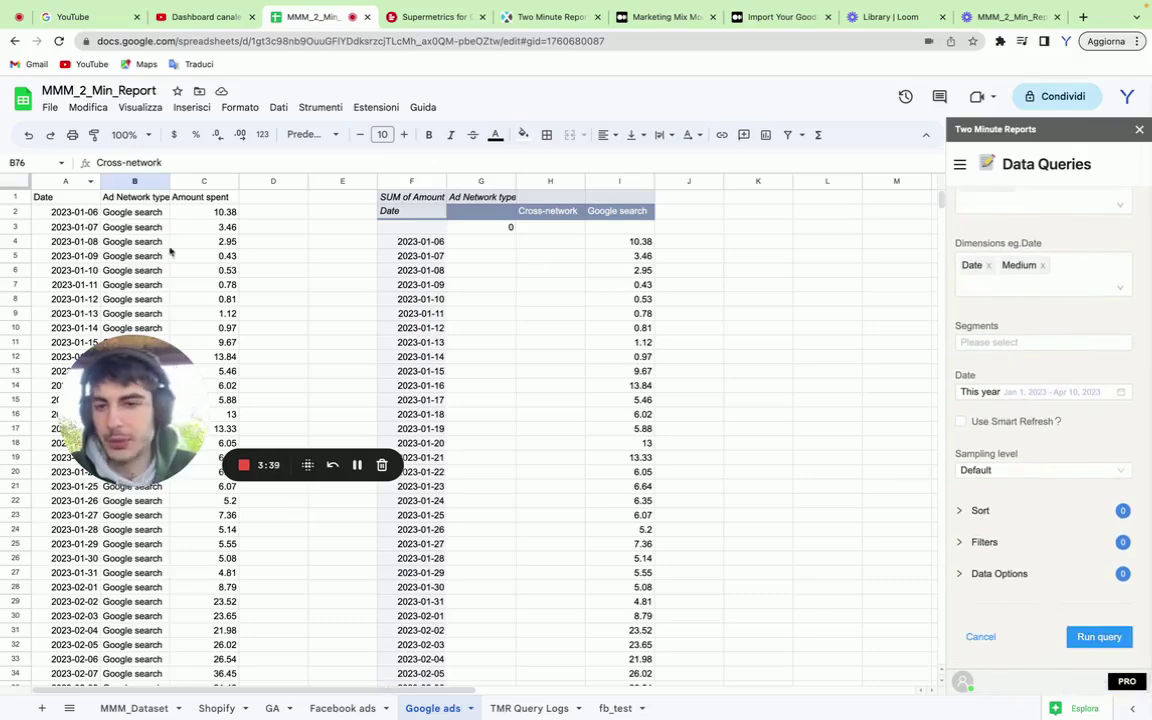
Display the GA sheet and look through its Date, Medium and Sessions rows.
click(271, 708)
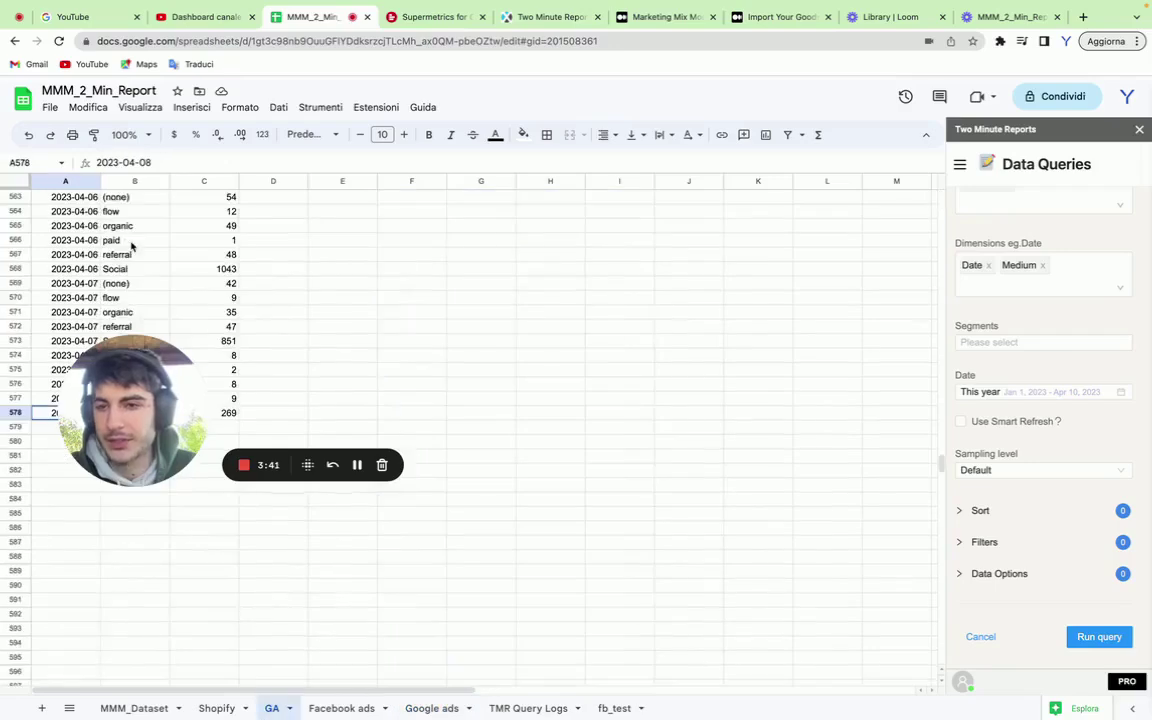
scroll(131, 244, up, 20)
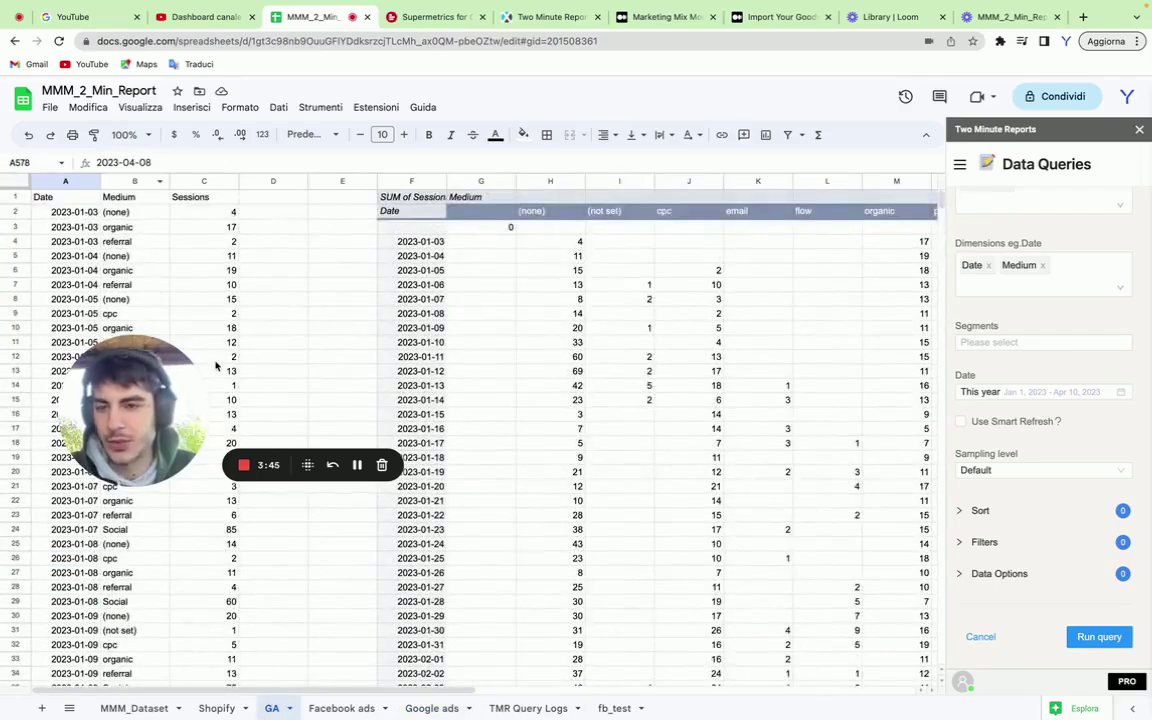
scroll(318, 406, down, 15)
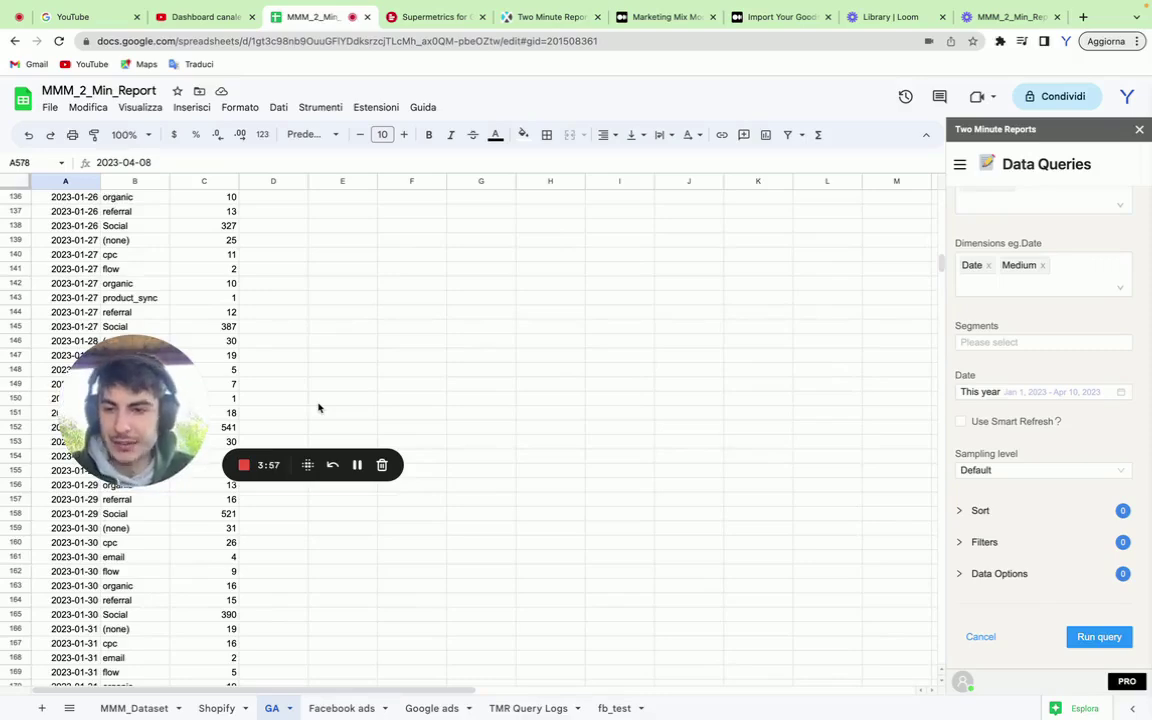
scroll(318, 406, up, 15)
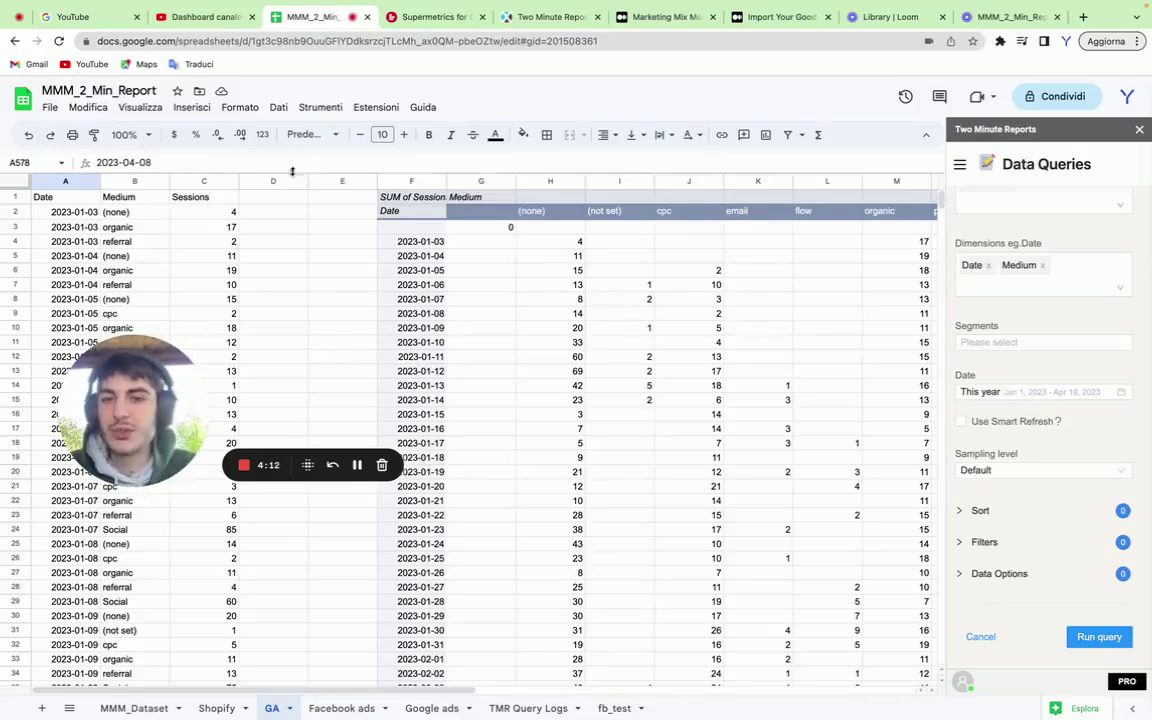
Inspect the Date header, first date and opening value cells of the sessions-by-medium pivot table on the GA sheet.
click(400, 209)
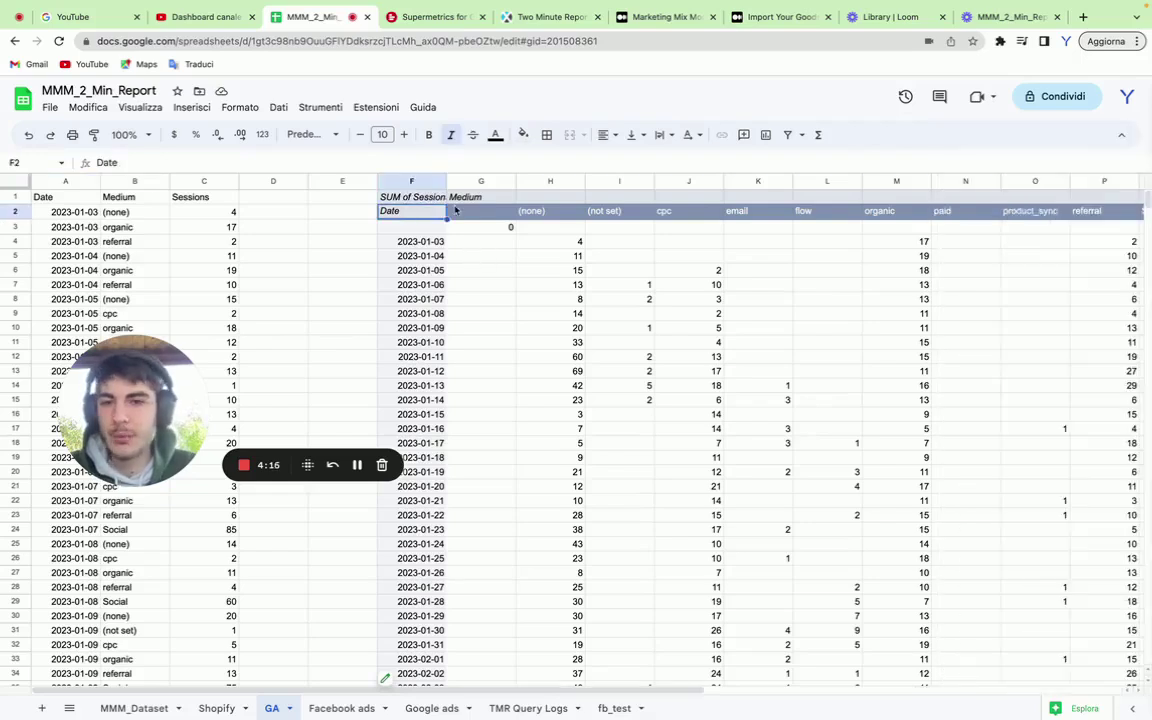
click(437, 255)
click(514, 227)
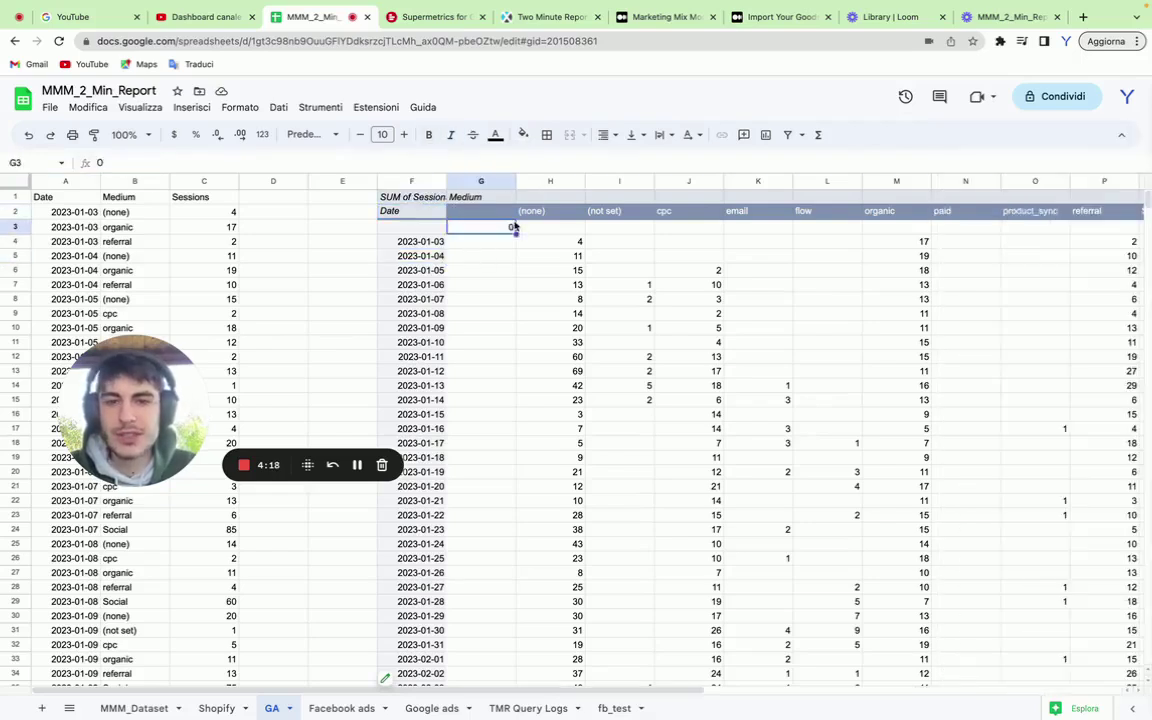
double_click(514, 227)
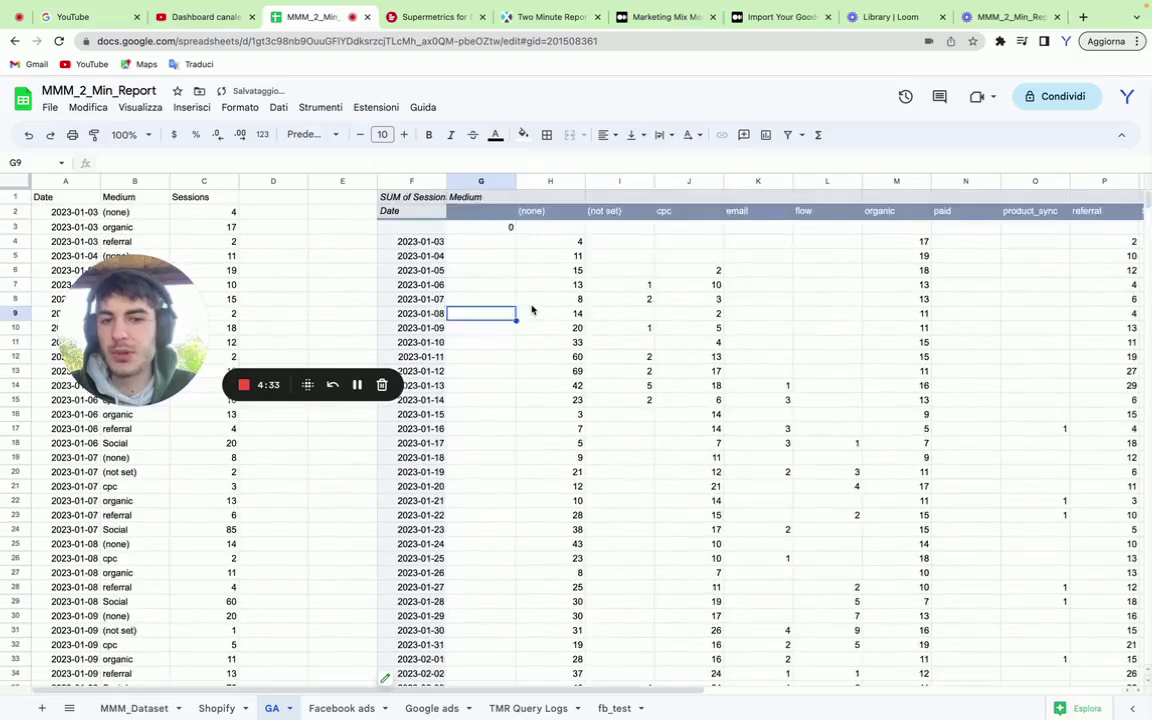
click(410, 242)
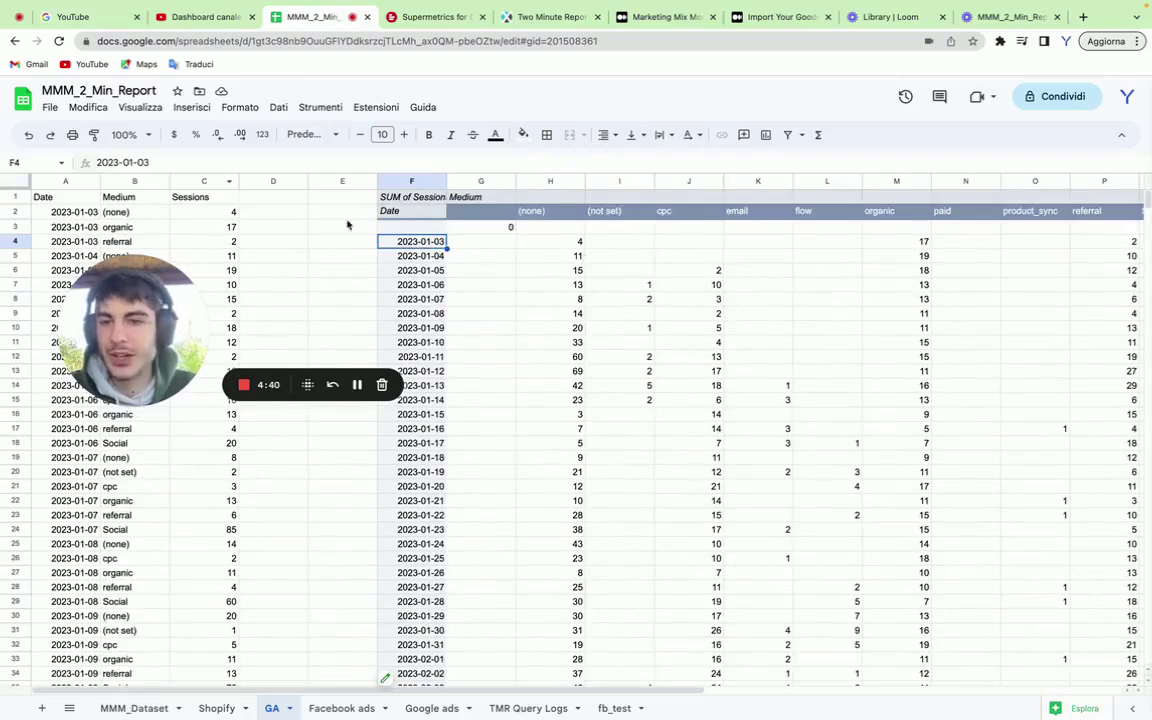
Look through all medium columns and dates of the GA pivot table, then return to its beginning.
scroll(1093, 453, right, 3)
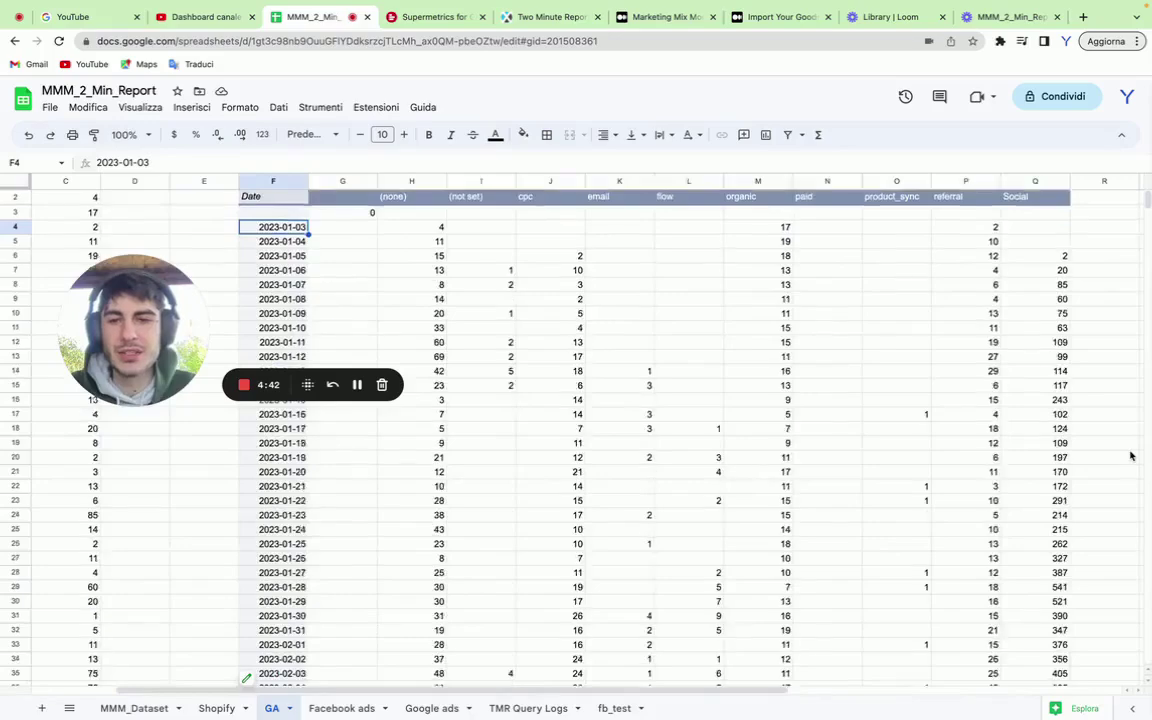
scroll(1131, 456, down, 15)
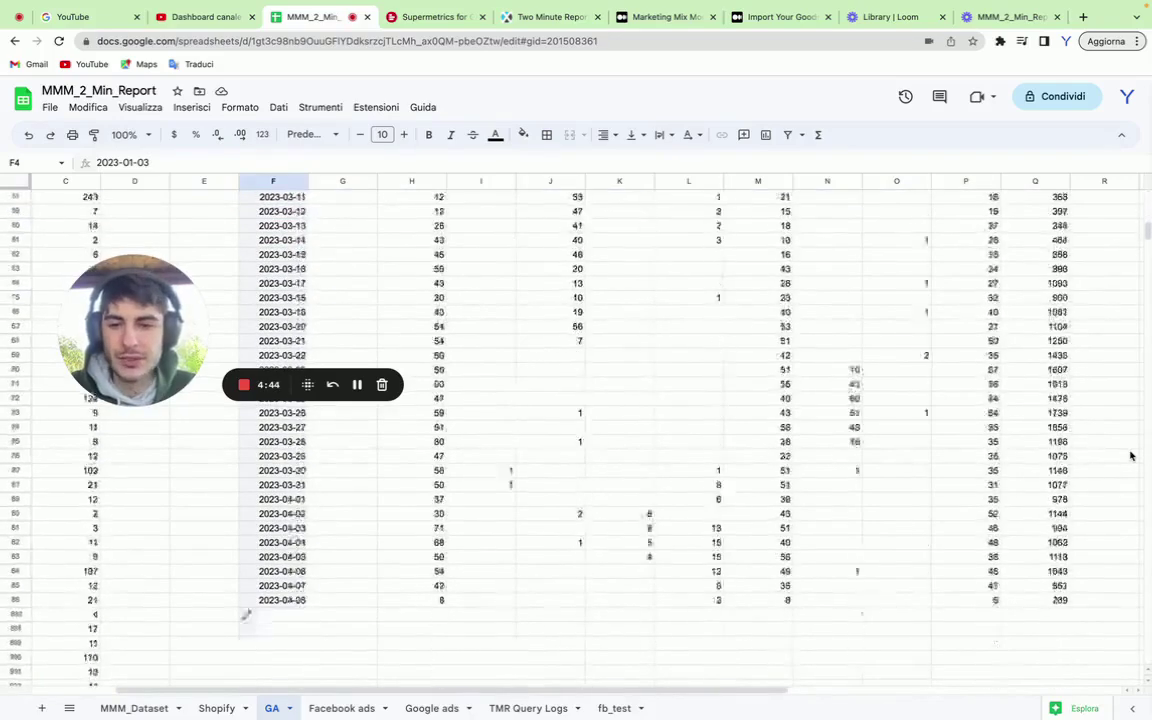
scroll(1131, 456, down, 5)
scroll(1131, 456, up, 20)
scroll(1131, 456, left, 3)
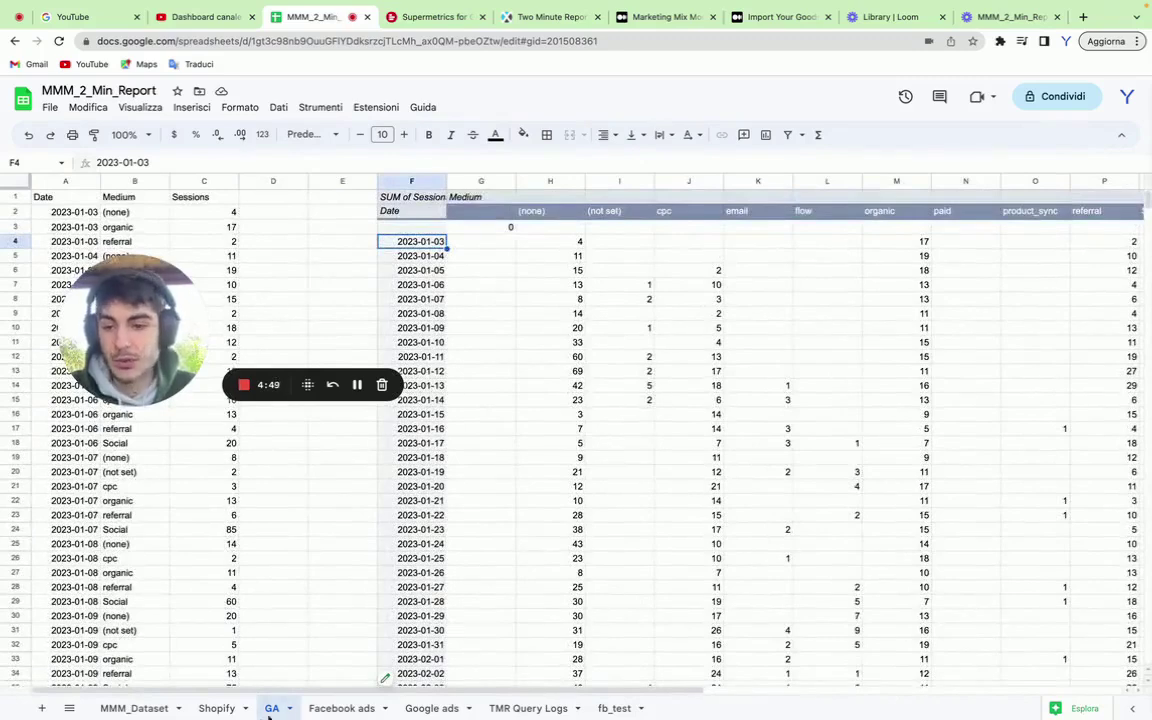
Display the Google ads sheet and examine its pivot table of amount spent by date and ad network type.
click(440, 709)
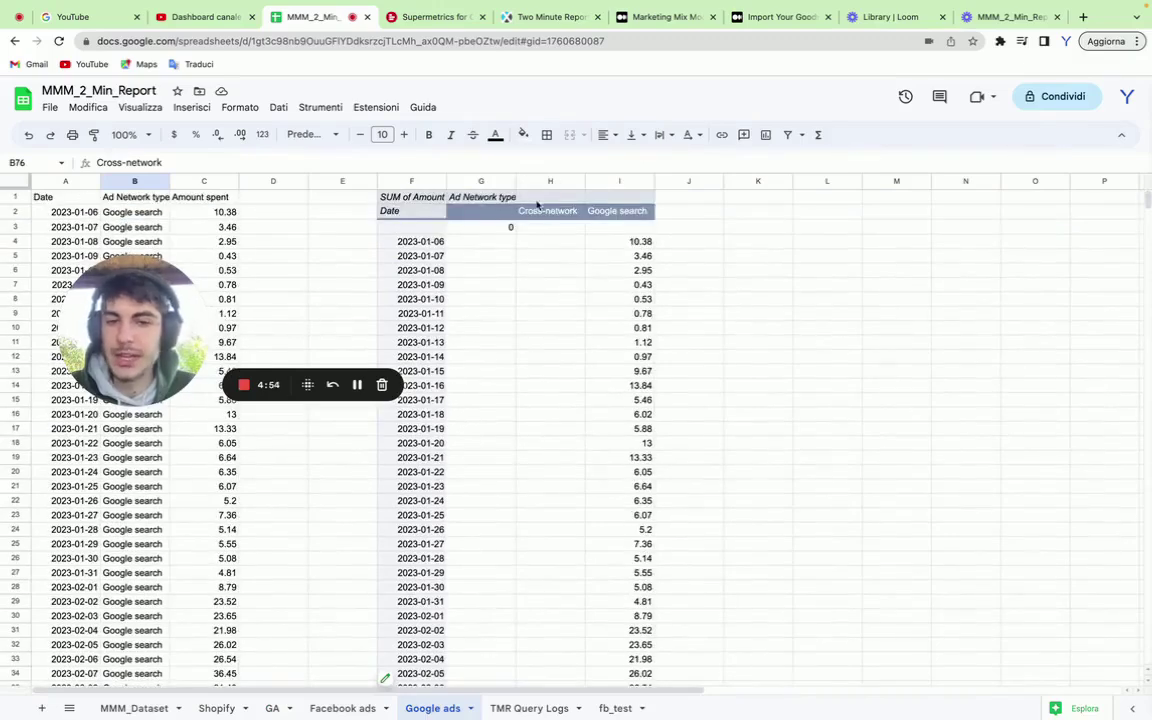
scroll(643, 400, down, 20)
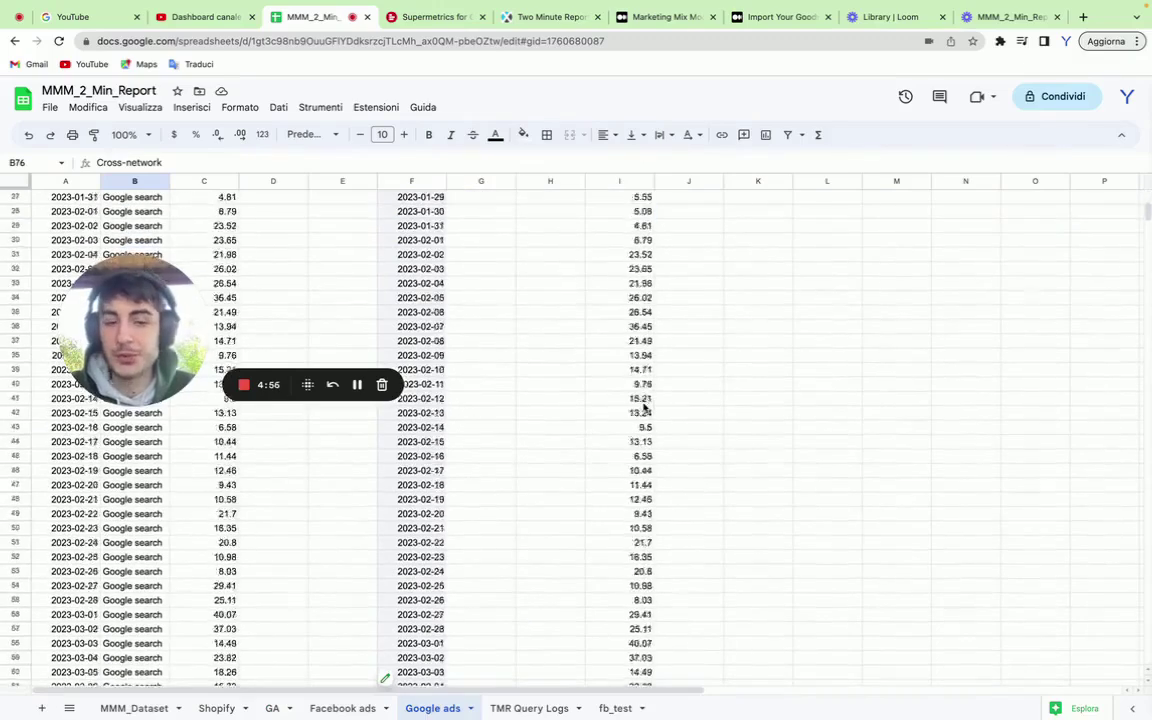
scroll(643, 407, up, 20)
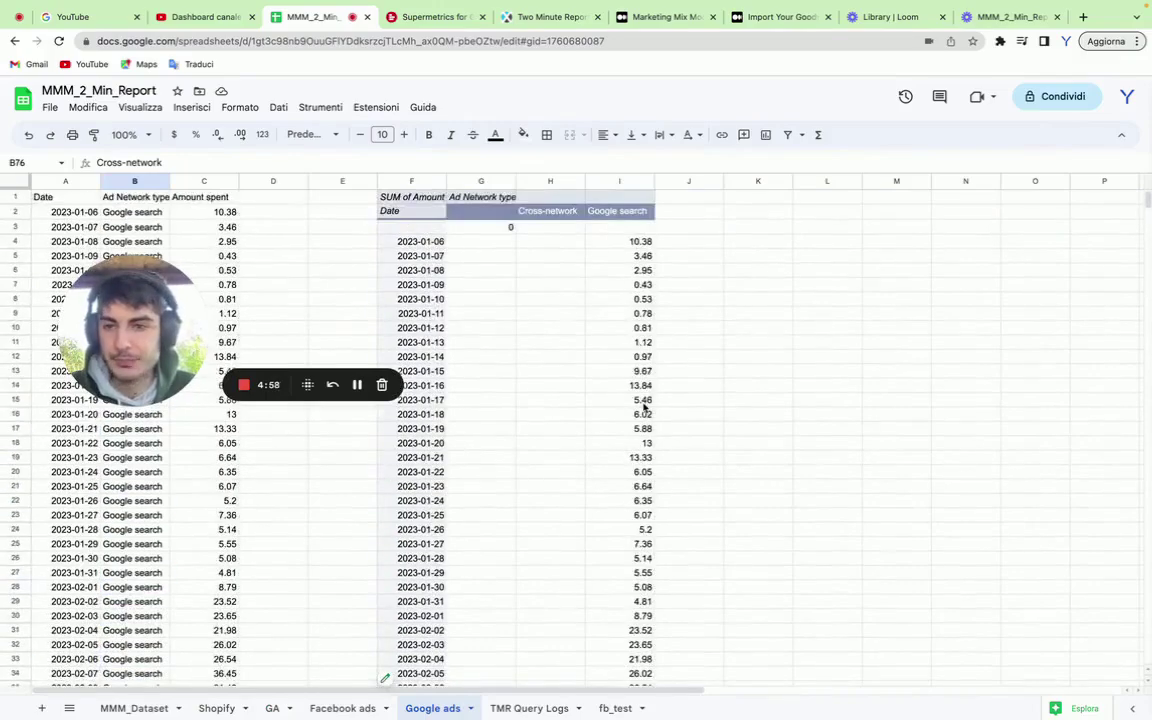
scroll(645, 406, down, 20)
scroll(643, 408, up, 20)
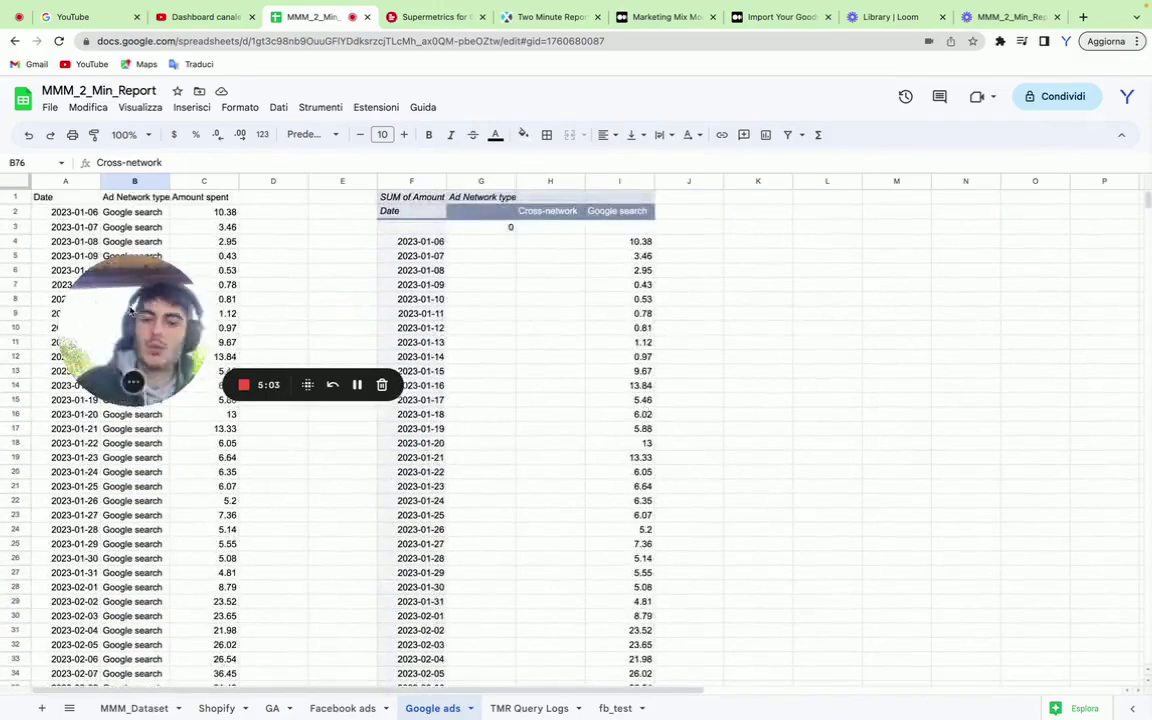
drag(131, 312, 789, 222)
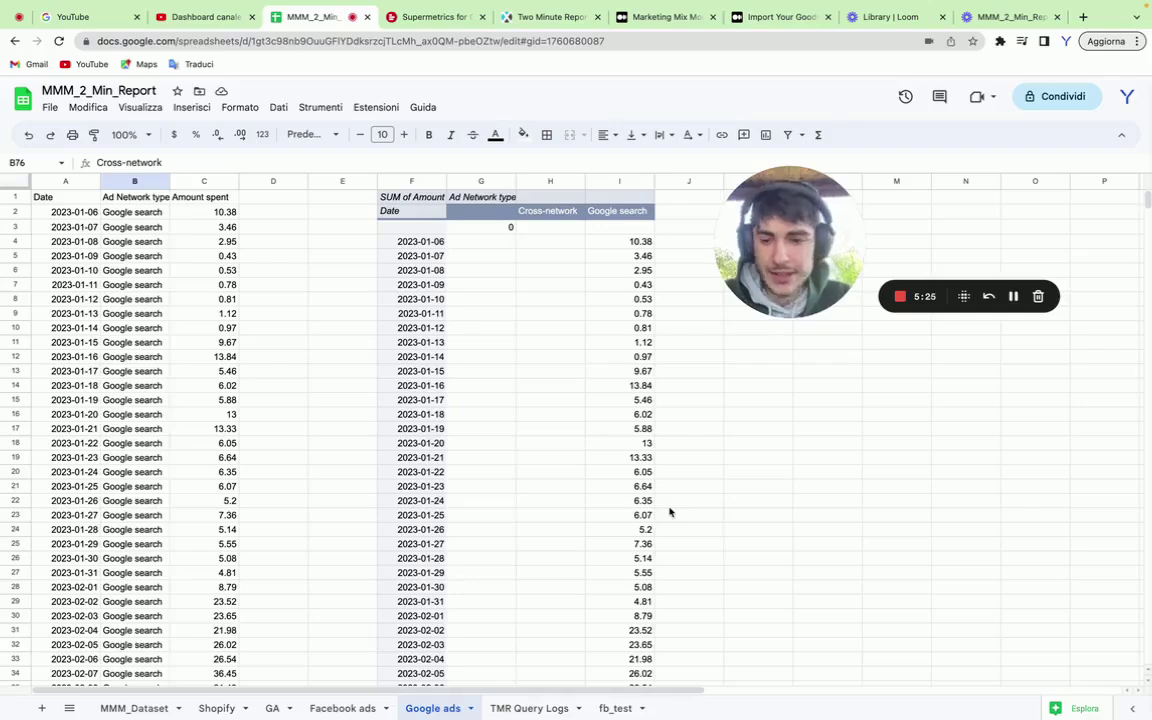
Display the MMM_Dataset sheet, inspect the formula of its first date and compare it with the Shopify sheet's dates.
click(136, 708)
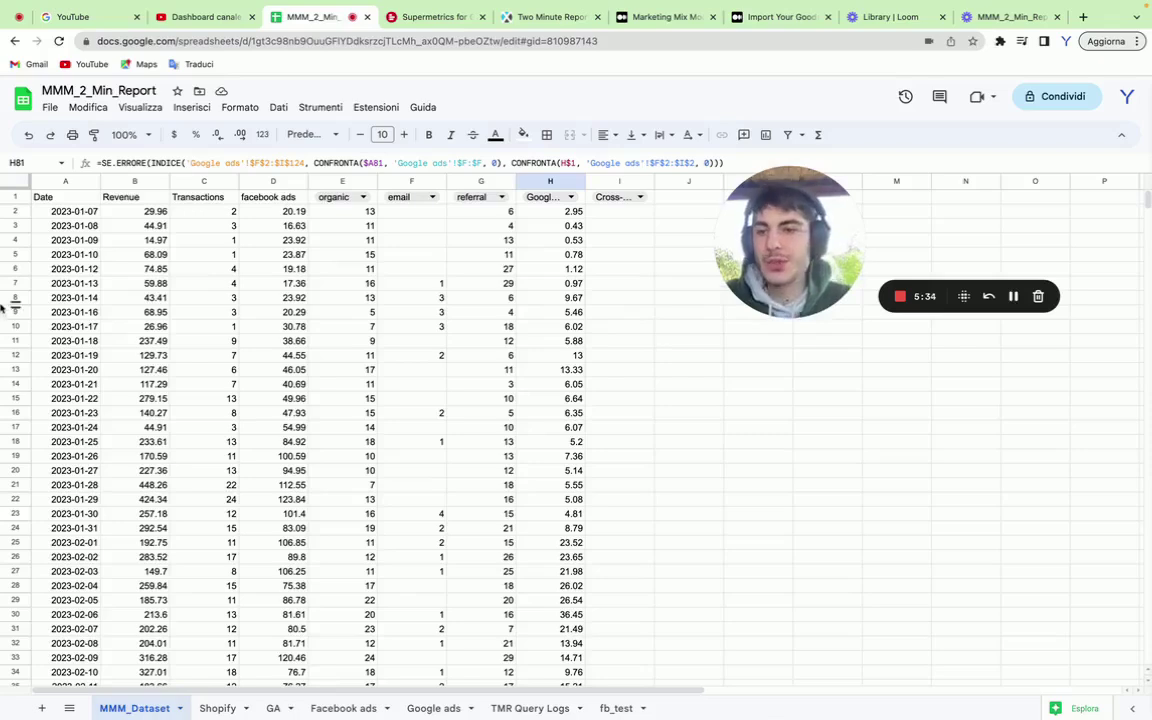
click(75, 211)
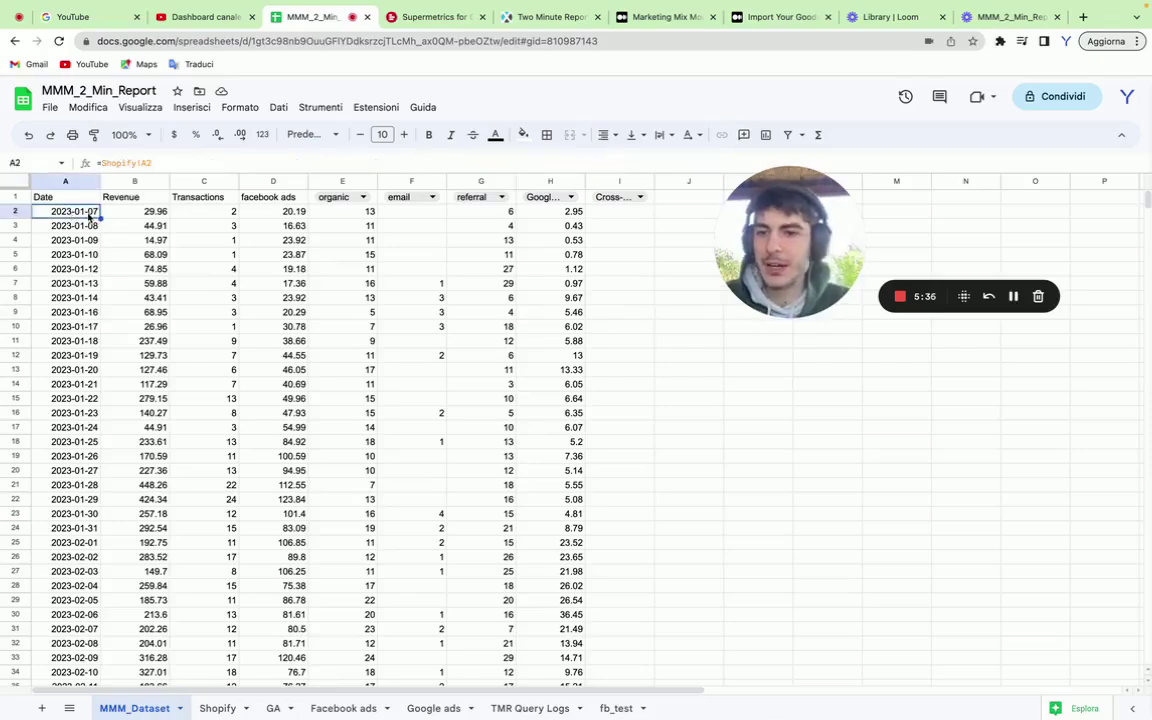
click(213, 708)
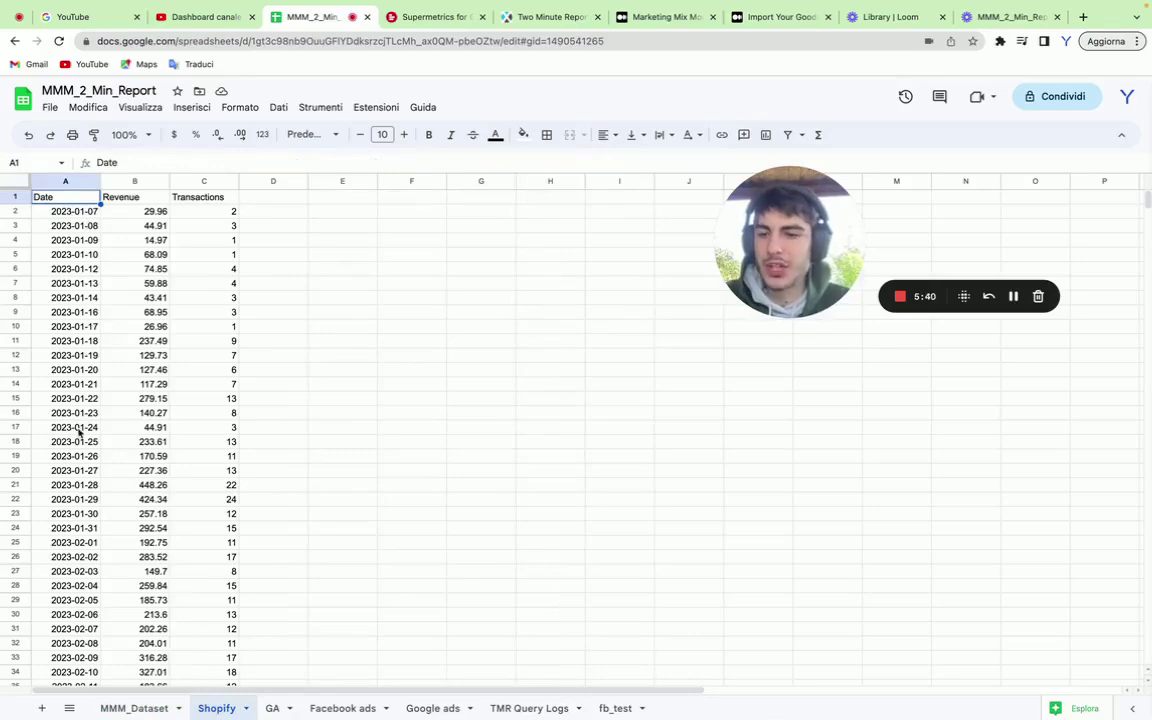
click(134, 708)
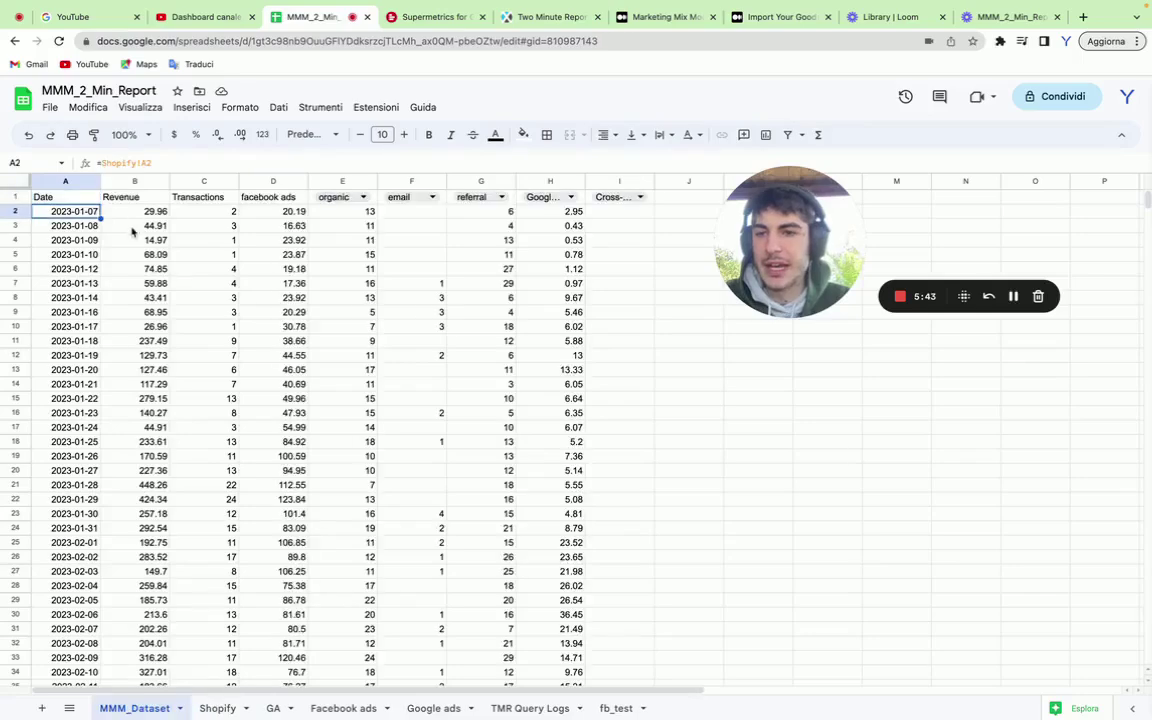
Check the Date column formulas in MMM_Dataset down past the last filled row, then the formula of the first Revenue value.
scroll(69, 361, down, 13)
scroll(69, 361, up, 3)
click(70, 313)
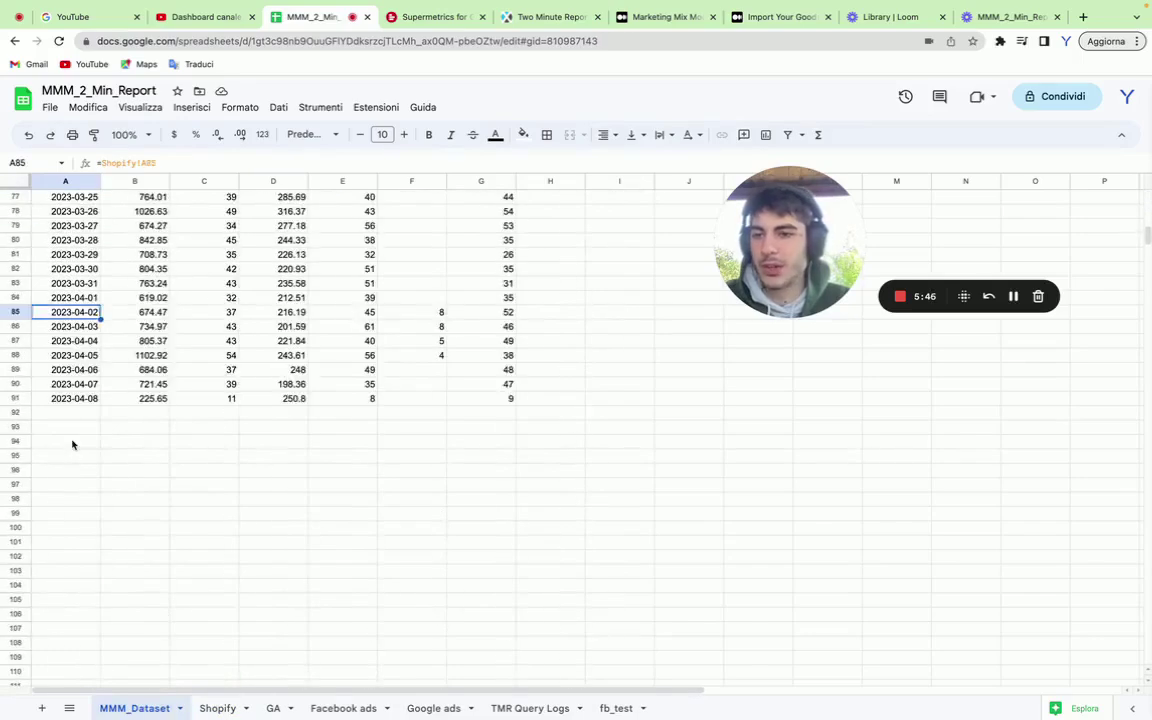
click(72, 443)
click(72, 470)
click(71, 485)
click(67, 541)
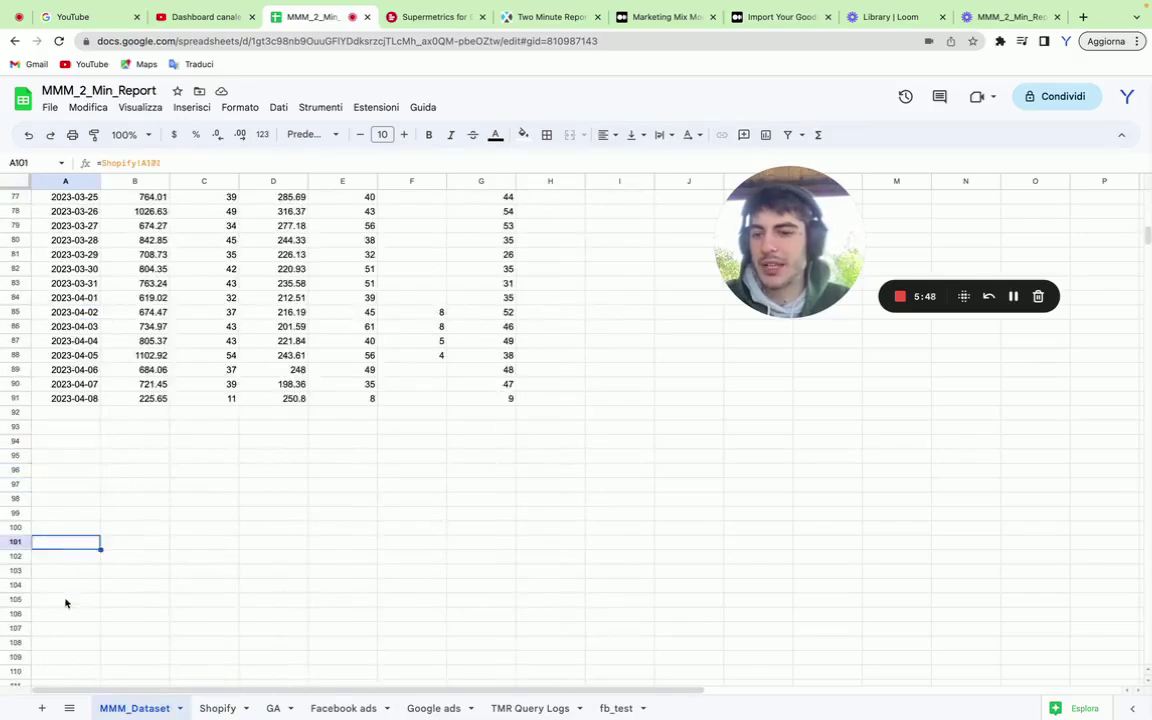
click(62, 580)
scroll(137, 415, up, 12)
click(136, 211)
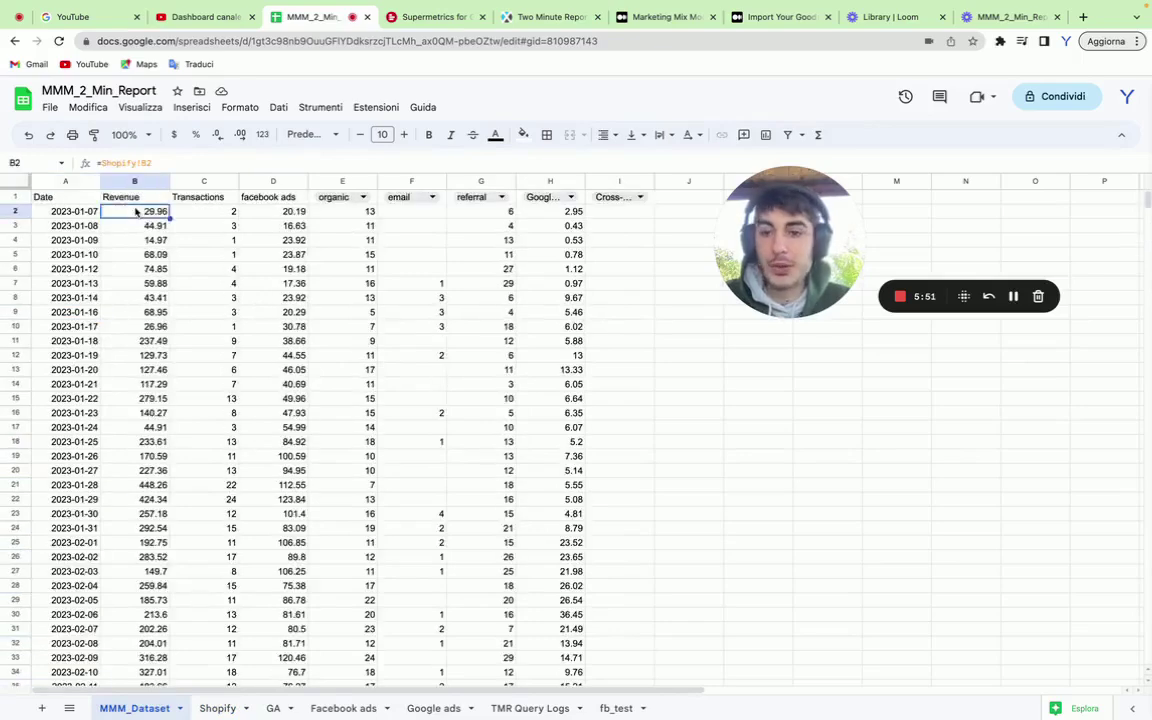
Inspect the formulas of the Transactions column and its header, then the facebook ads lookup formula, and view that column to its end.
click(200, 208)
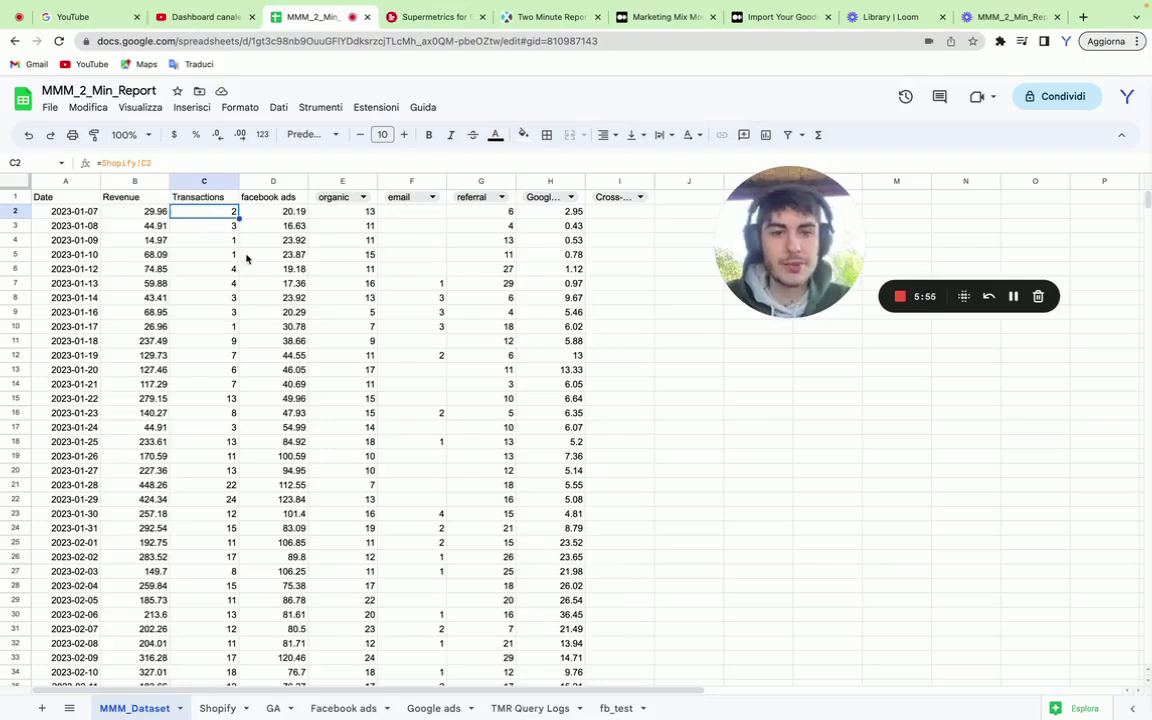
click(288, 213)
click(213, 209)
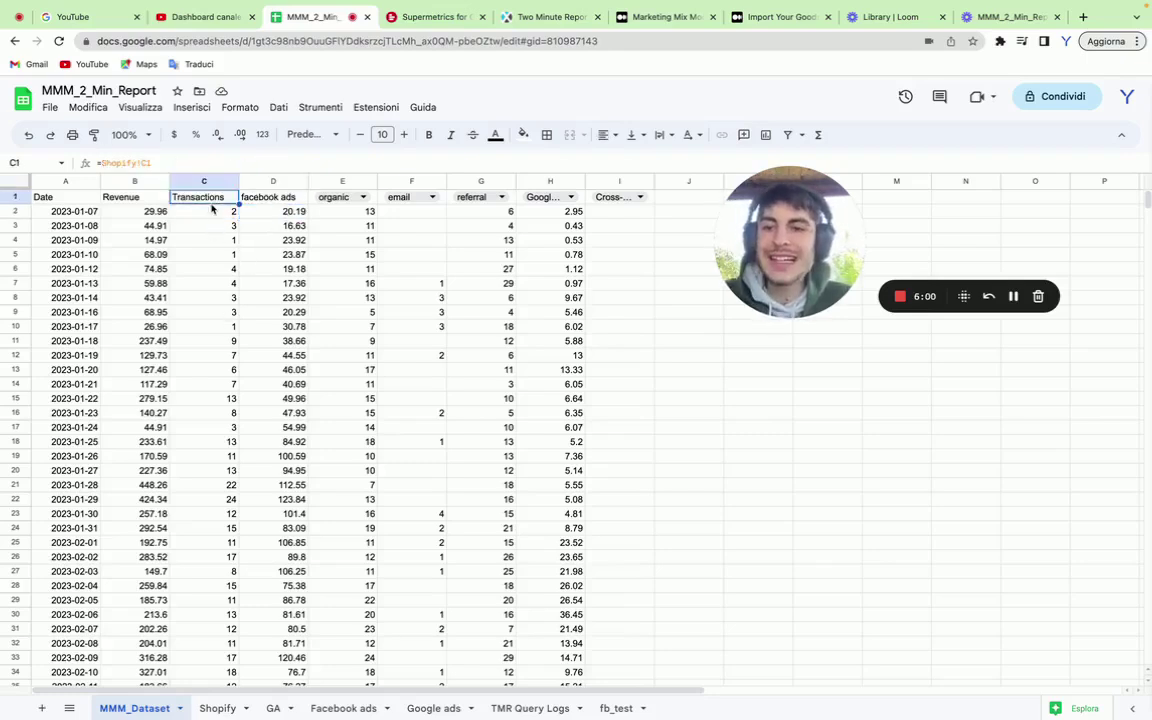
click(265, 196)
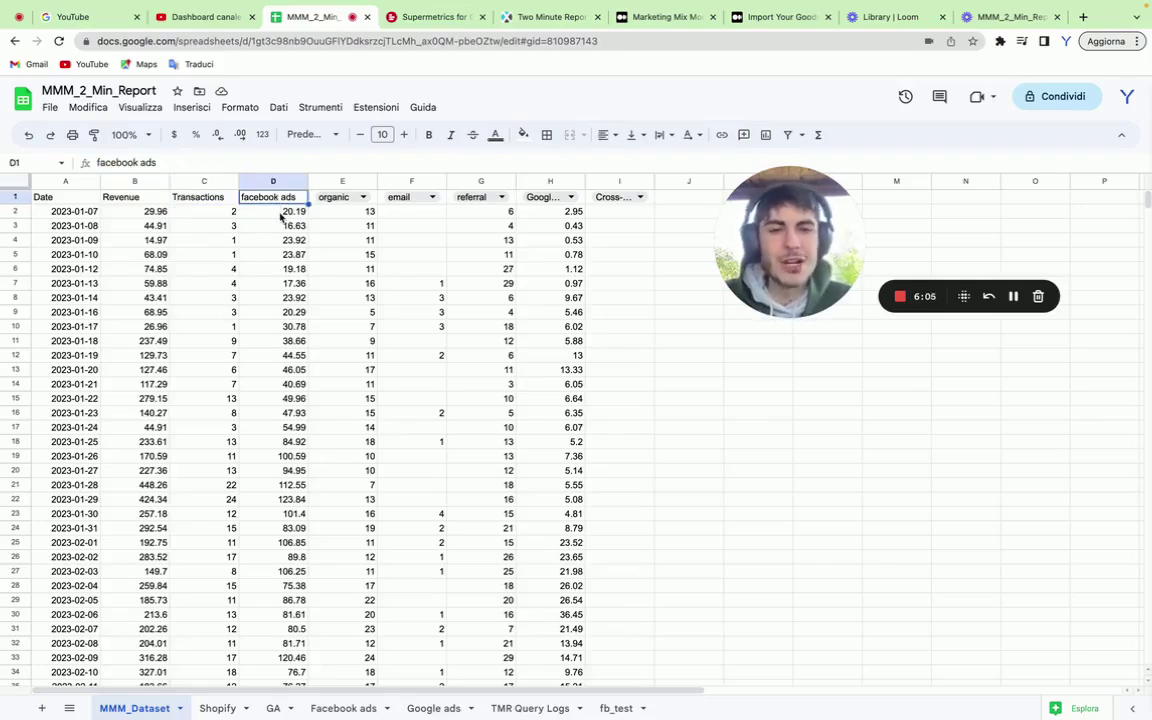
click(282, 215)
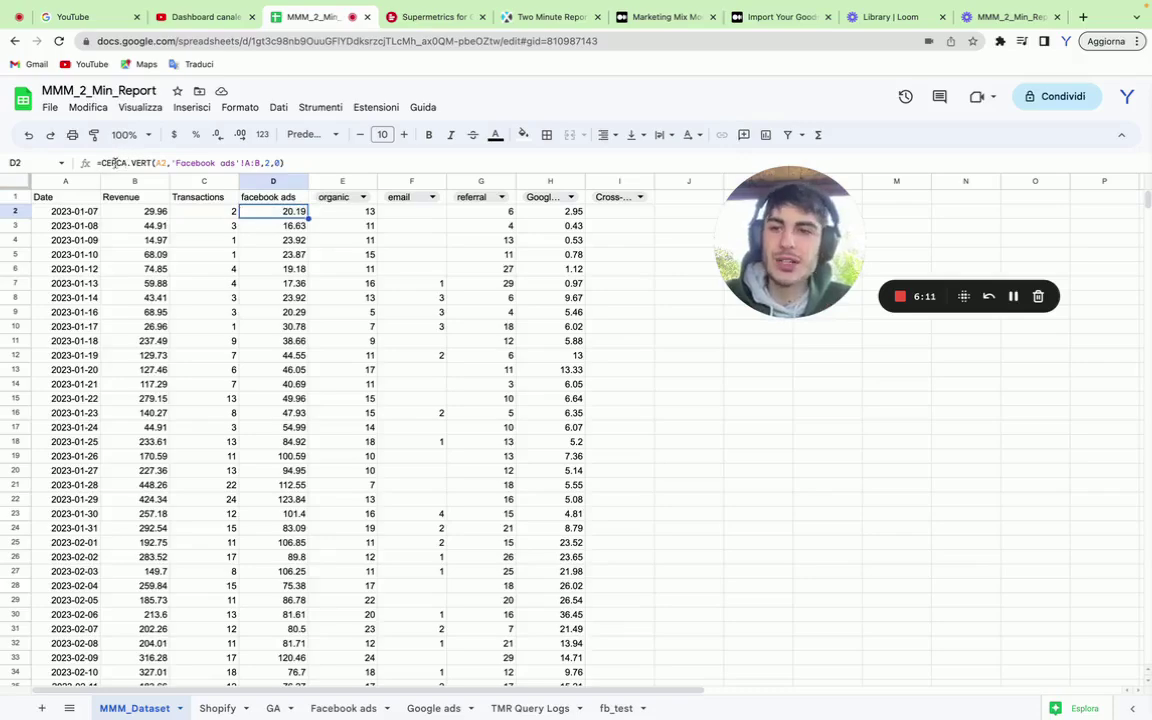
scroll(287, 405, down, 10)
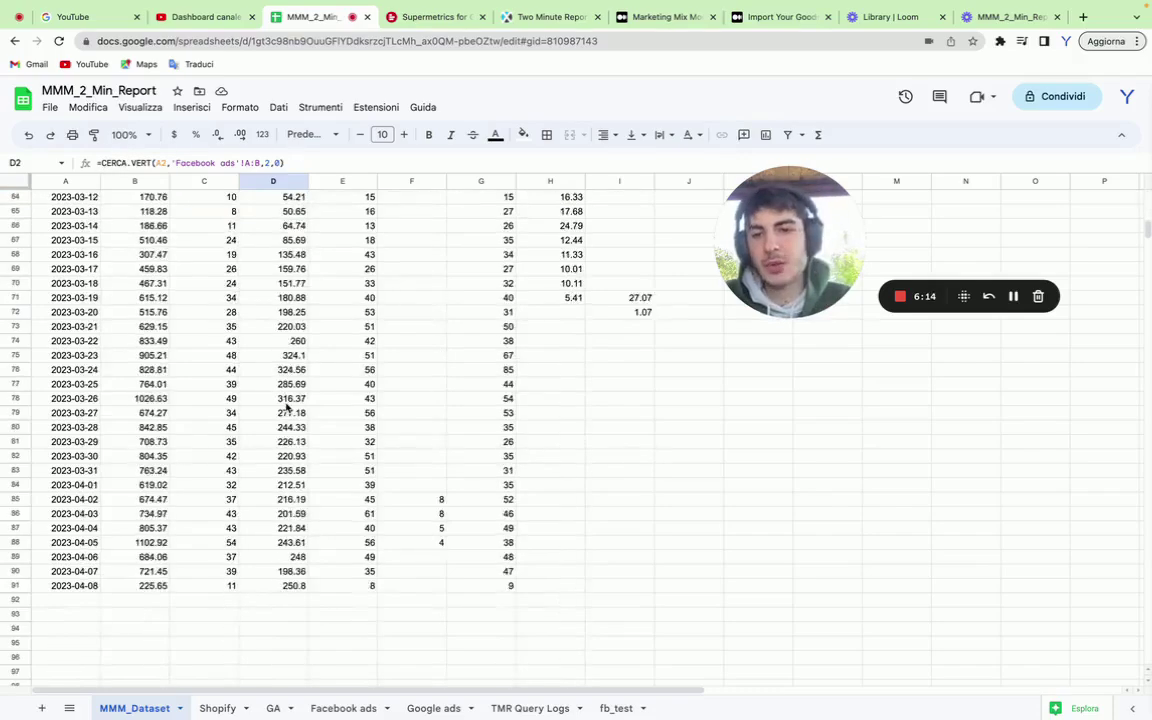
scroll(287, 405, up, 10)
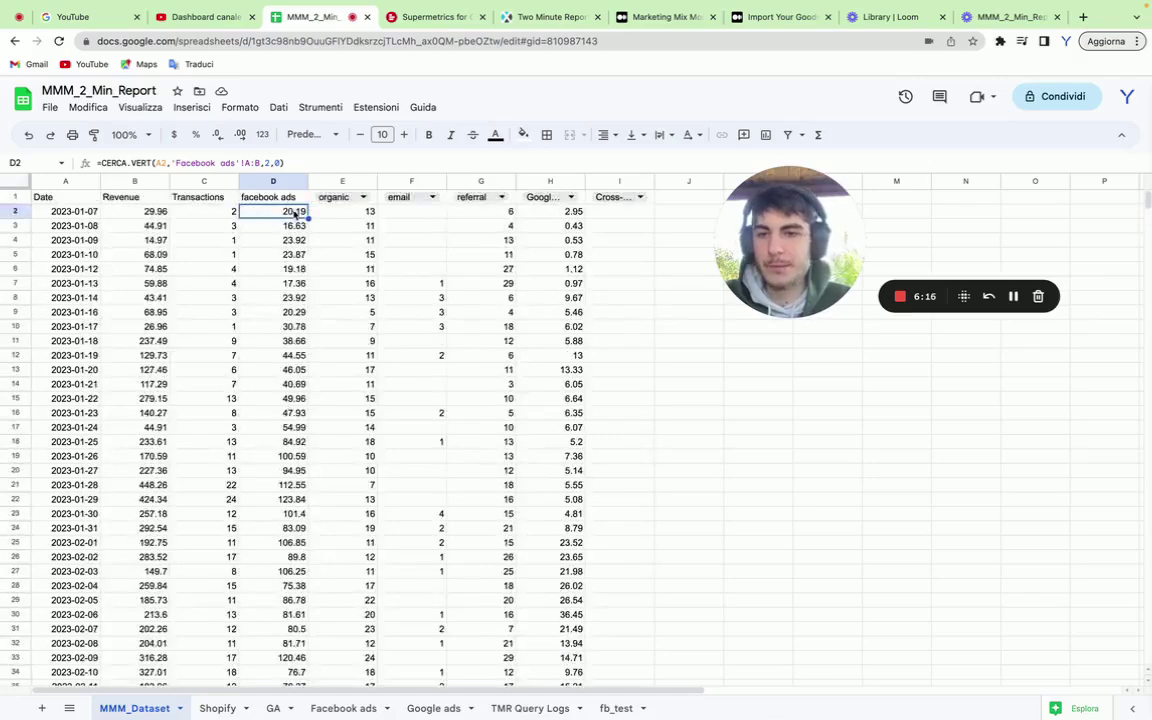
Compare the first facebook ads value with the 2023-01-07 date and amount spent on the Facebook ads sheet, then return to MMM_Dataset.
click(343, 708)
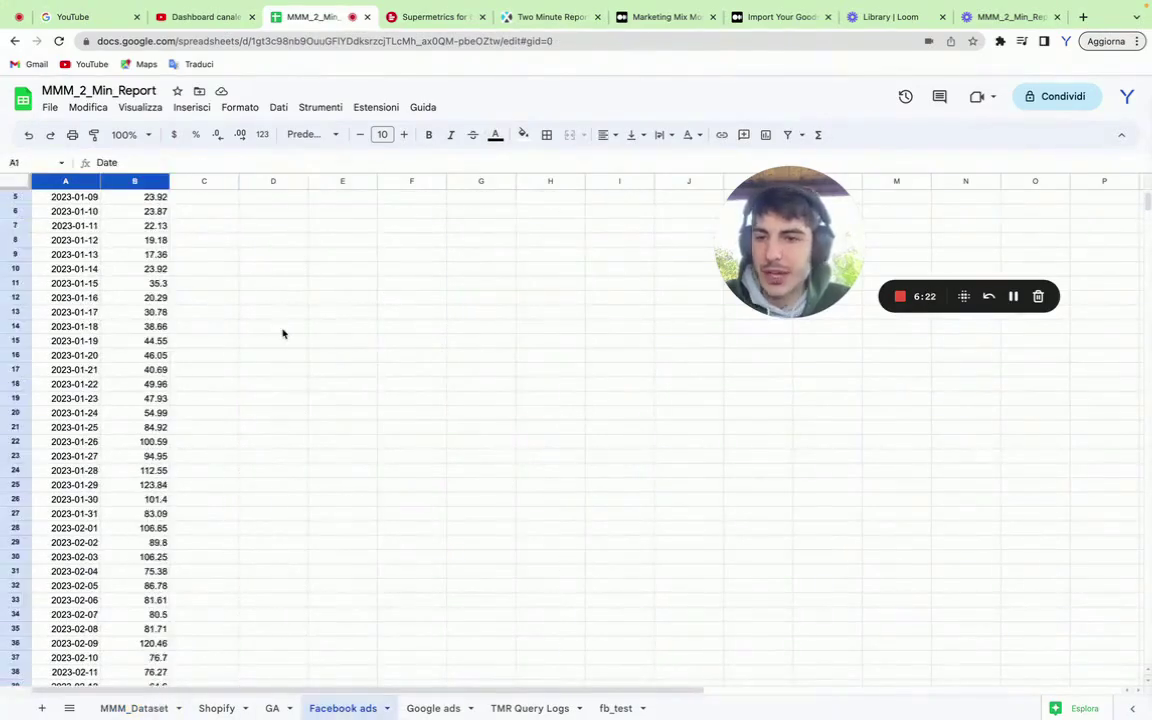
scroll(175, 308, up, 2)
click(150, 226)
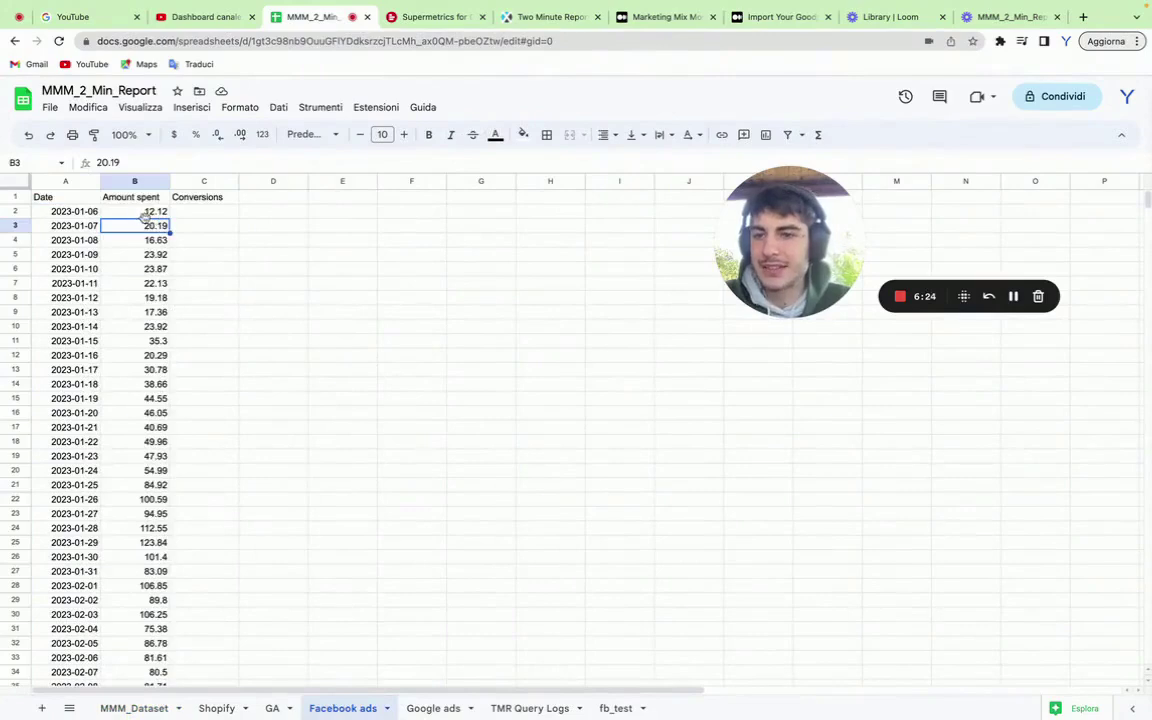
click(78, 226)
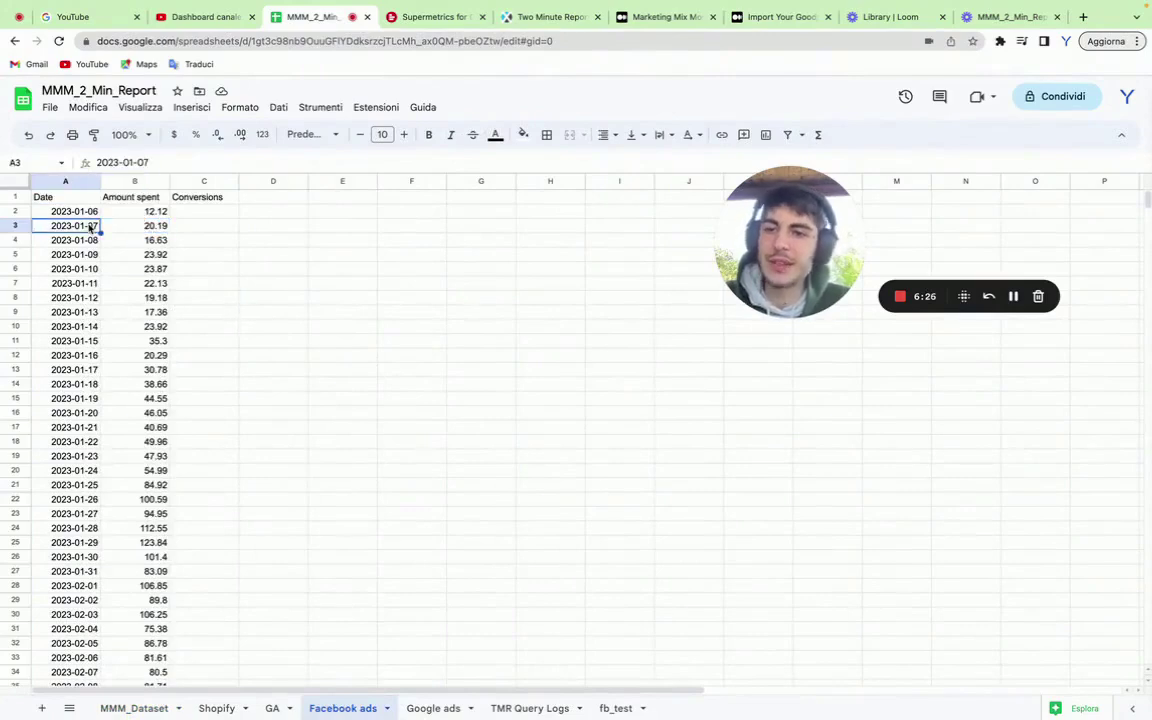
click(157, 228)
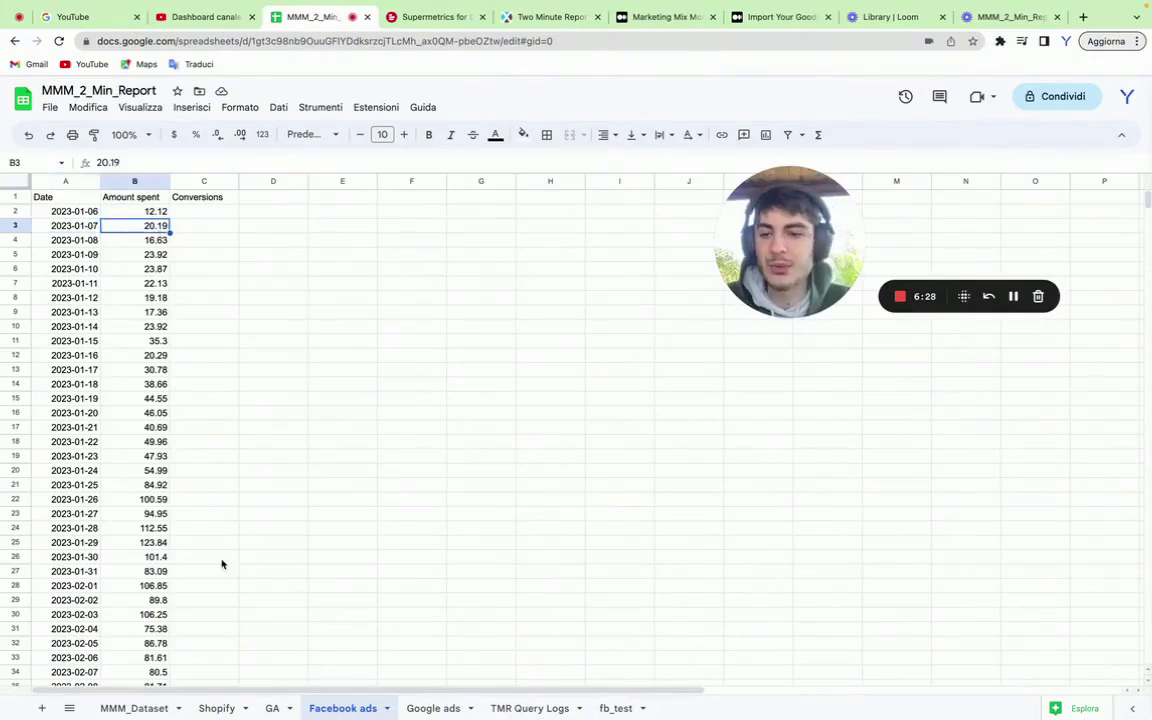
click(160, 708)
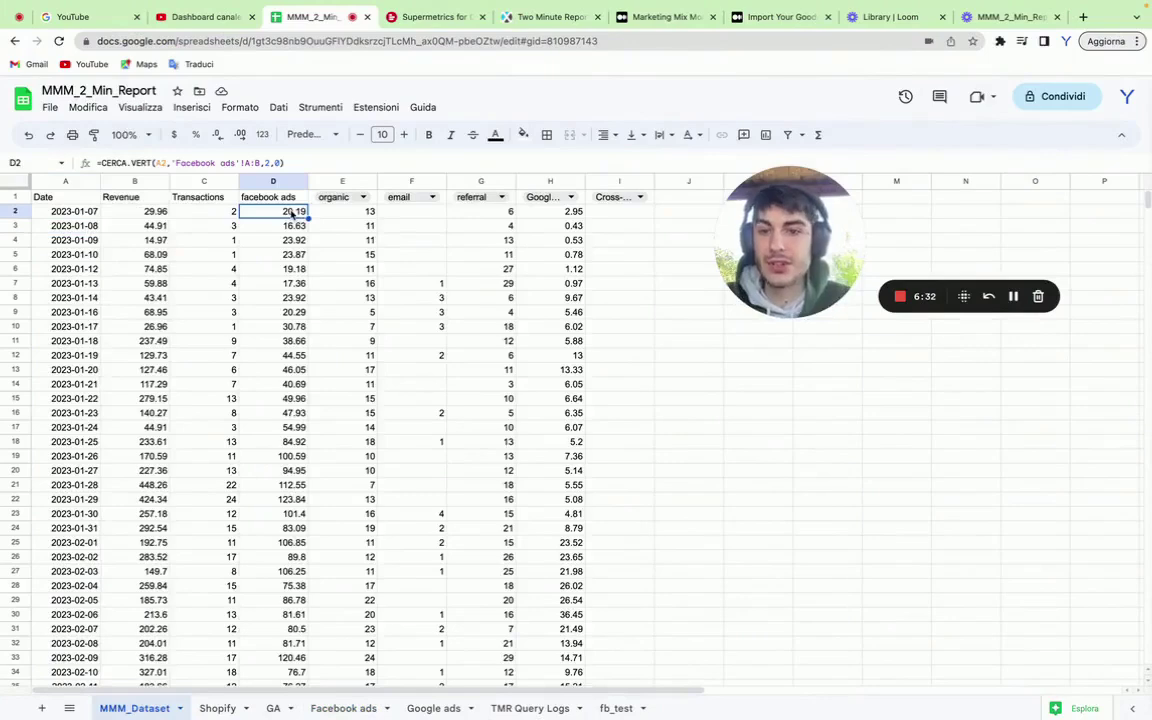
text(s)
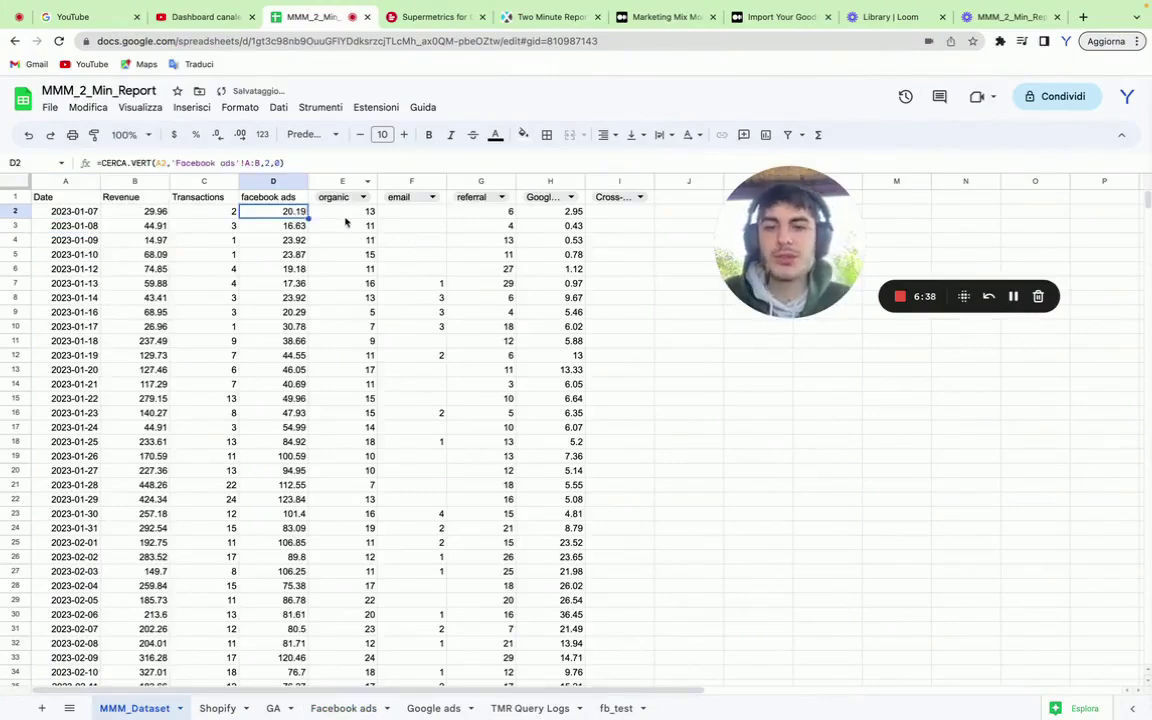
Inspect the formula of the first organic value, view the GA and Google ads sheets, and return to MMM_Dataset.
click(345, 212)
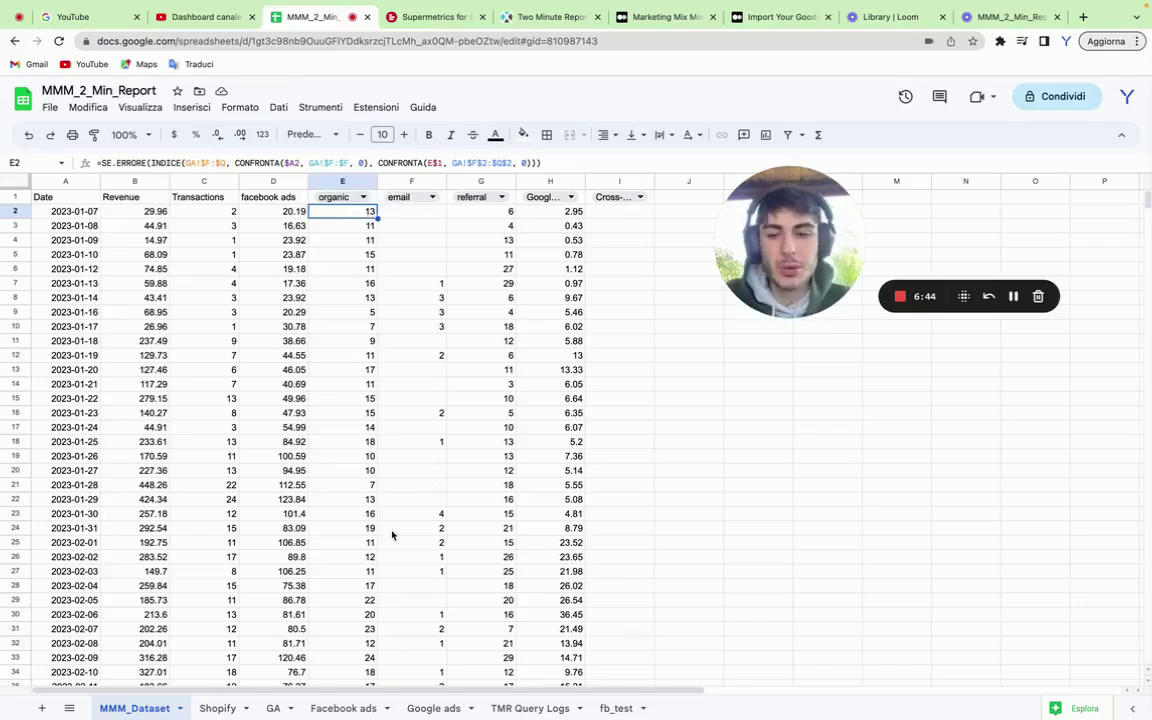
click(272, 708)
click(432, 708)
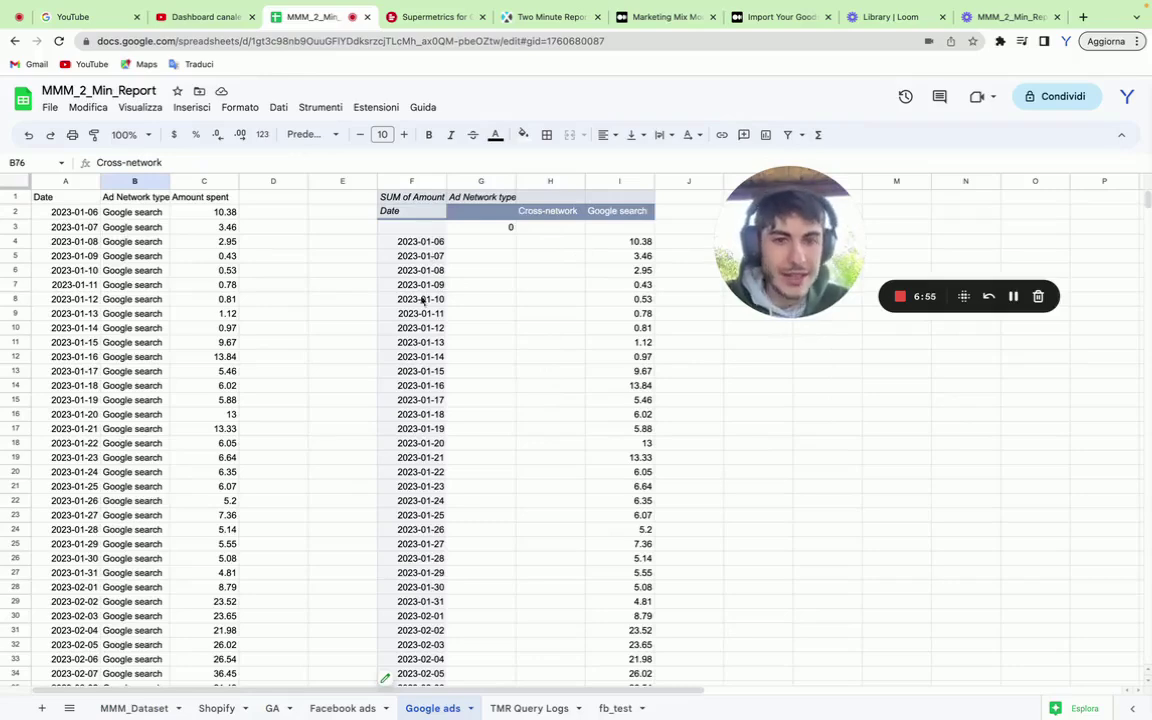
click(135, 708)
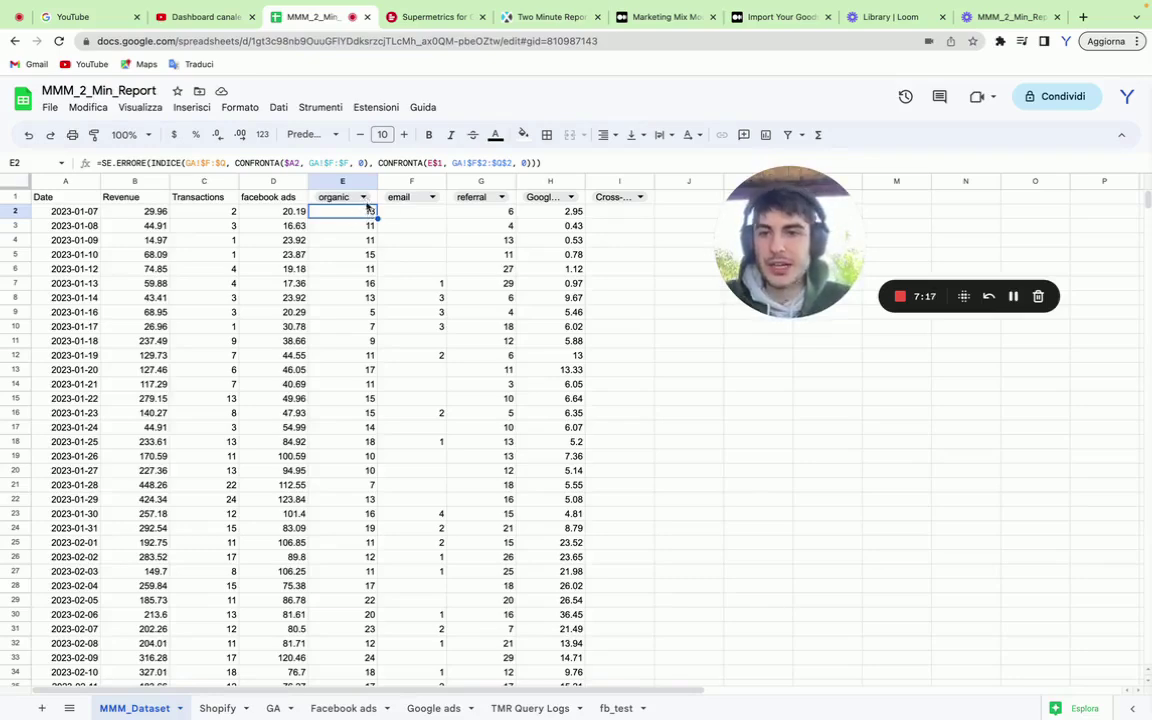
Switch the organic column's header to Social, then undo the change.
click(365, 198)
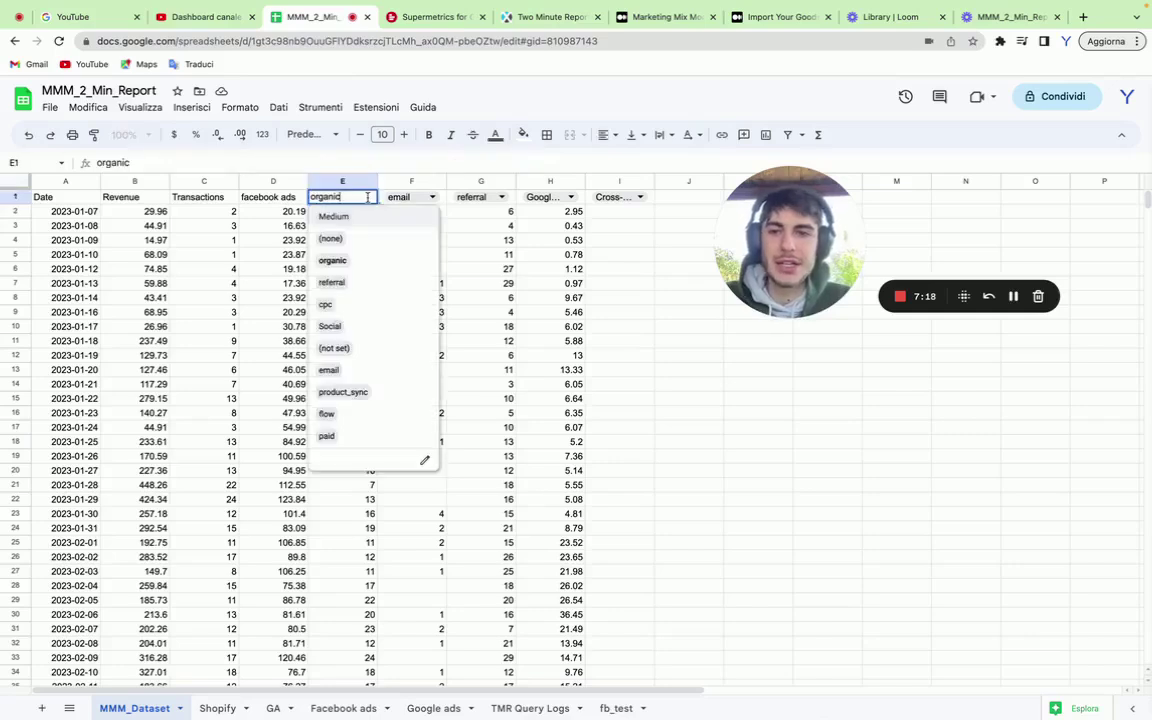
click(352, 326)
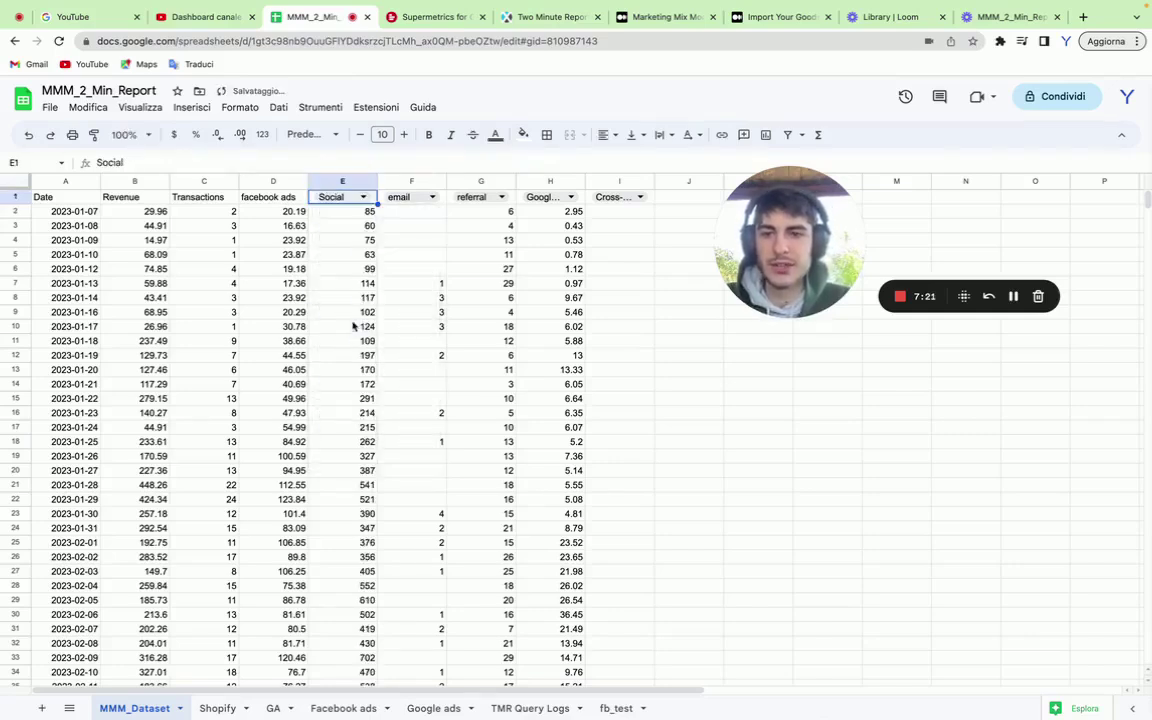
double_click(363, 197)
click(463, 231)
key(ctrl+z)
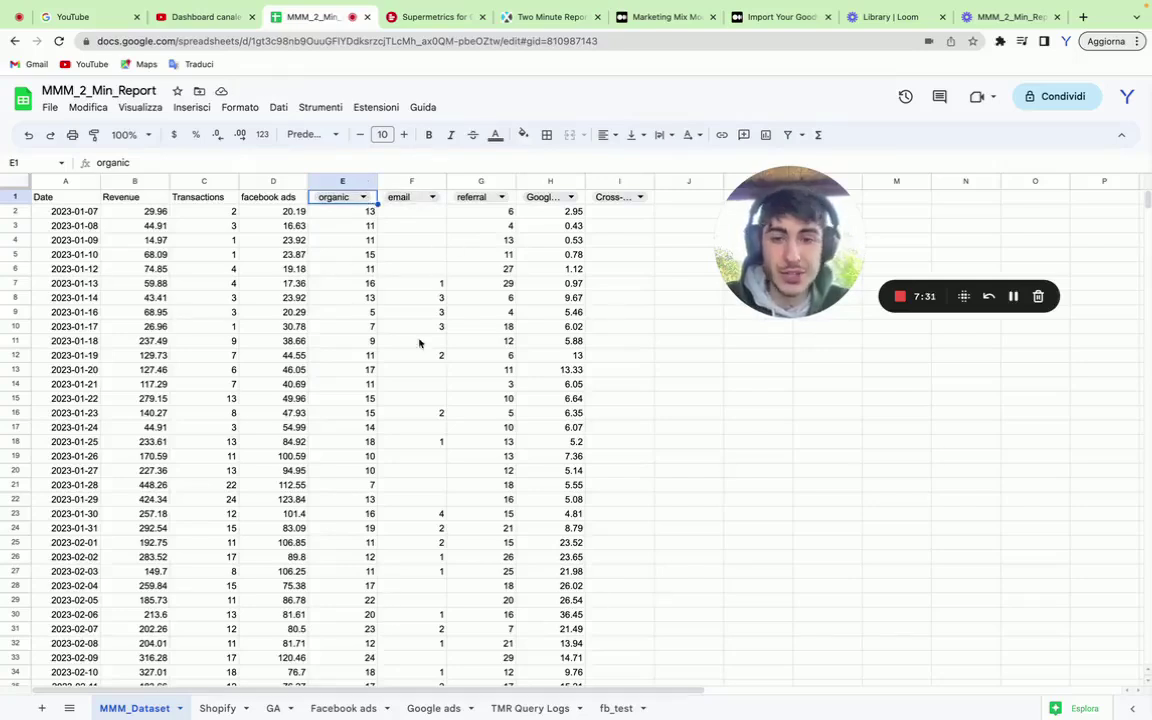
View the medium options of the referral header, then switch the email header to Social and back to email.
click(499, 197)
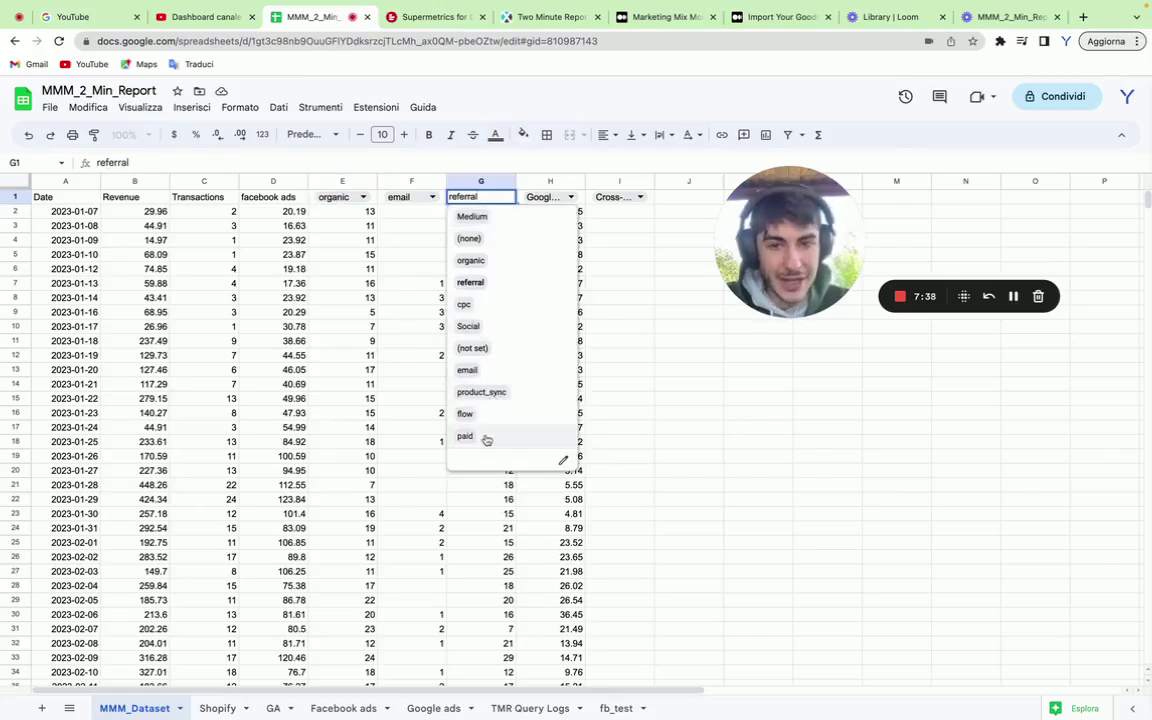
click(612, 256)
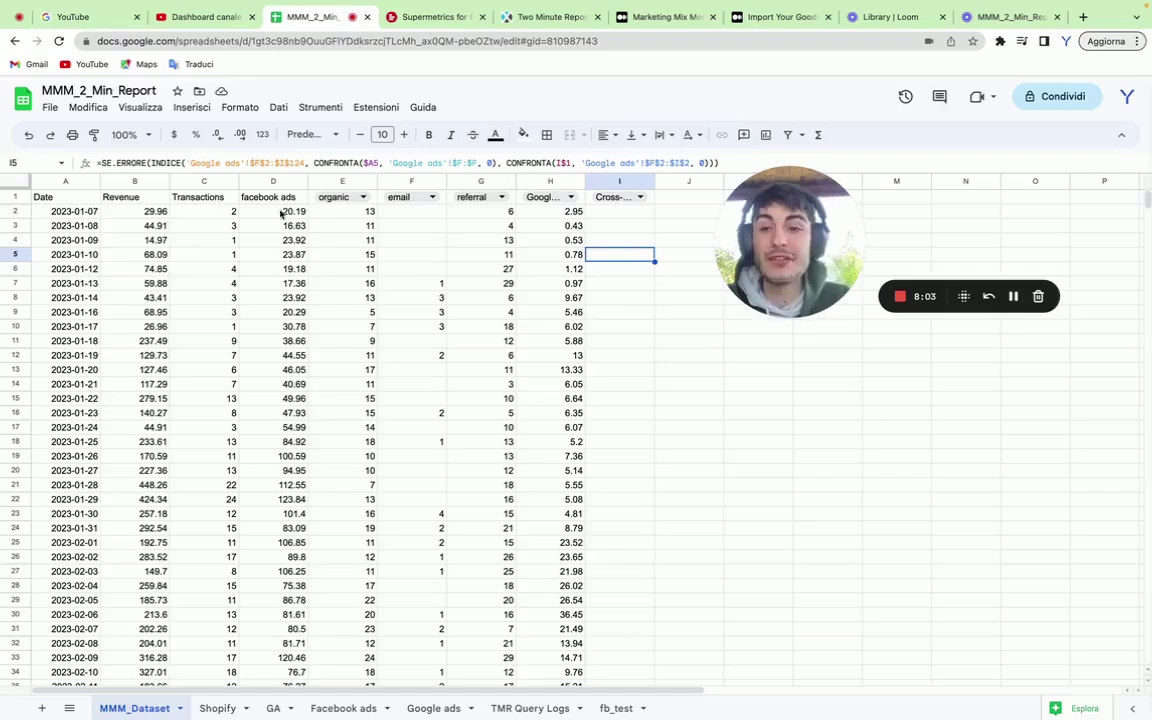
click(405, 197)
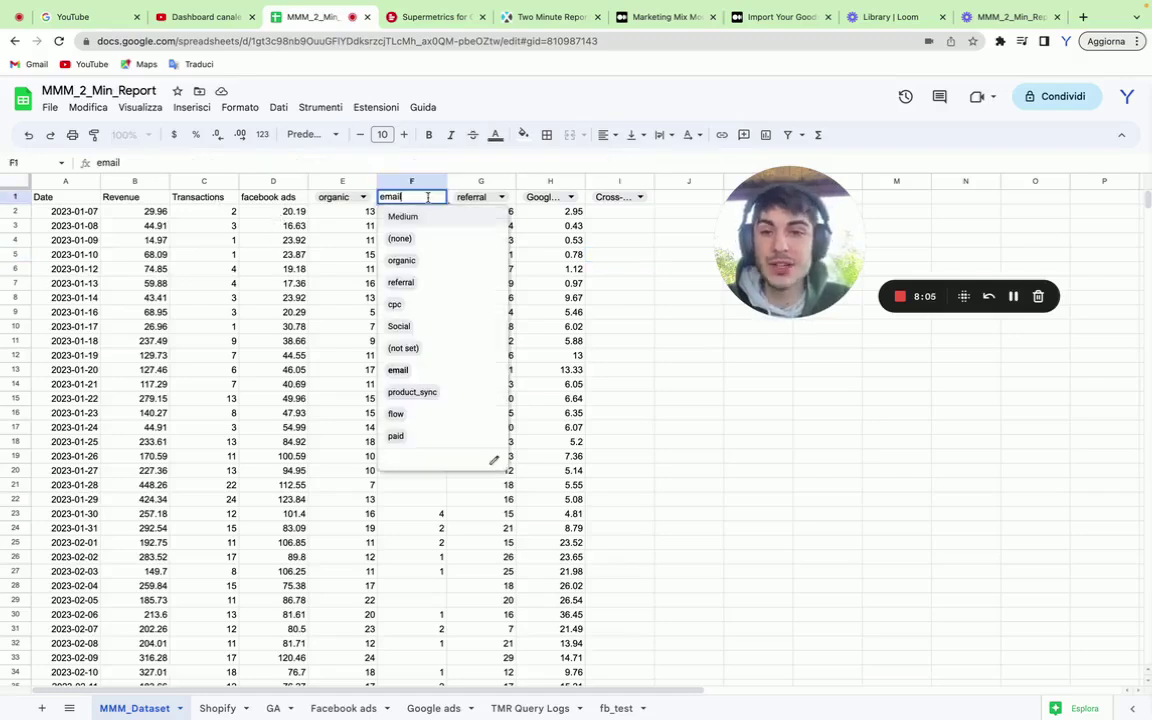
click(412, 326)
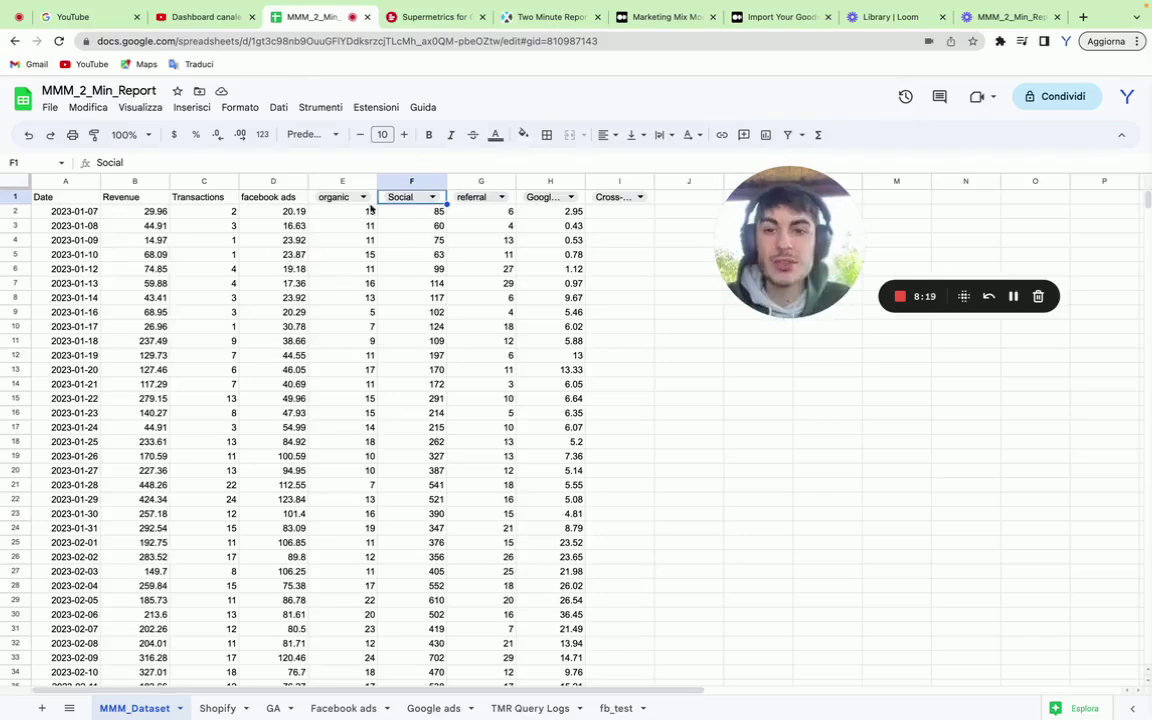
click(433, 197)
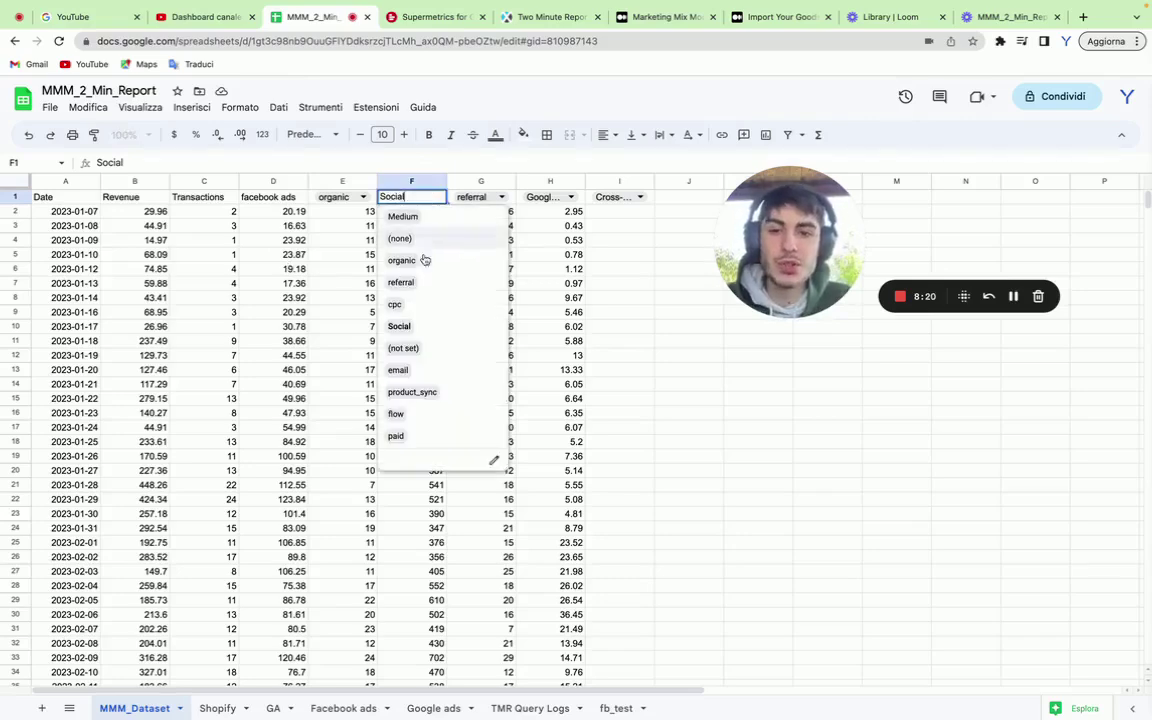
click(419, 372)
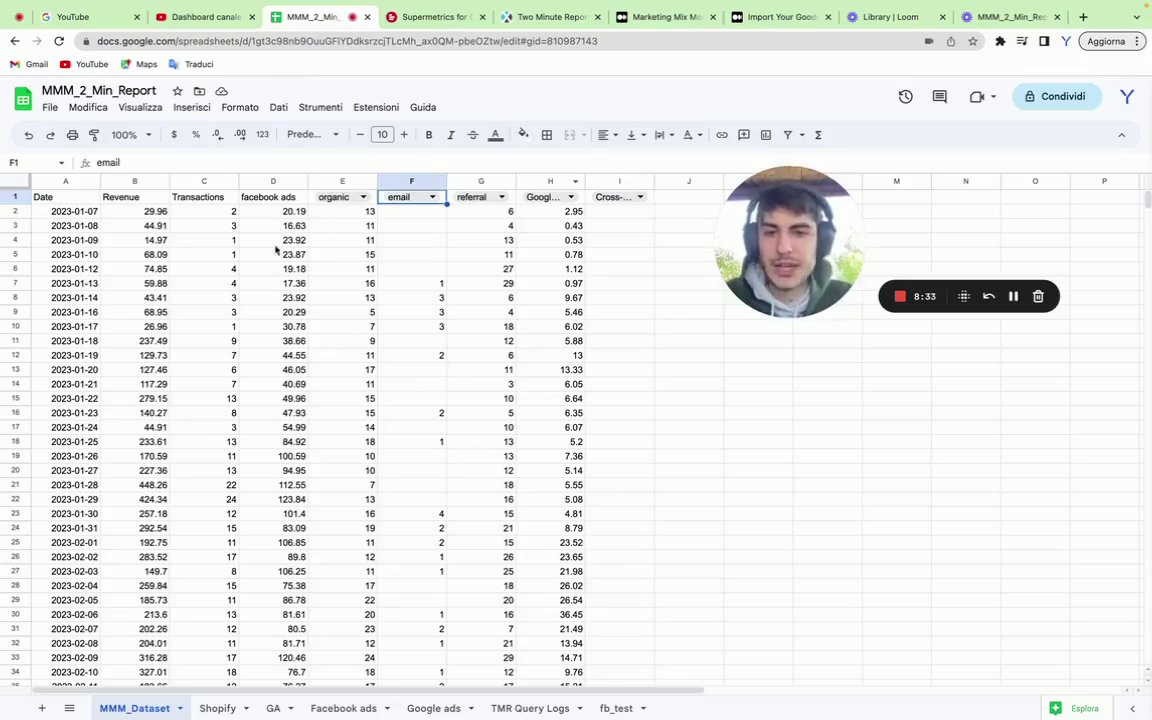
Check the formulas across the dataset's last filled row from facebook ads to referral, then return to the beginning of the sheet.
scroll(598, 413, down, 15)
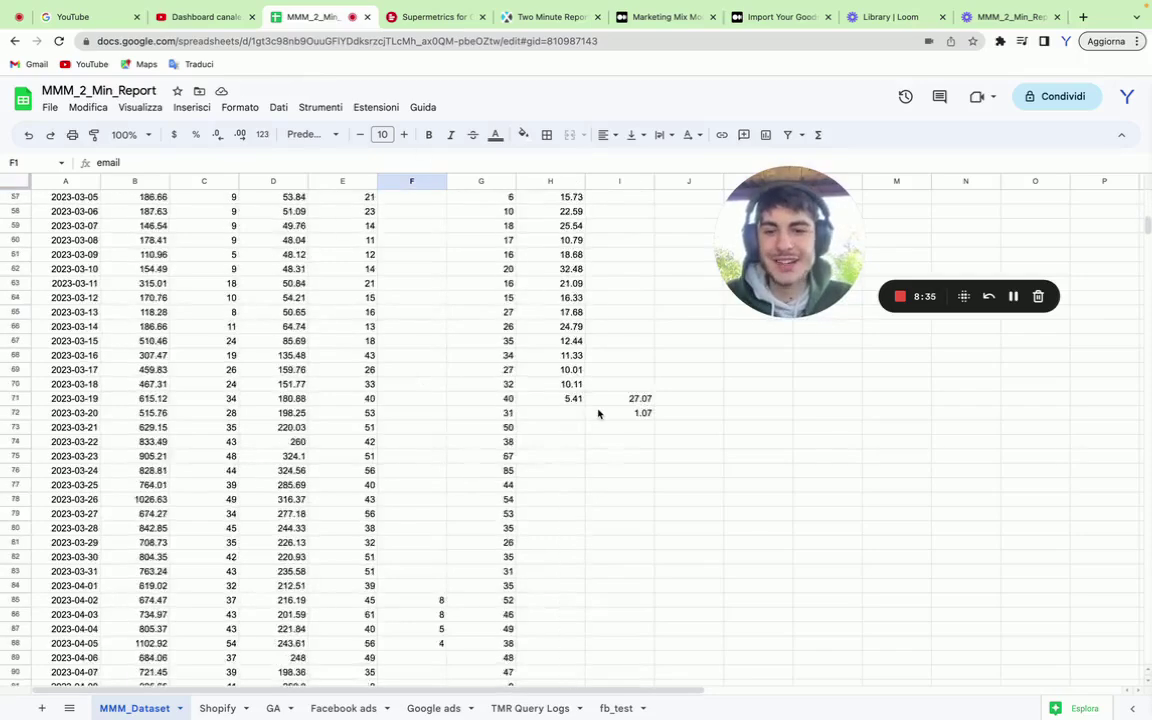
click(288, 470)
key(Down)
key(Right)
key(Right)
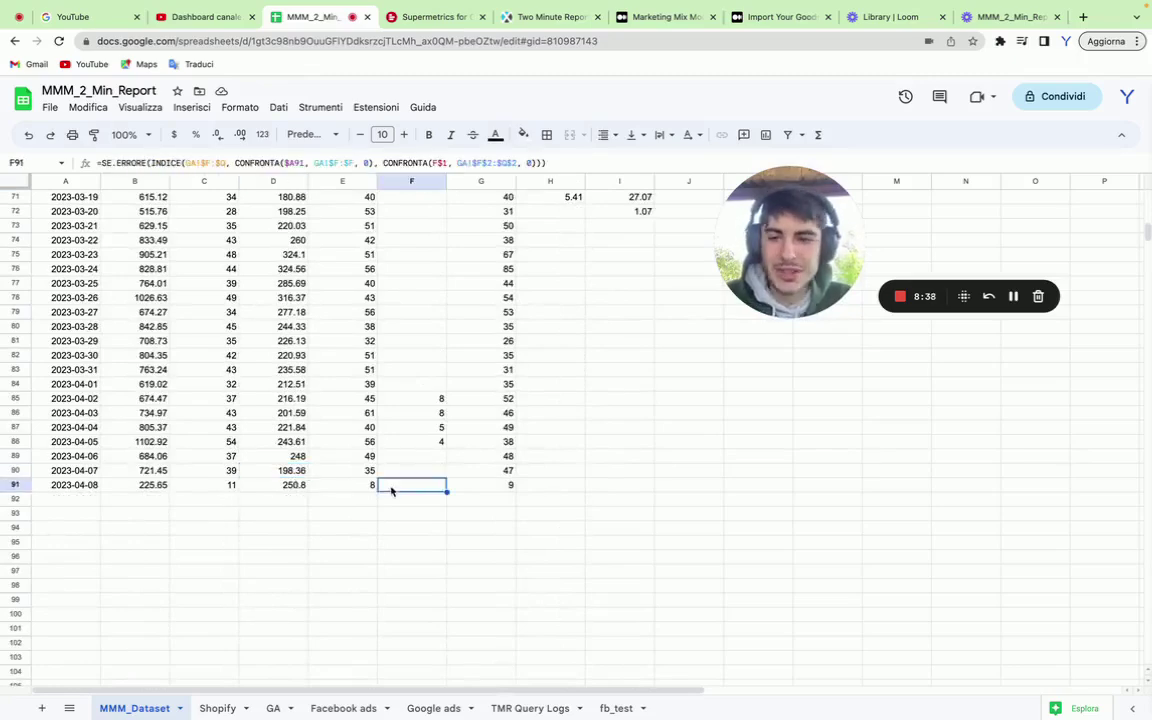
key(Right)
scroll(550, 465, up, 15)
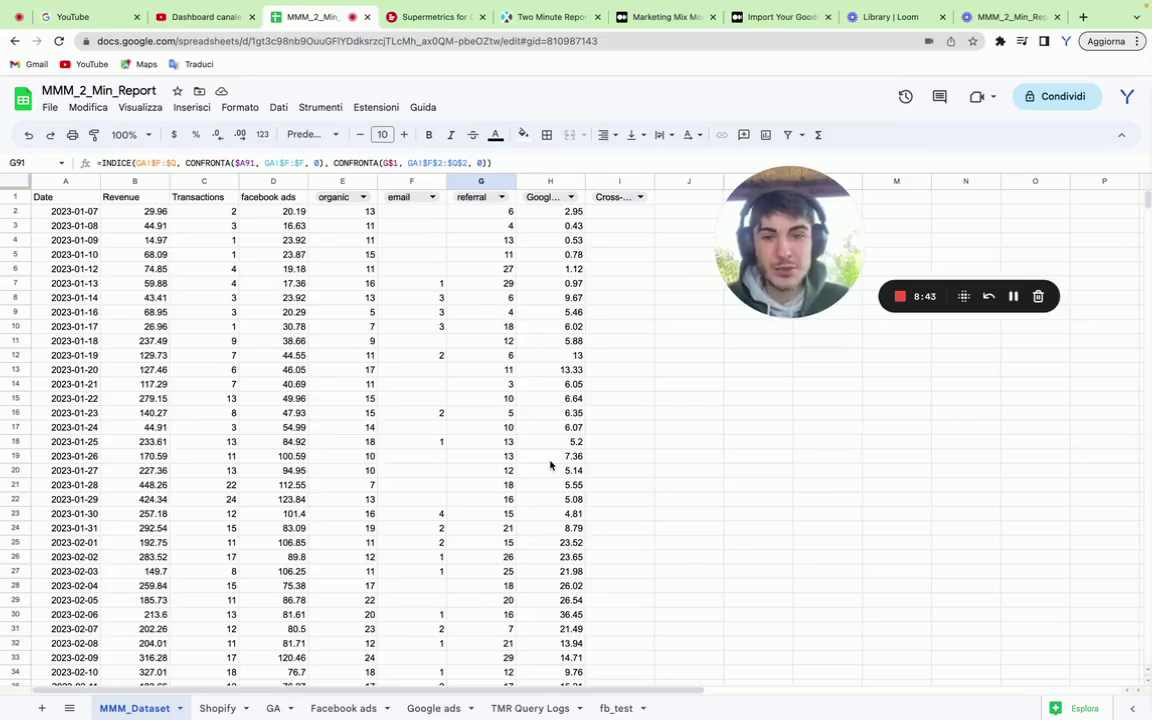
Launch the Two Minute Reports add-on from the spreadsheet's extensions.
click(366, 107)
mouse_move(404, 264)
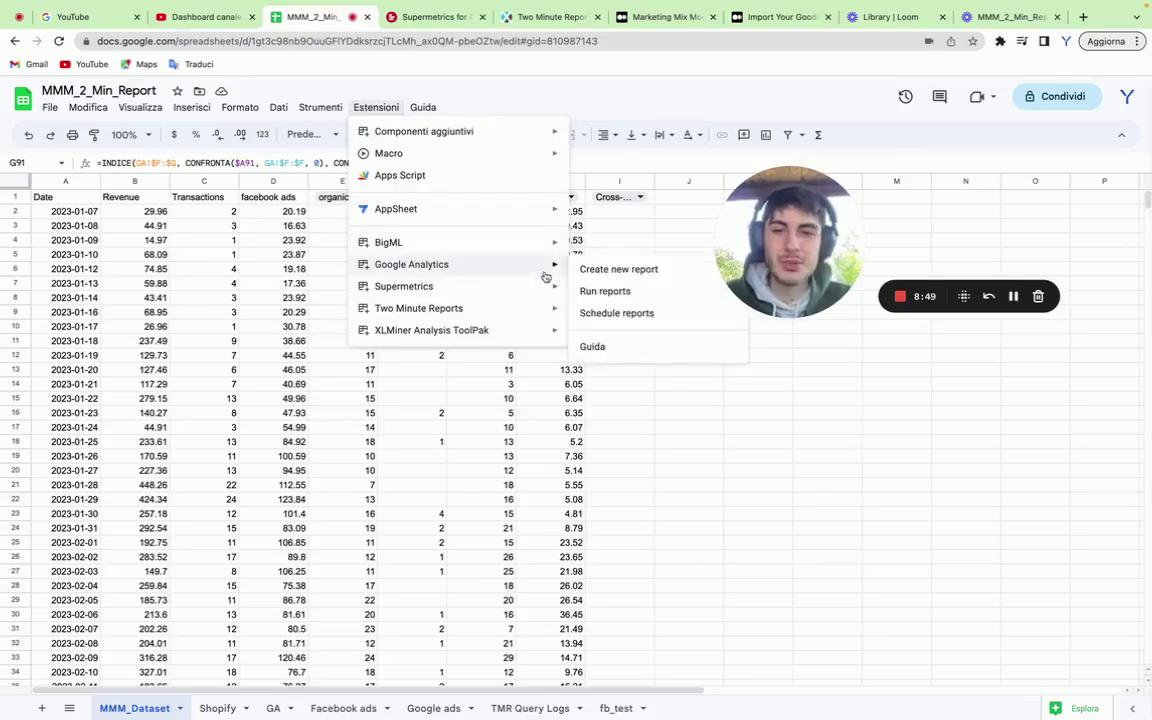
mouse_move(548, 306)
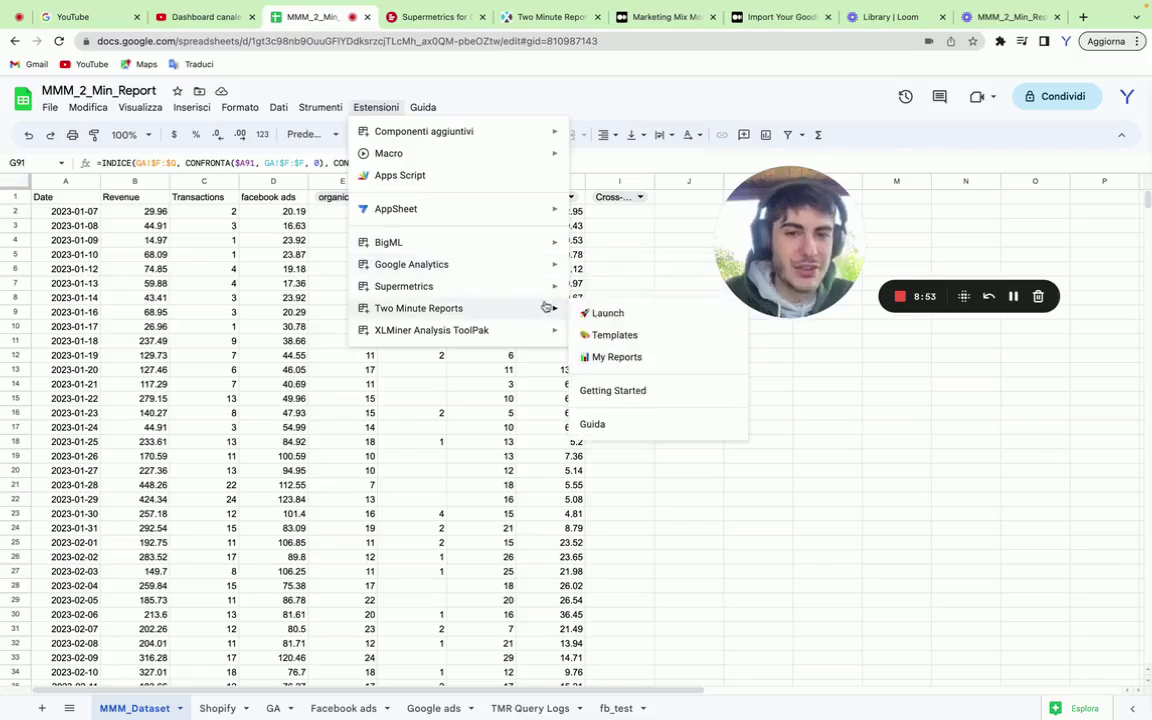
click(598, 310)
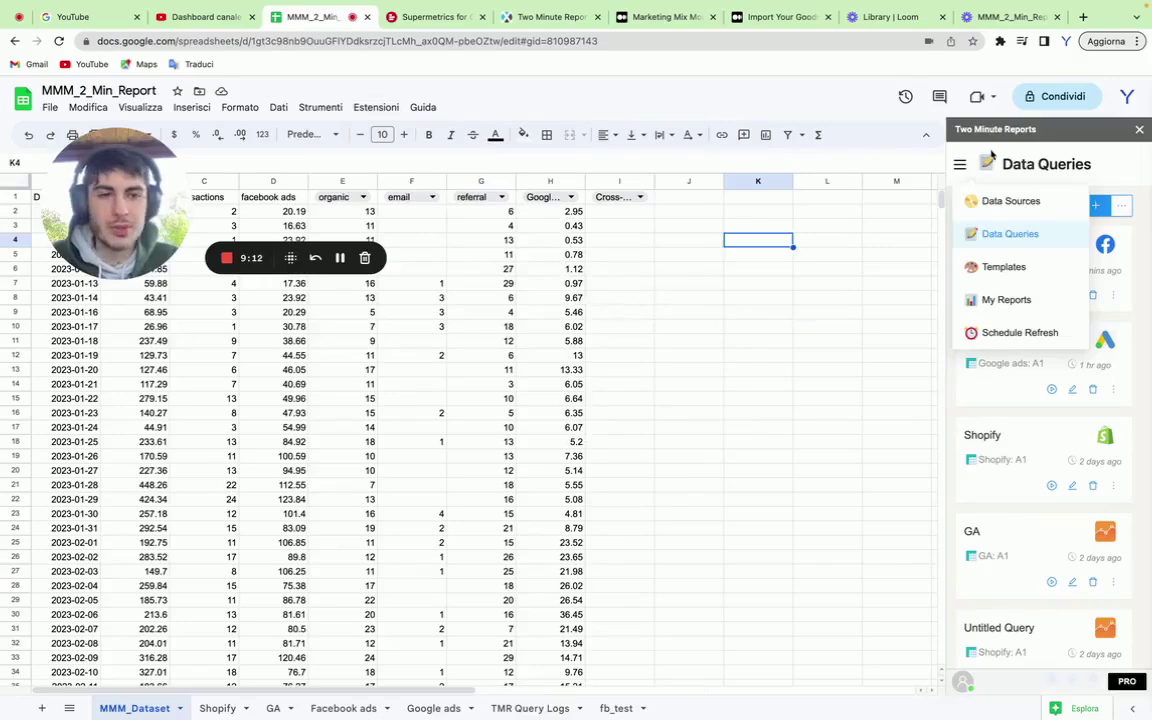
Look through the add-on's saved data queries and the Facebook ads sheet, then return to MMM_Dataset.
scroll(1053, 405, down, 1)
scroll(1053, 405, up, 1)
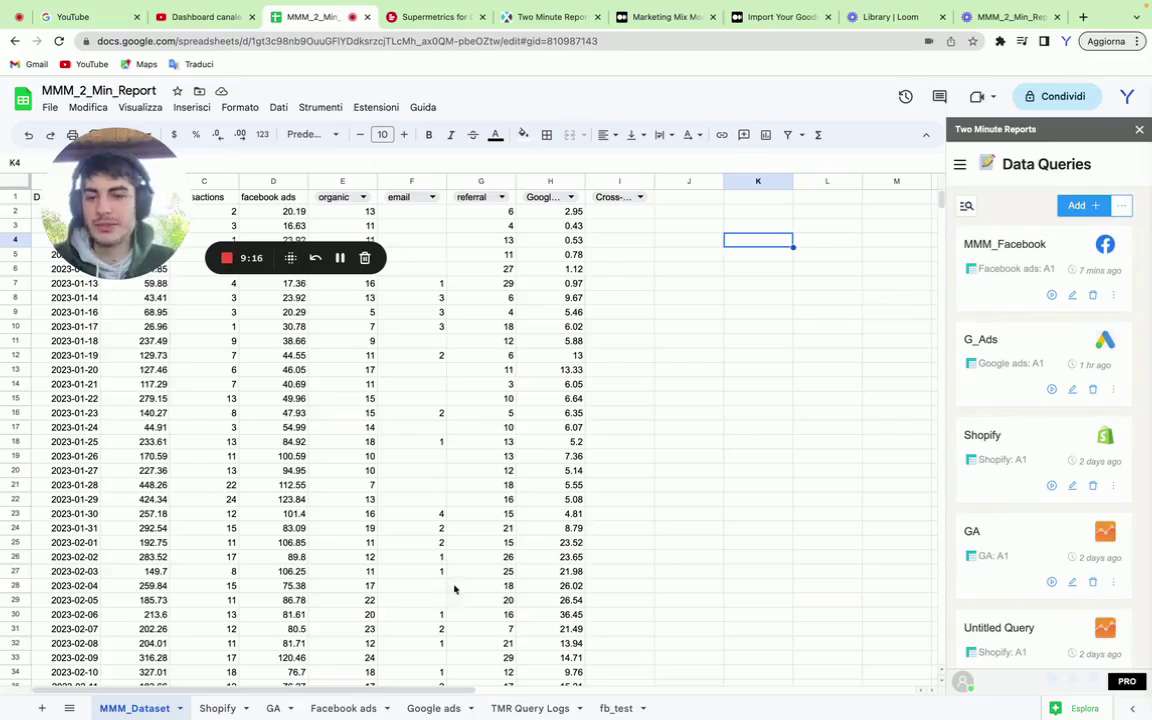
click(341, 708)
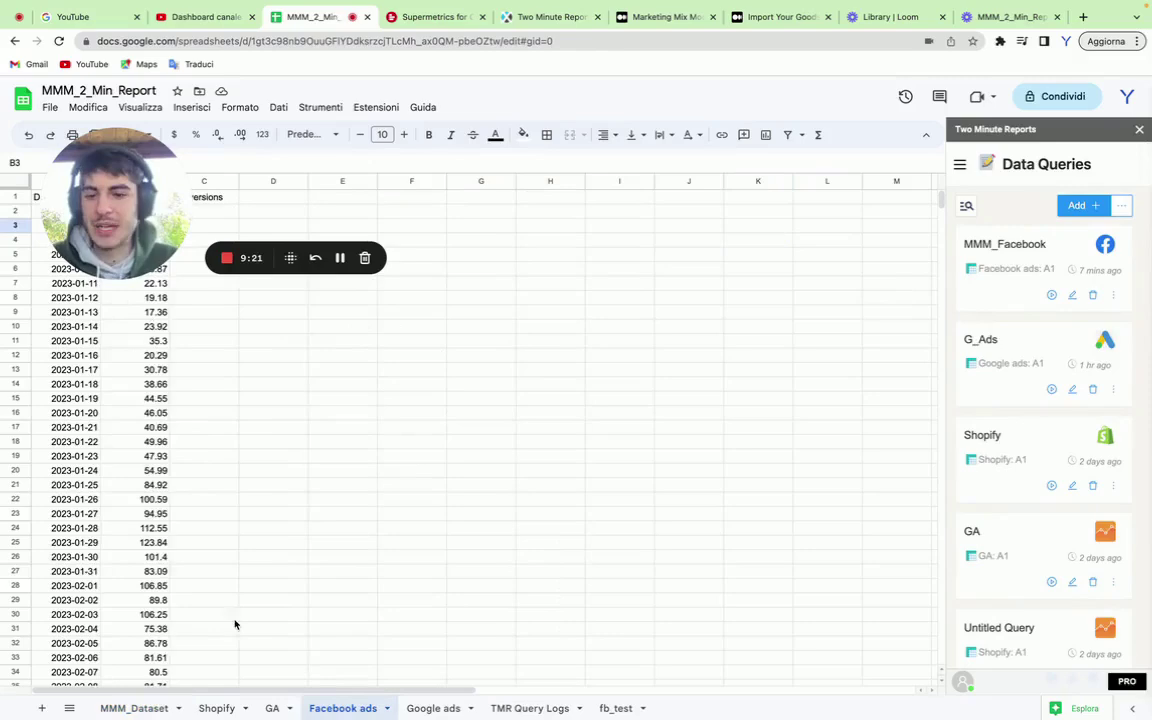
click(135, 708)
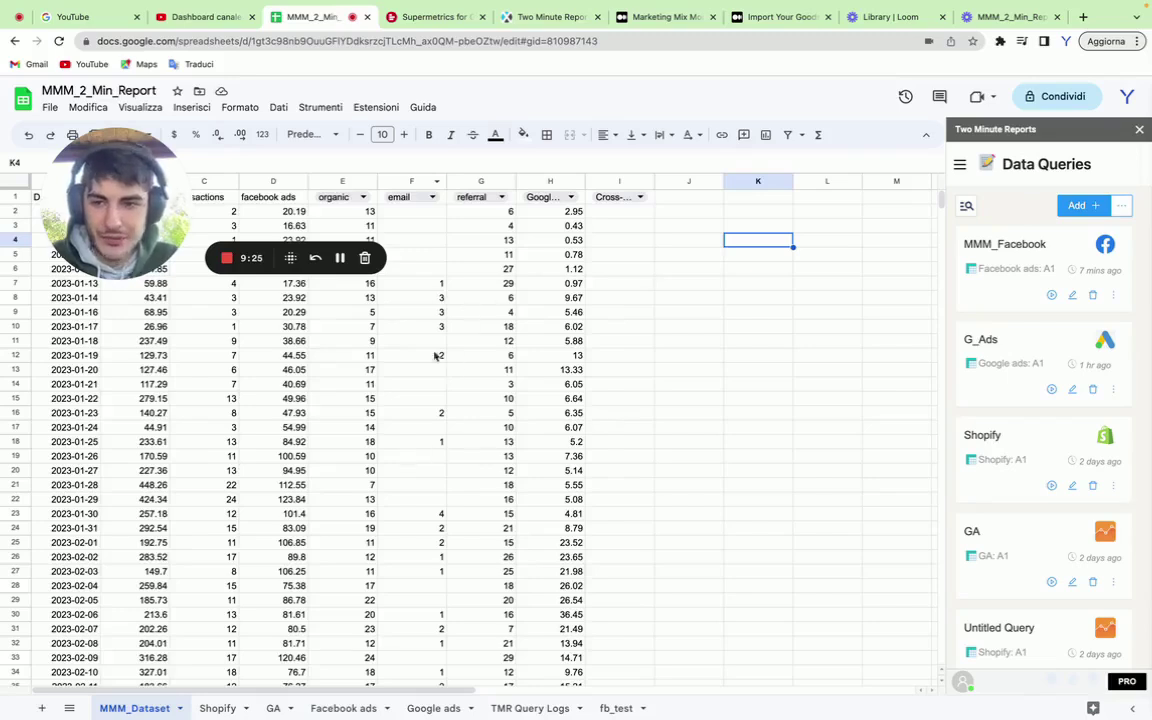
Create a new refresh schedule named YT_Test in the add-on, with All Queries as the queries to refresh.
click(960, 164)
click(976, 332)
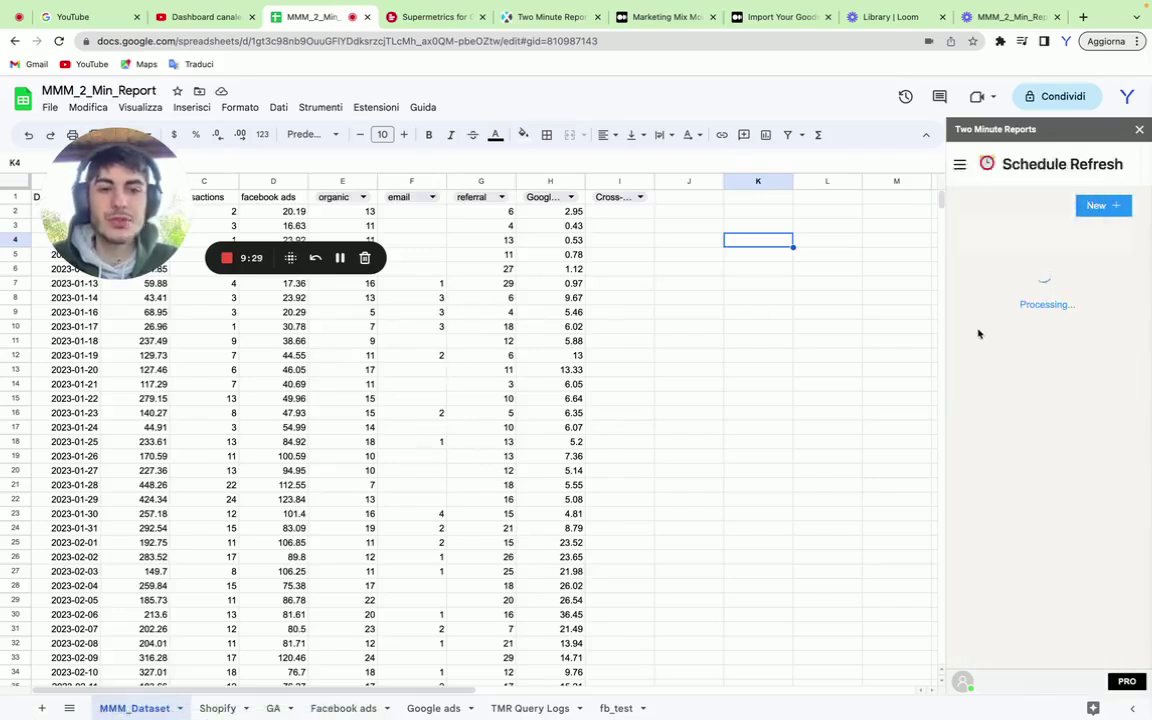
click(993, 268)
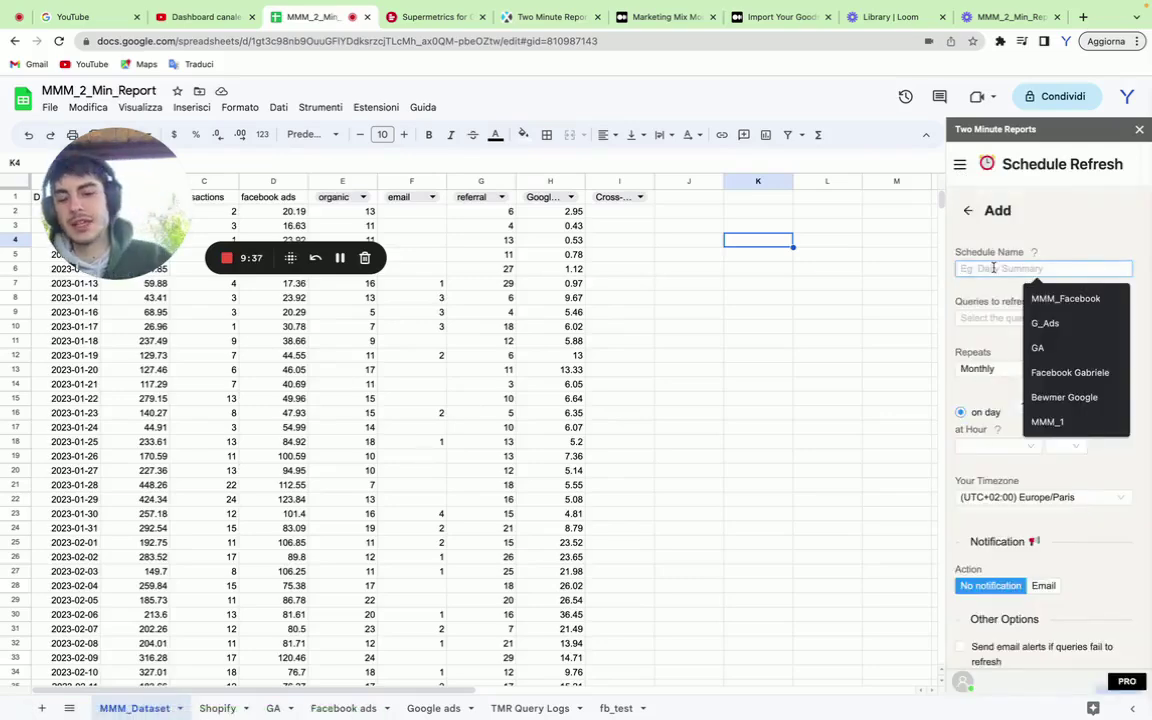
text(YT)
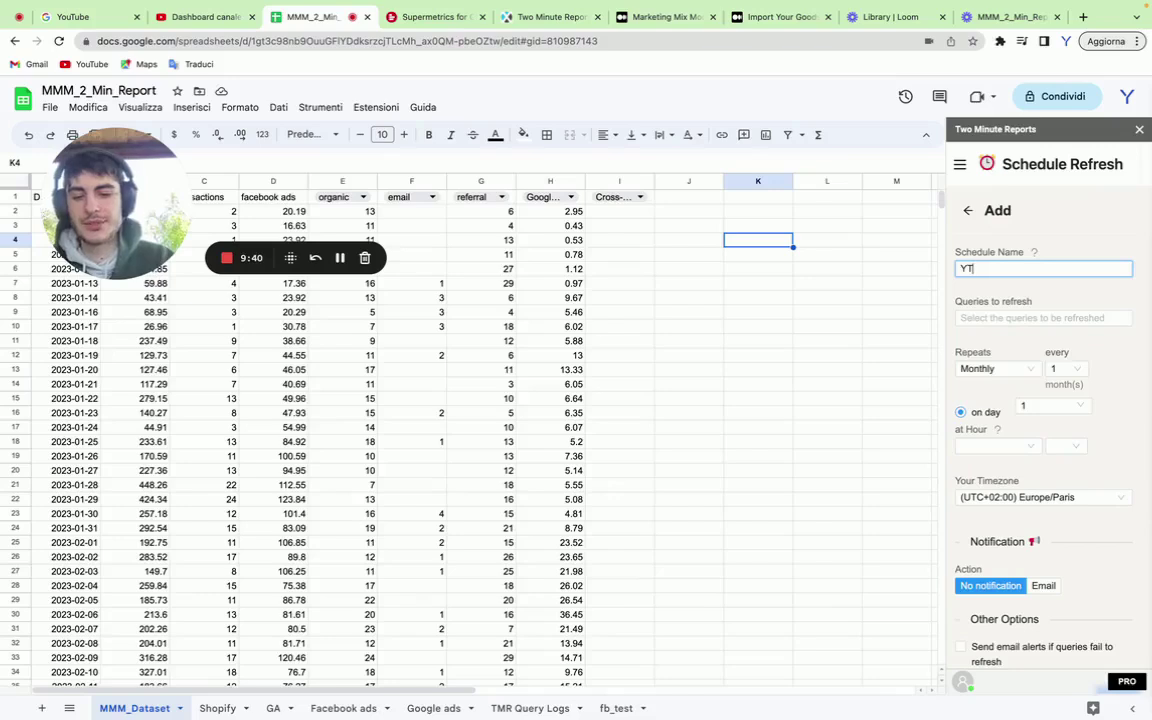
text(_Test)
click(1006, 318)
click(1006, 343)
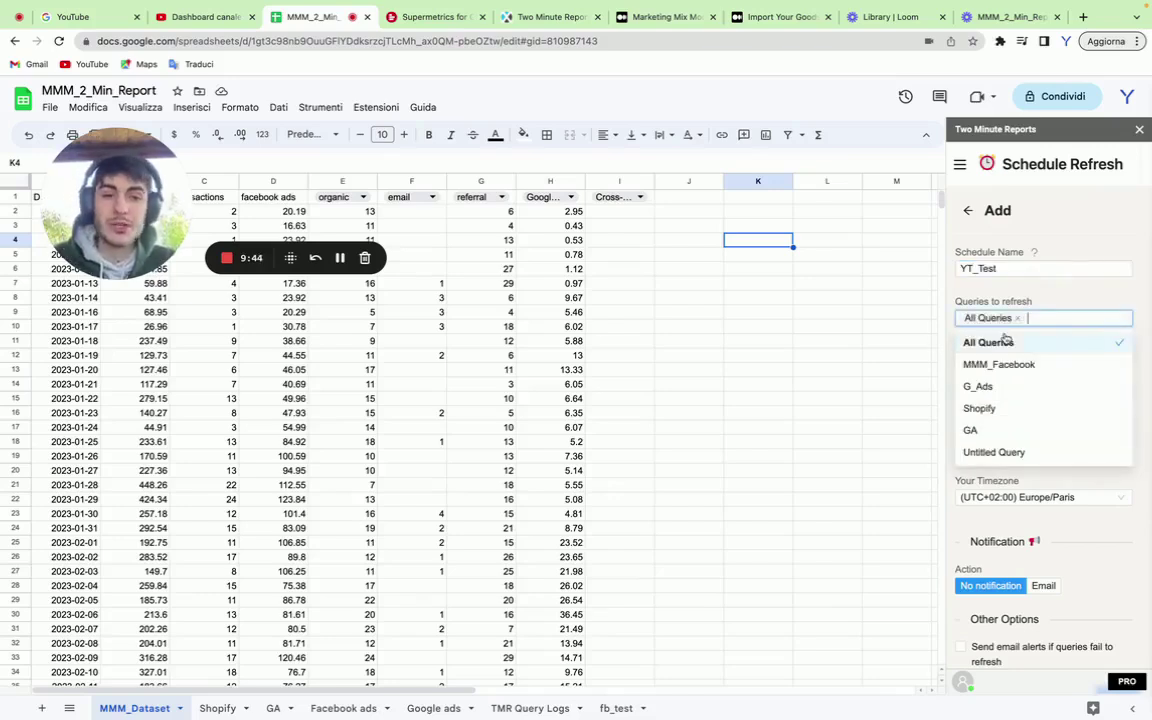
click(1041, 298)
Set the YT_Test schedule to repeat daily in the 01.00 - 02.00 hour slot.
click(1028, 378)
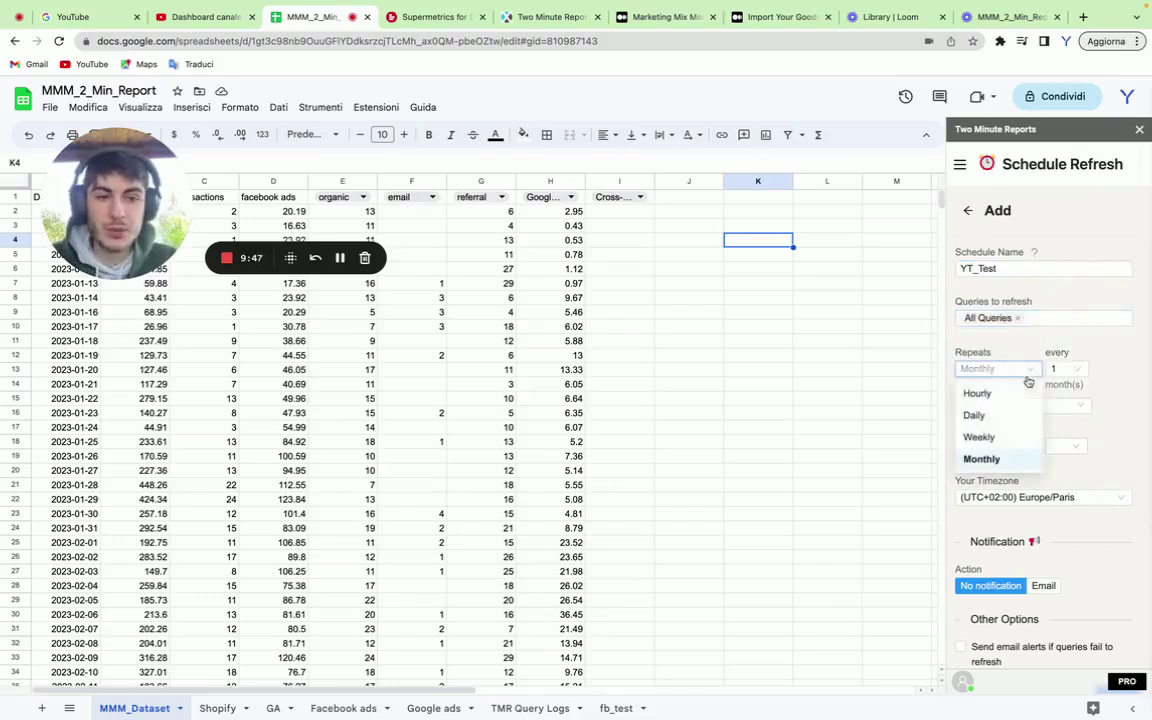
click(990, 414)
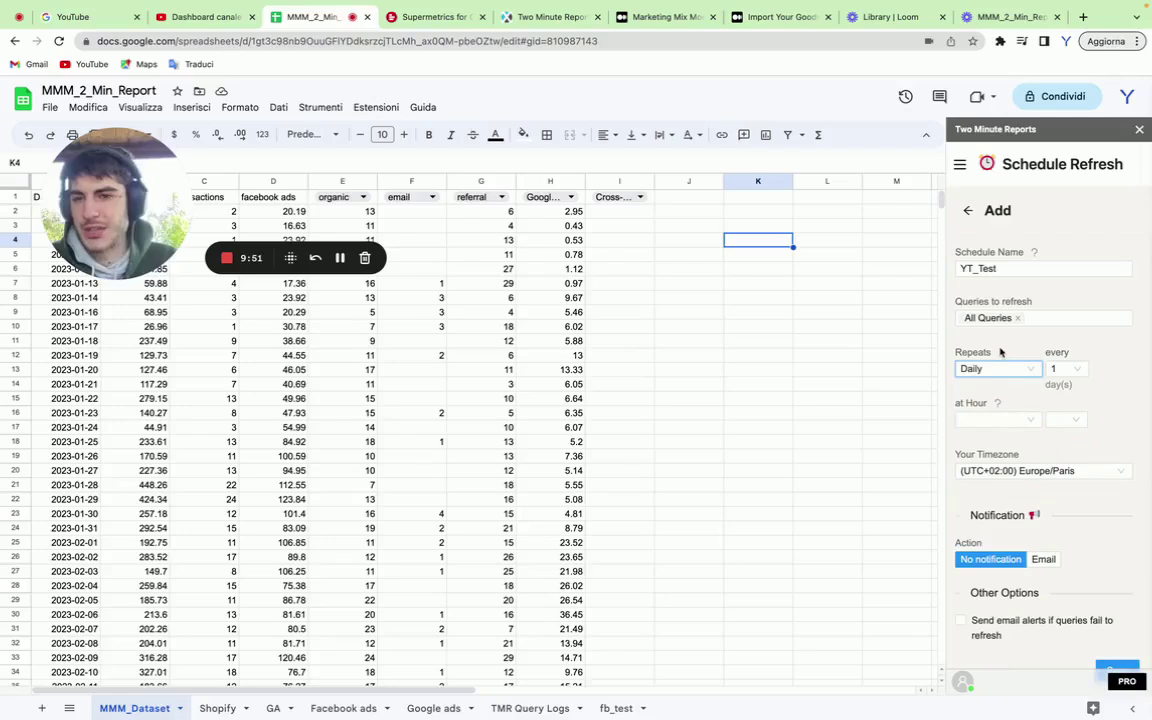
click(1003, 420)
scroll(1005, 510, down, 2)
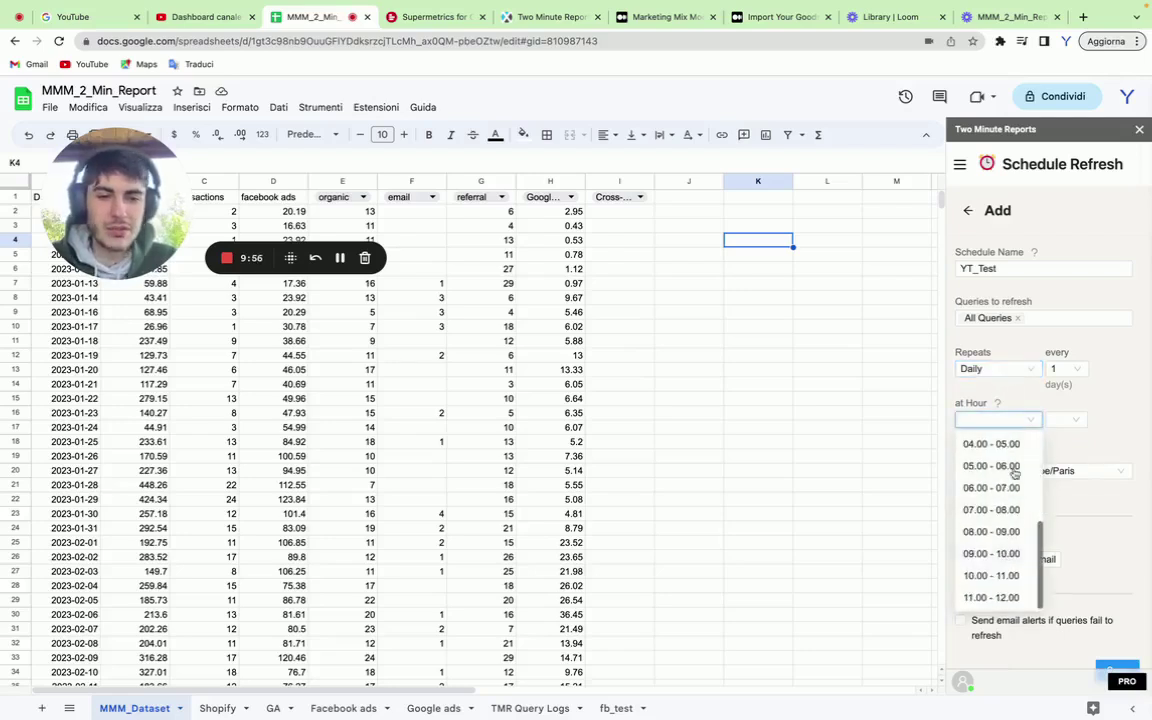
scroll(1014, 472, up, 3)
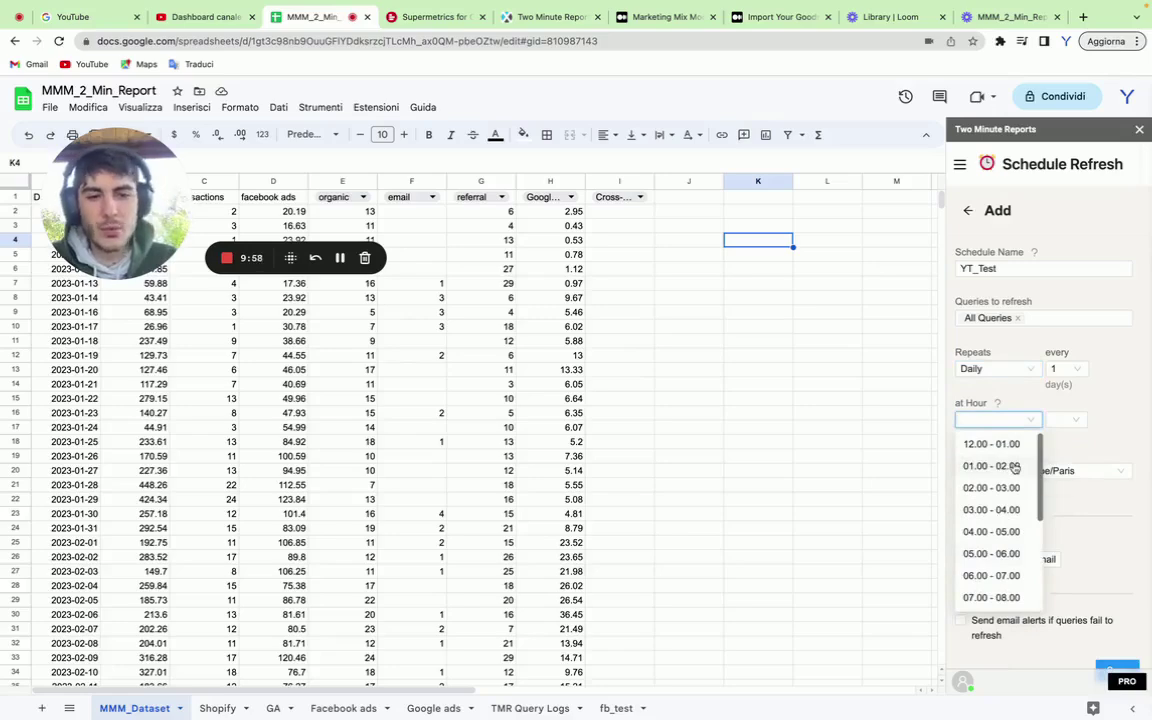
click(1014, 467)
Keep the Europe/Paris timezone, set the refresh hour to AM with email alerts for failed queries, and save the schedule.
click(1080, 470)
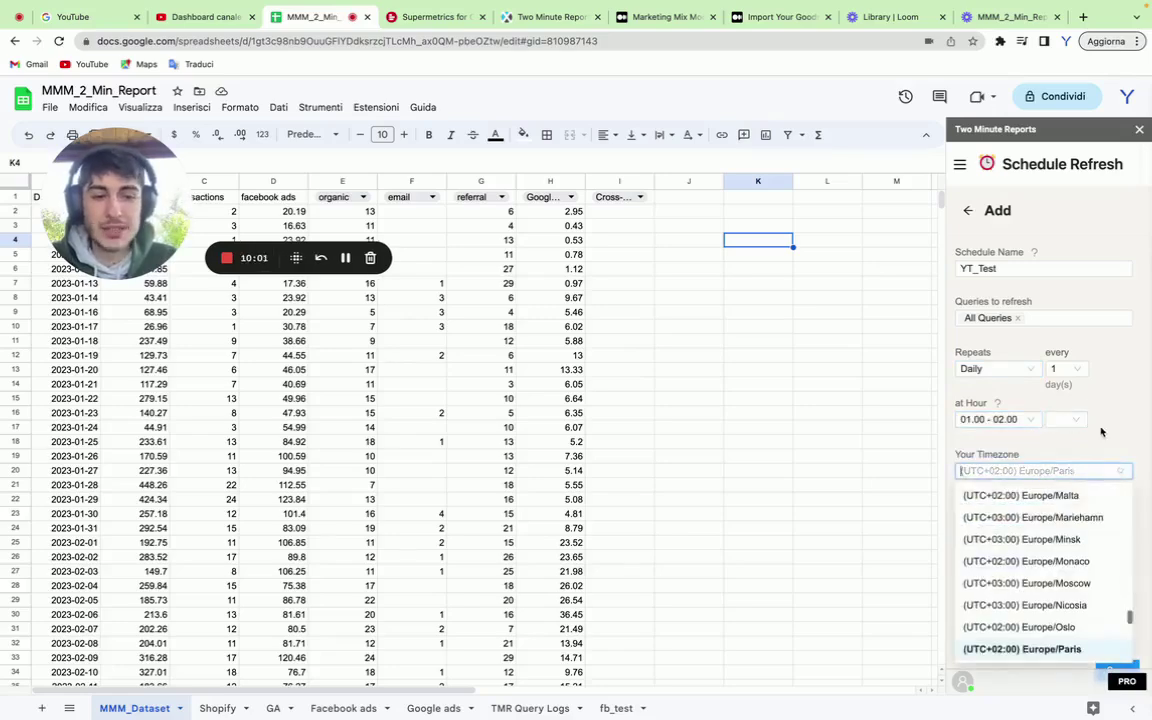
click(1101, 432)
scroll(1101, 432, down, 1)
click(1066, 374)
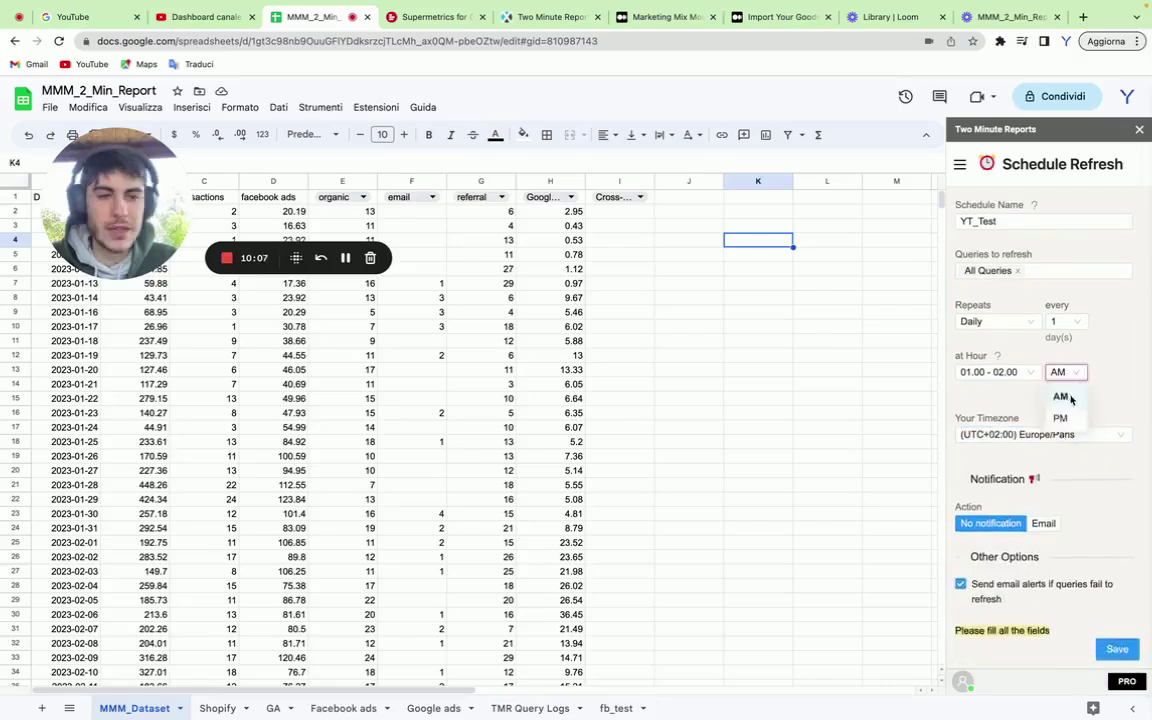
click(1062, 397)
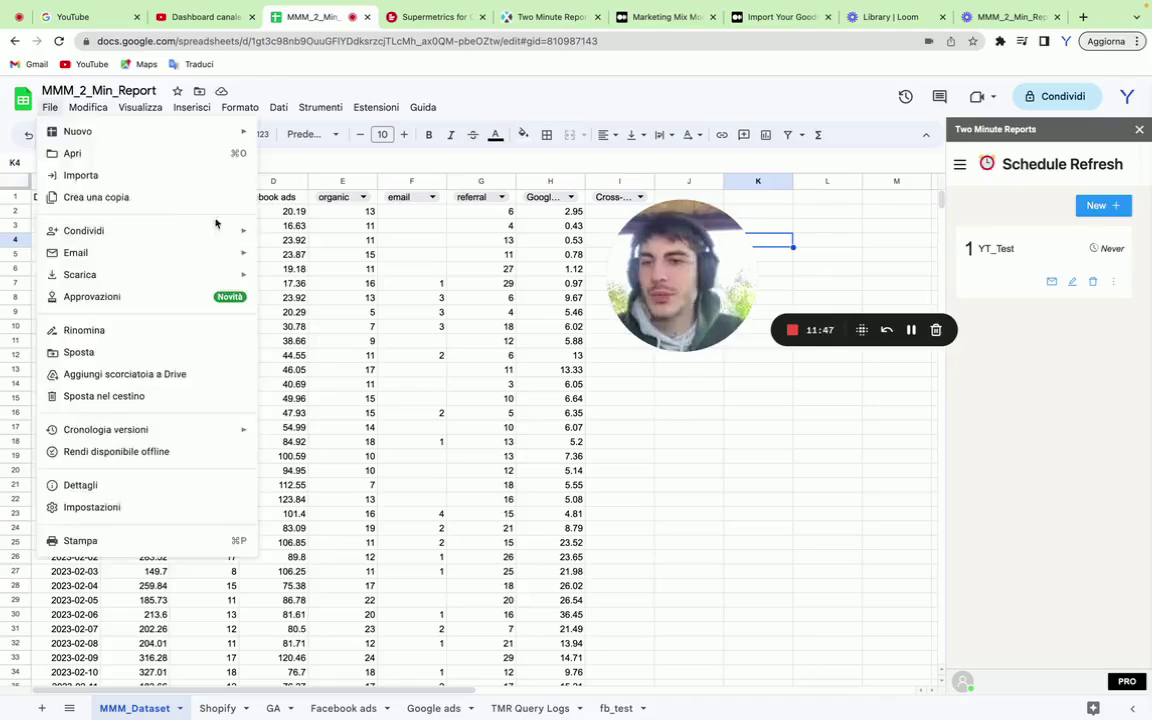
Download the MMM_Dataset sheet as a CSV file and open incrementality.cassandra.app in a new browser tab.
mouse_move(103, 272)
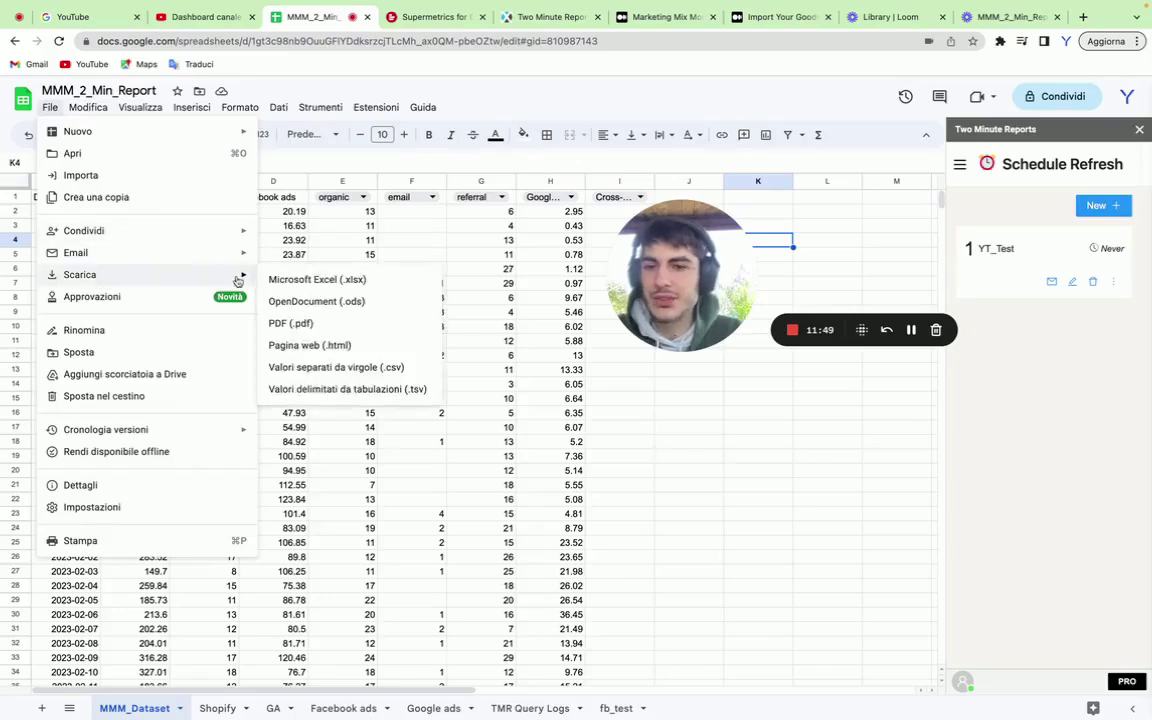
click(313, 368)
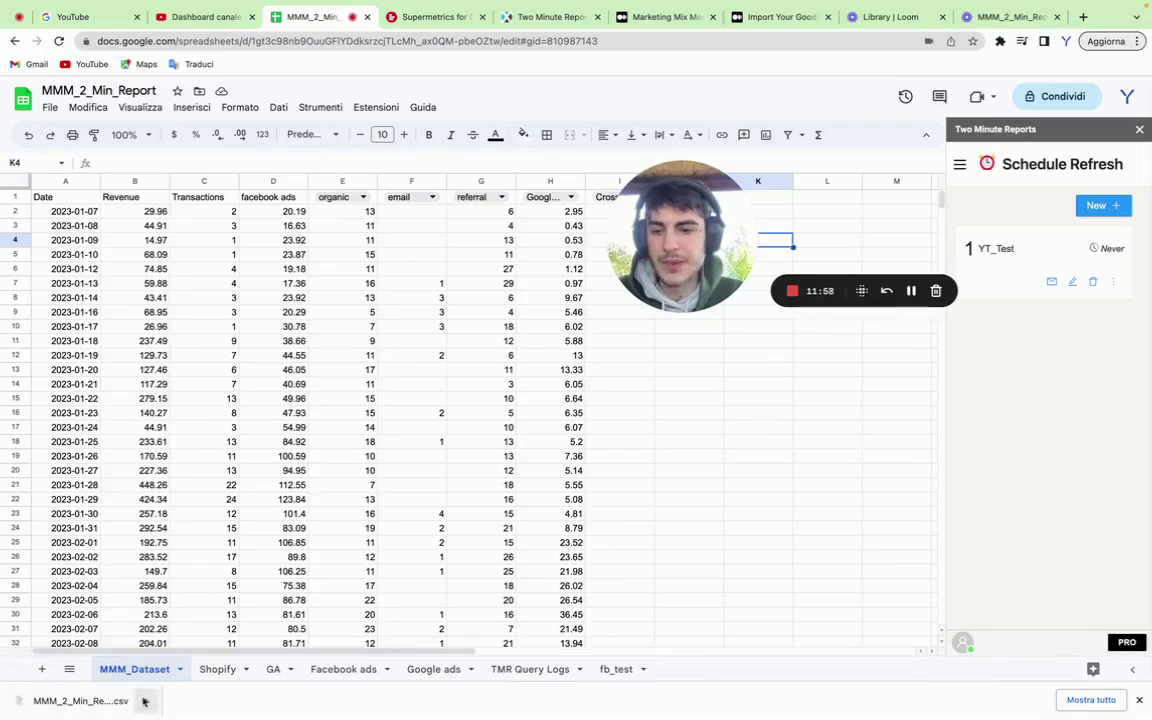
click(1084, 16)
text(inc)
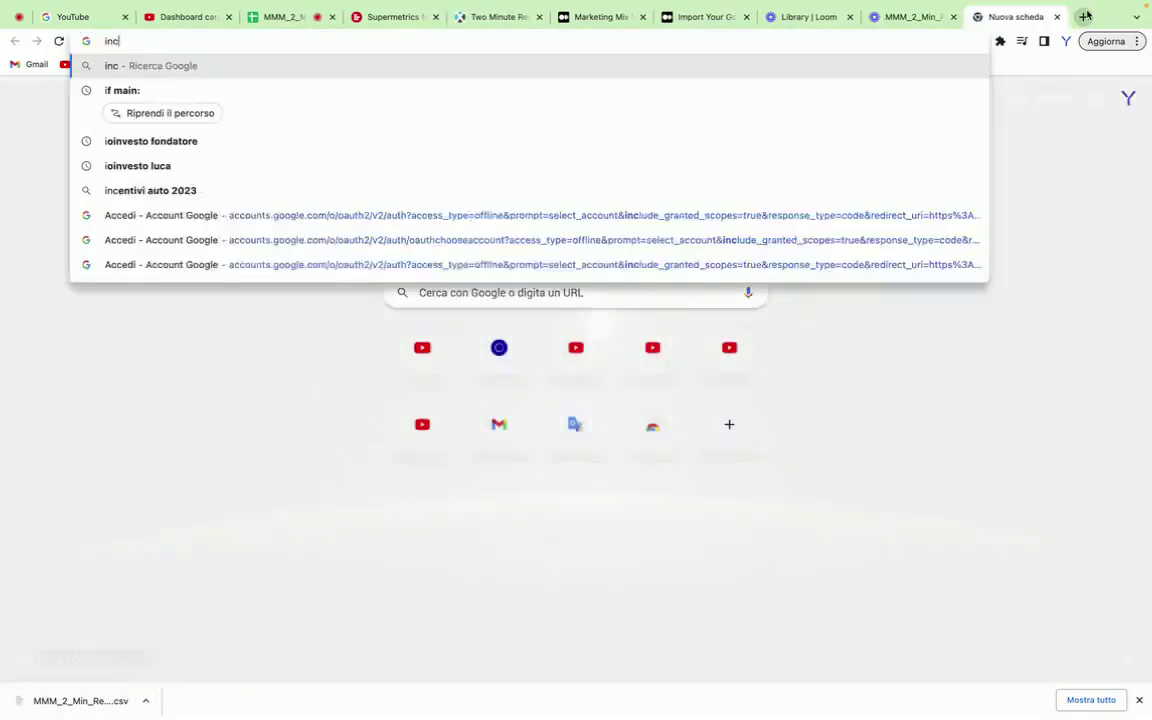
text(rementality.cassandra.app)
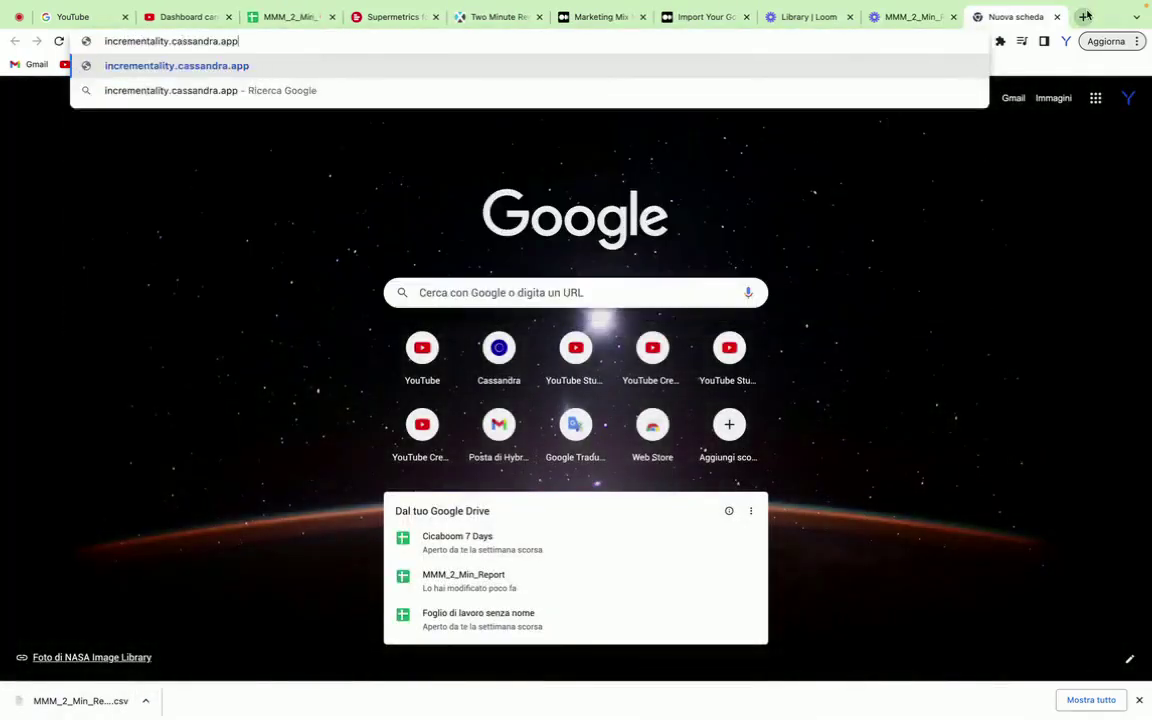
key(Return)
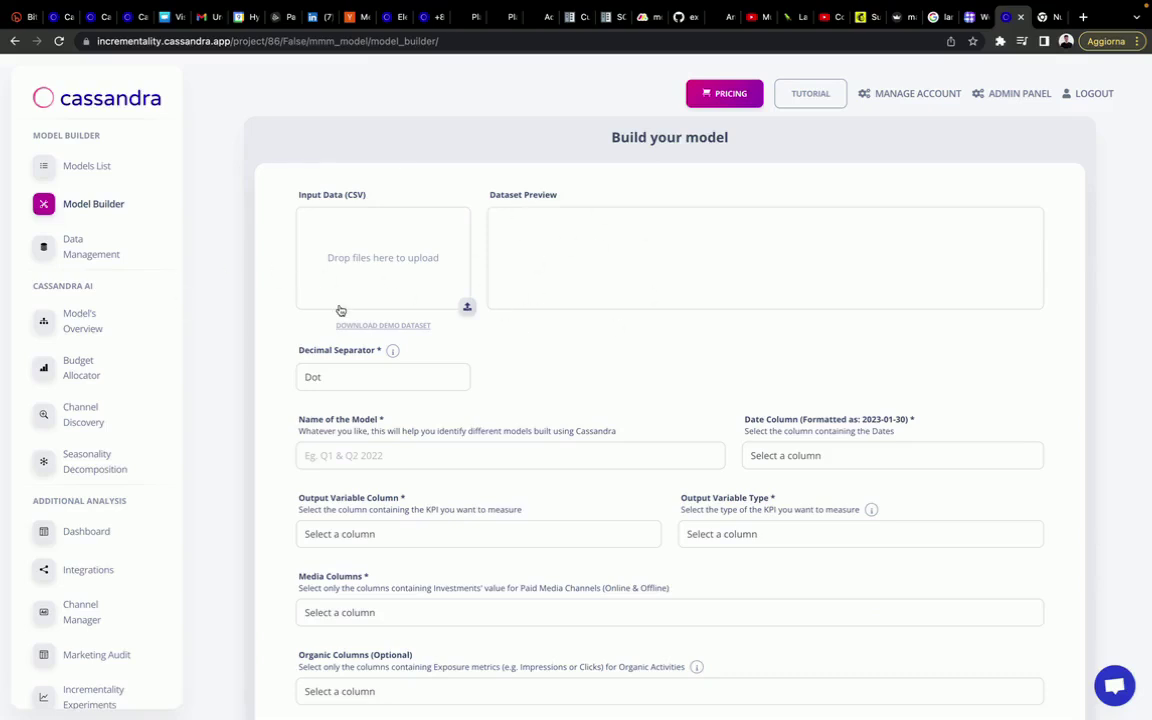
Upload MMM_2_Min_Report - MMM_Dataset (1).csv as the model builder's input data and name the model YT_test.
click(399, 280)
click(500, 282)
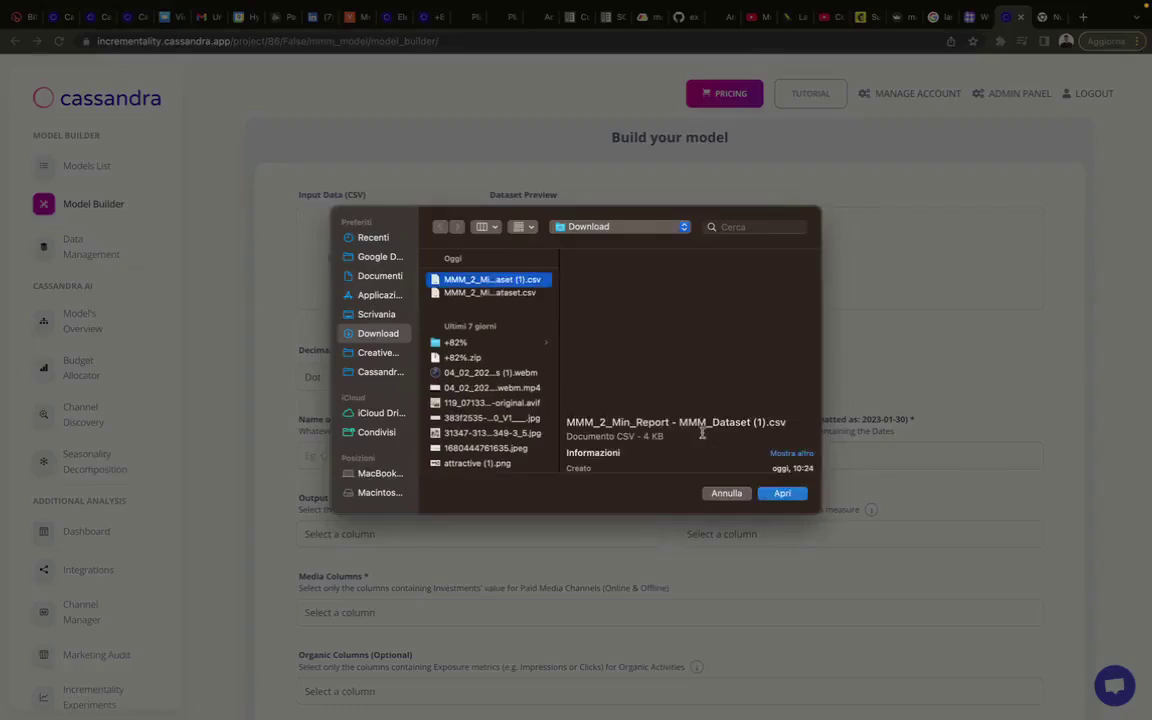
click(781, 494)
scroll(447, 368, down, 2)
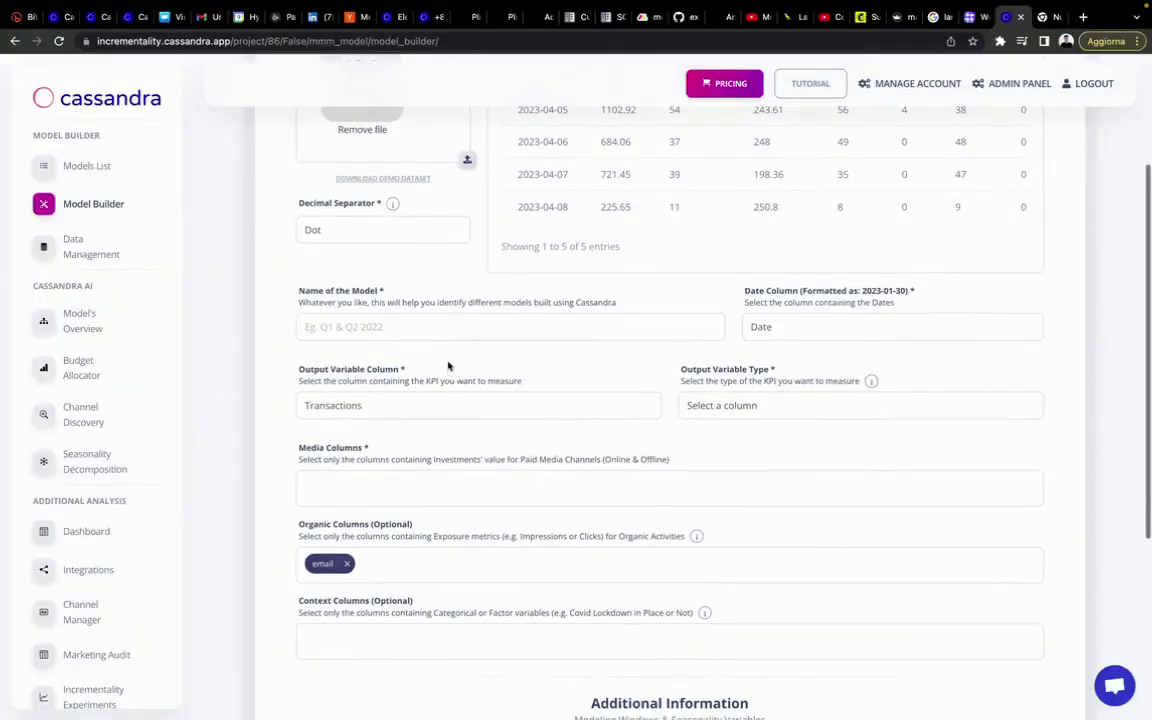
click(414, 329)
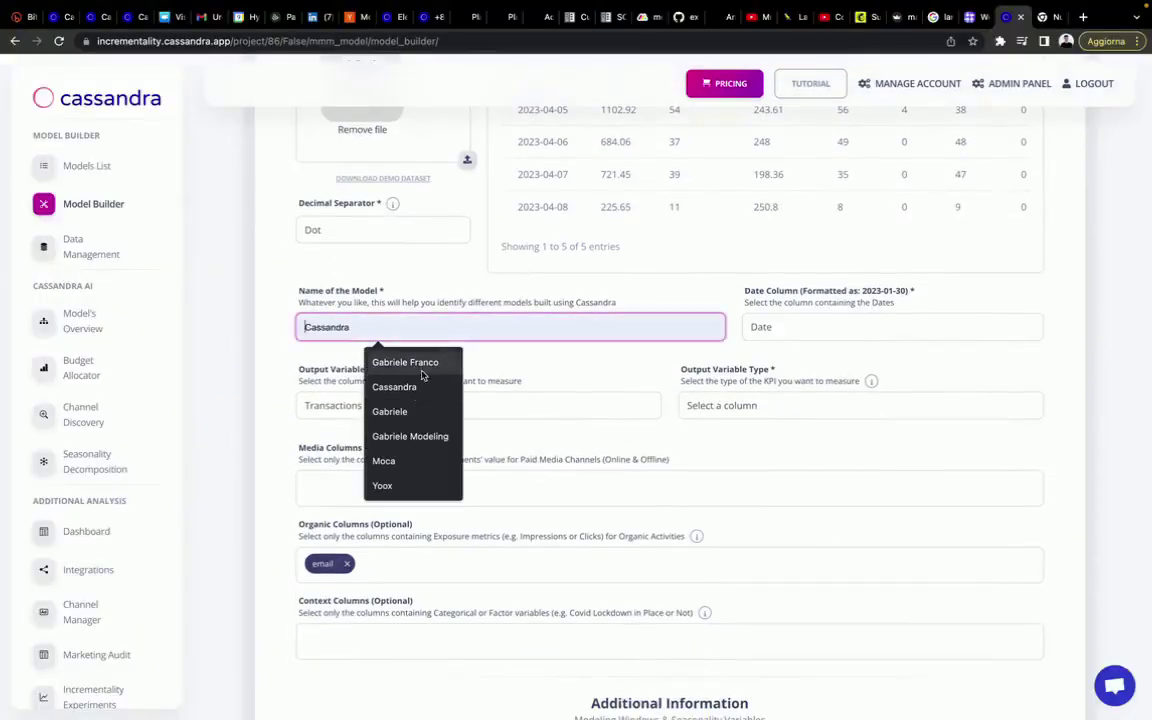
text(YT_test)
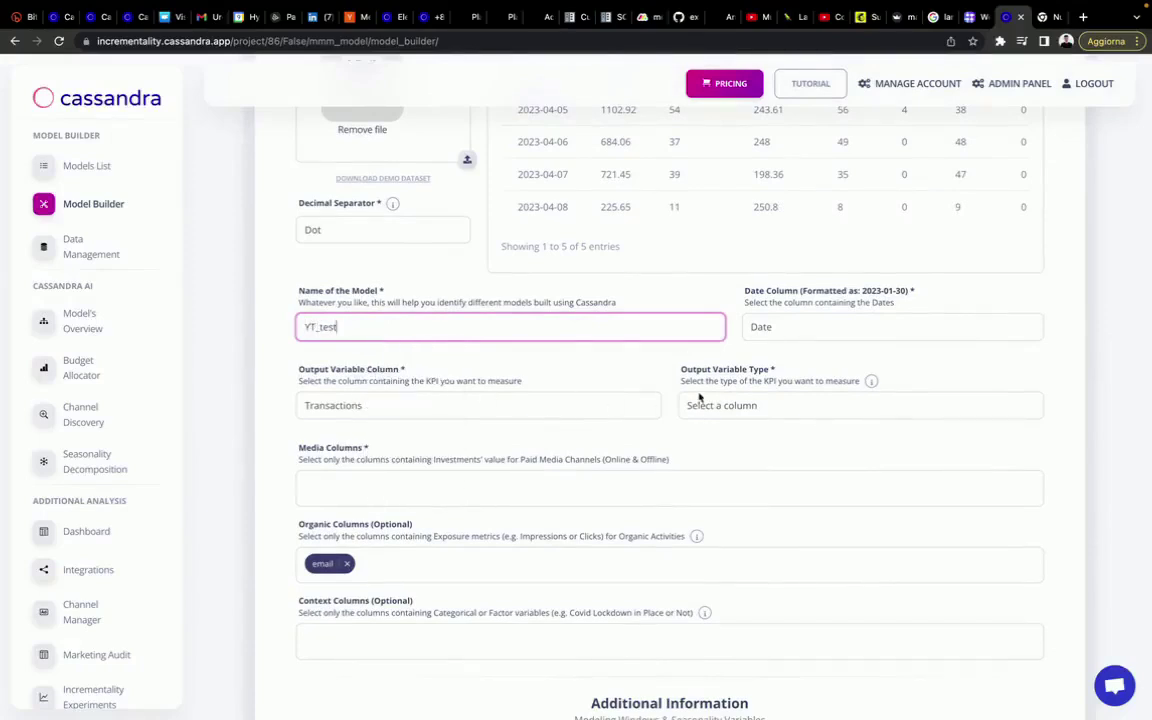
Set the model's media columns to Google search, facebook ads and Cross-network.
click(420, 488)
click(381, 444)
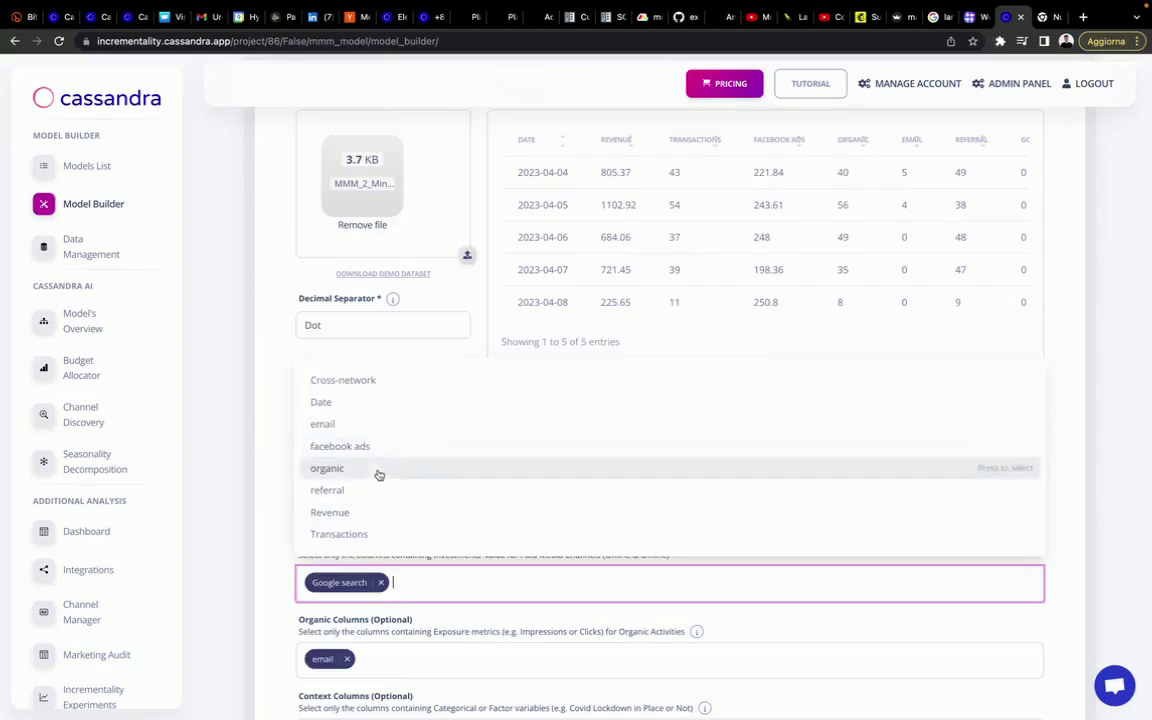
click(384, 452)
click(396, 400)
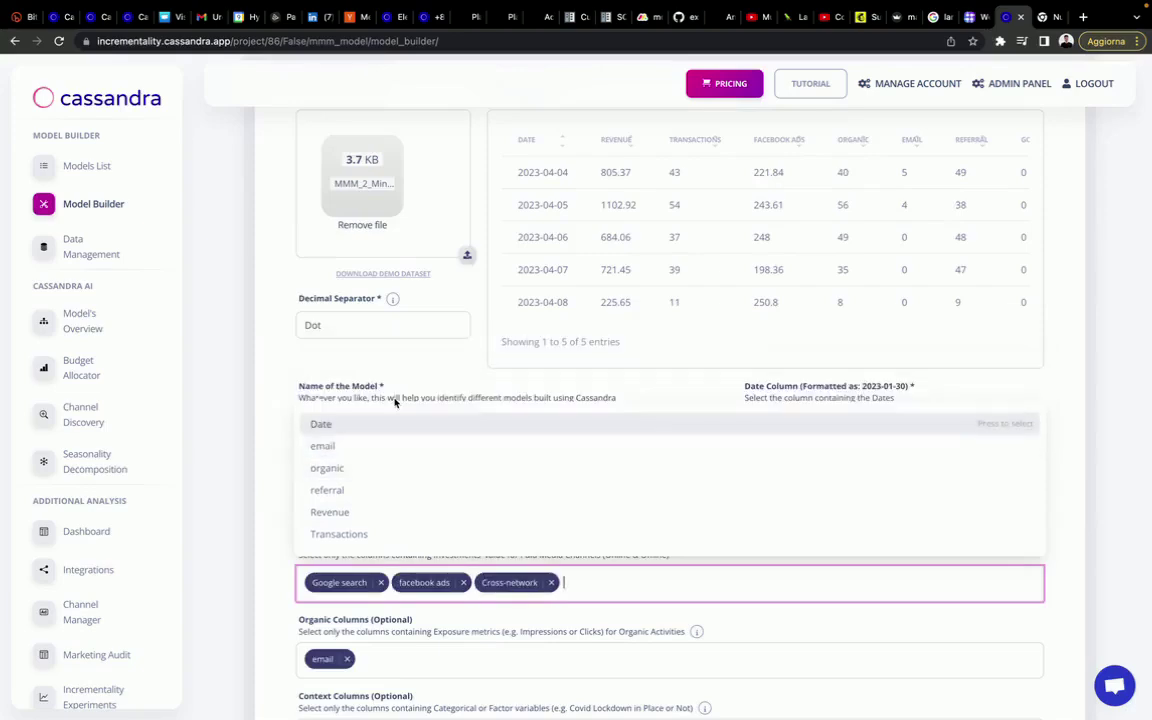
scroll(530, 468, down, 2)
scroll(661, 386, up, 3)
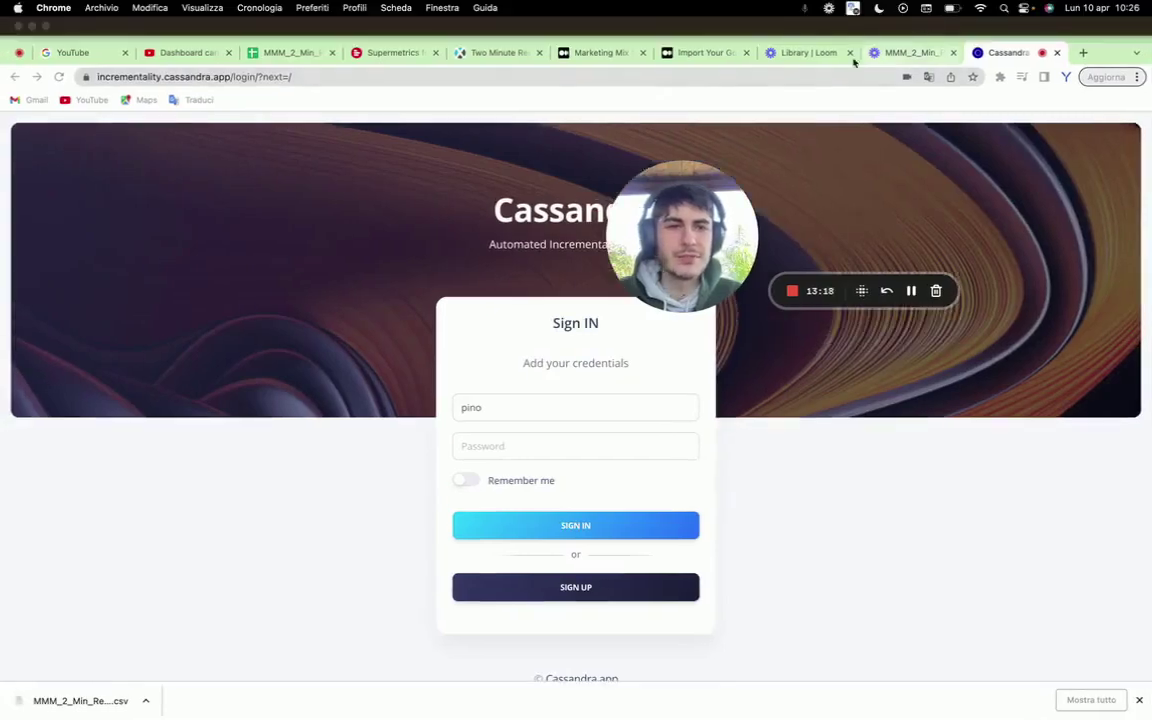
Switch to the MMM_2_Min_Report spreadsheet and examine the filled Cross-network cells against the rest of the dataset's rows.
click(290, 51)
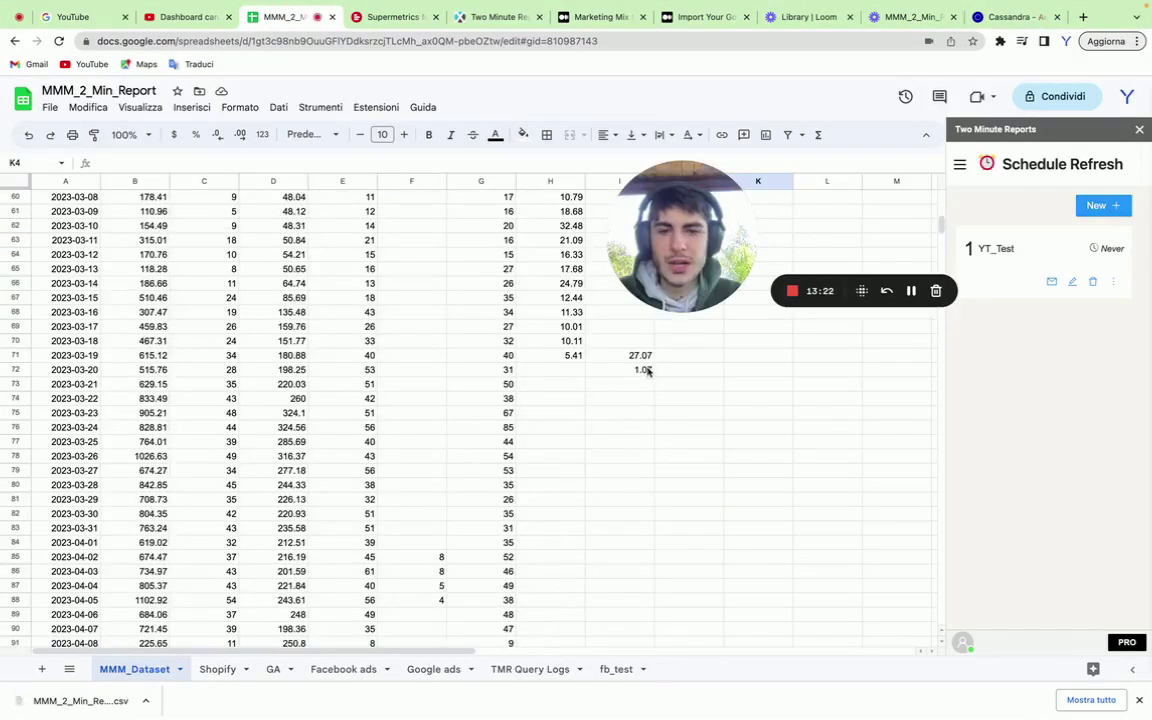
drag(630, 355, 630, 370)
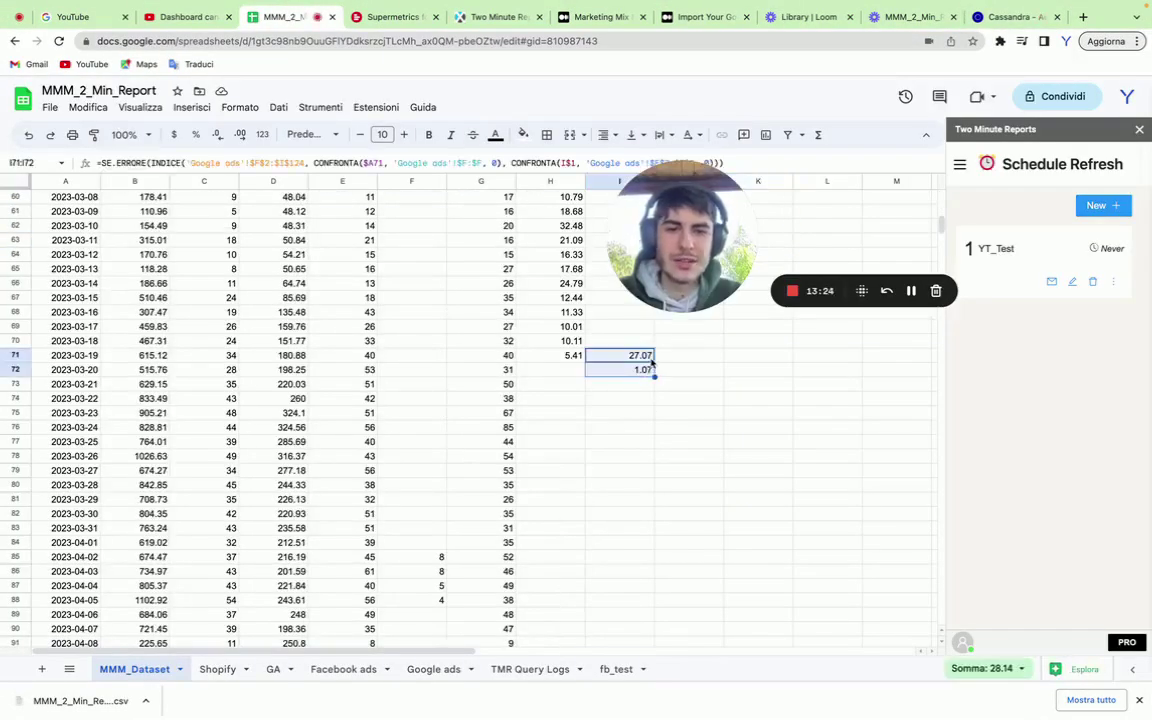
scroll(651, 363, down, 4)
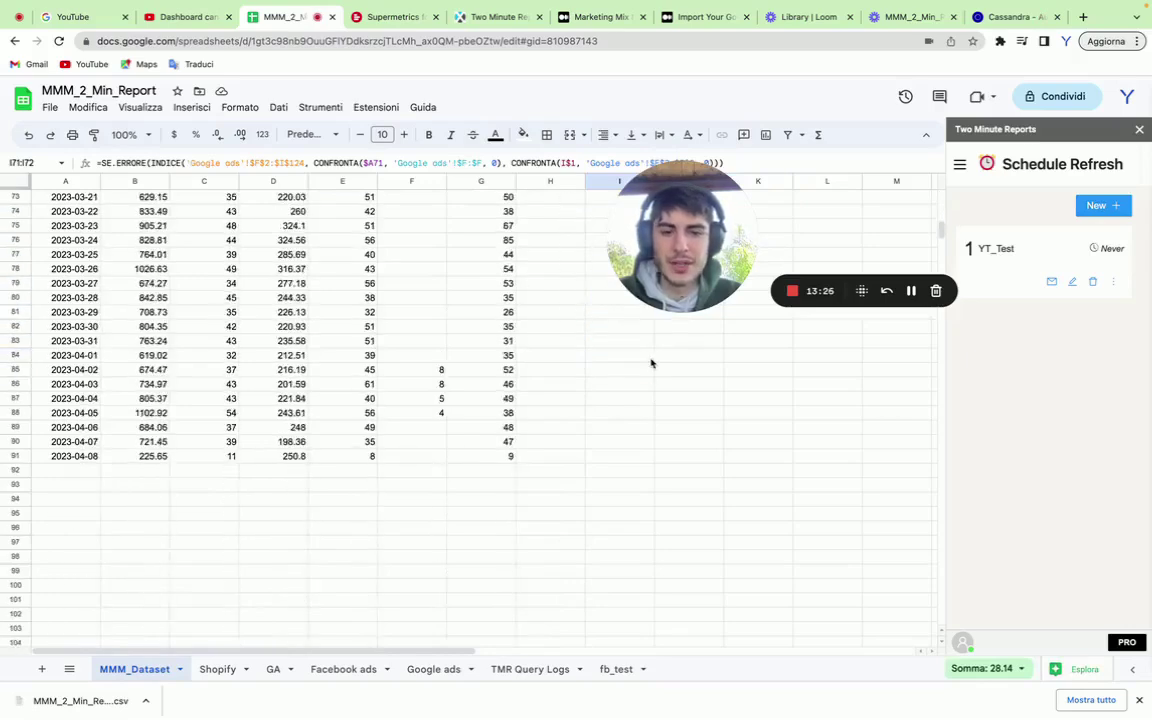
scroll(651, 363, up, 10)
scroll(651, 363, down, 10)
scroll(651, 363, up, 5)
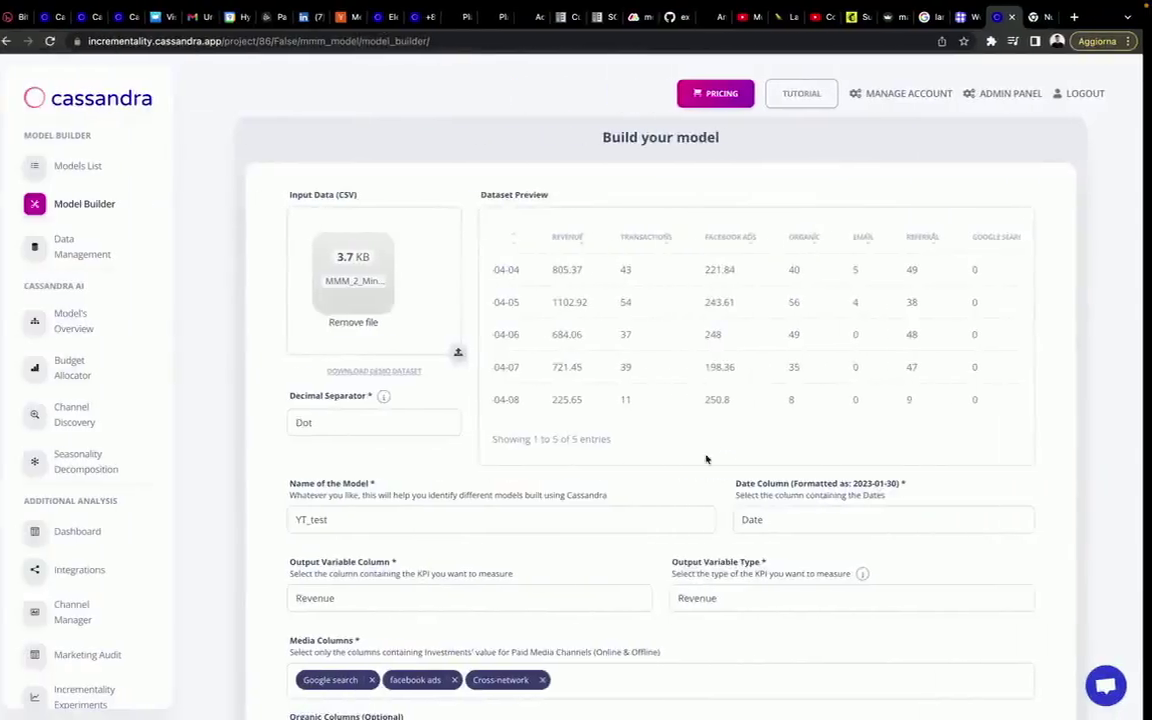
Add organic and referral as the organic columns of the YT_test model in Cassandra.
scroll(558, 571, down, 3)
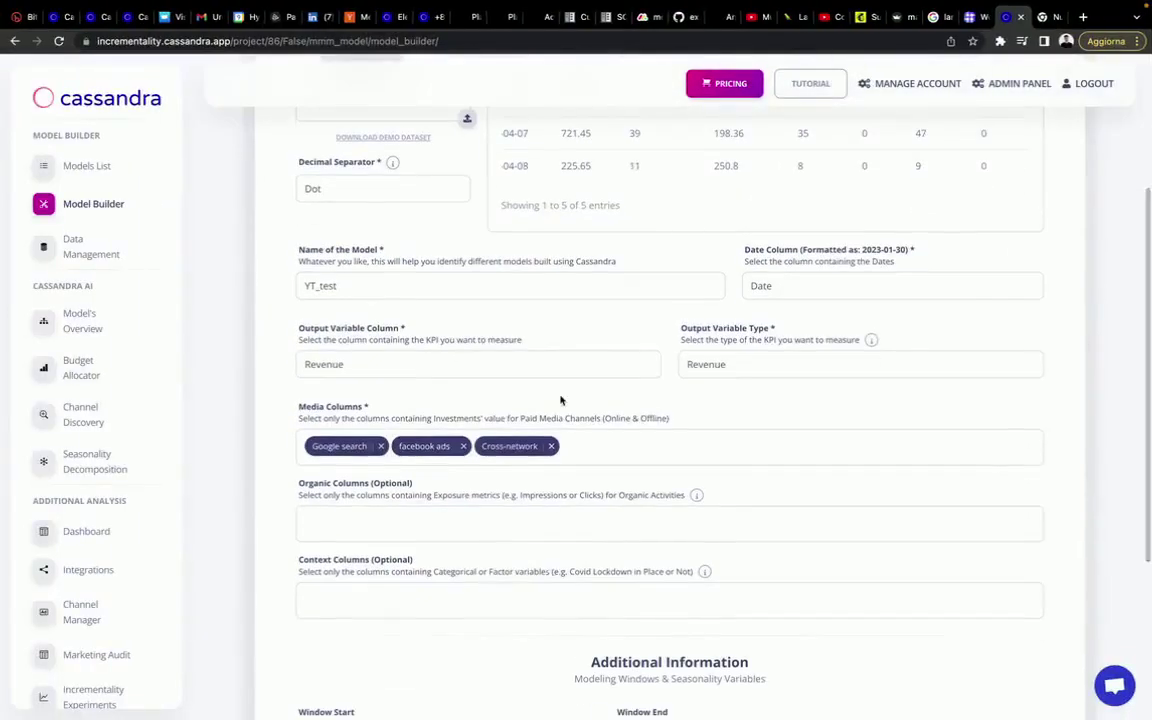
click(467, 555)
click(252, 581)
click(450, 556)
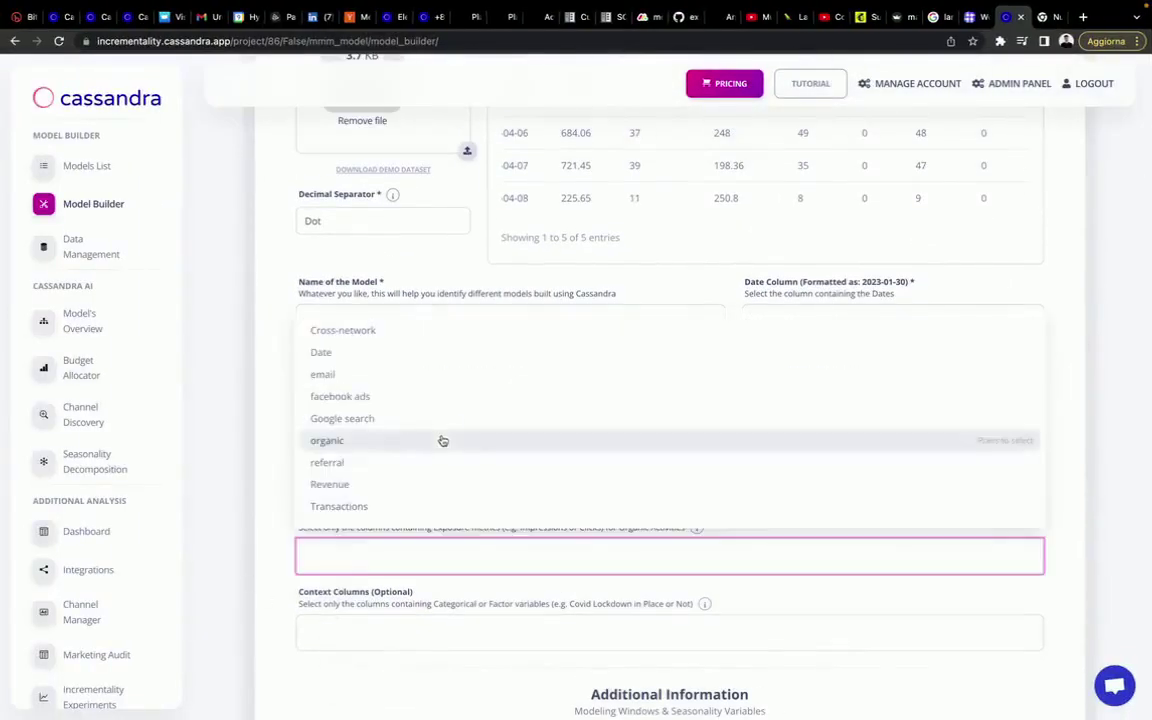
click(446, 448)
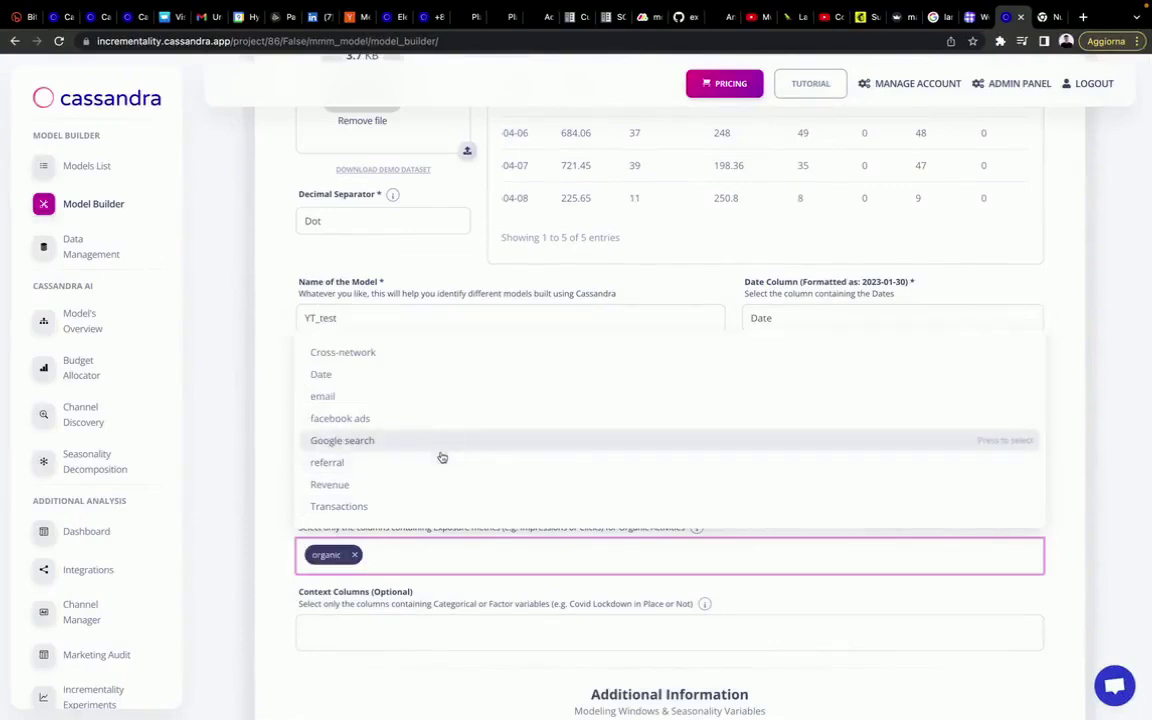
click(441, 461)
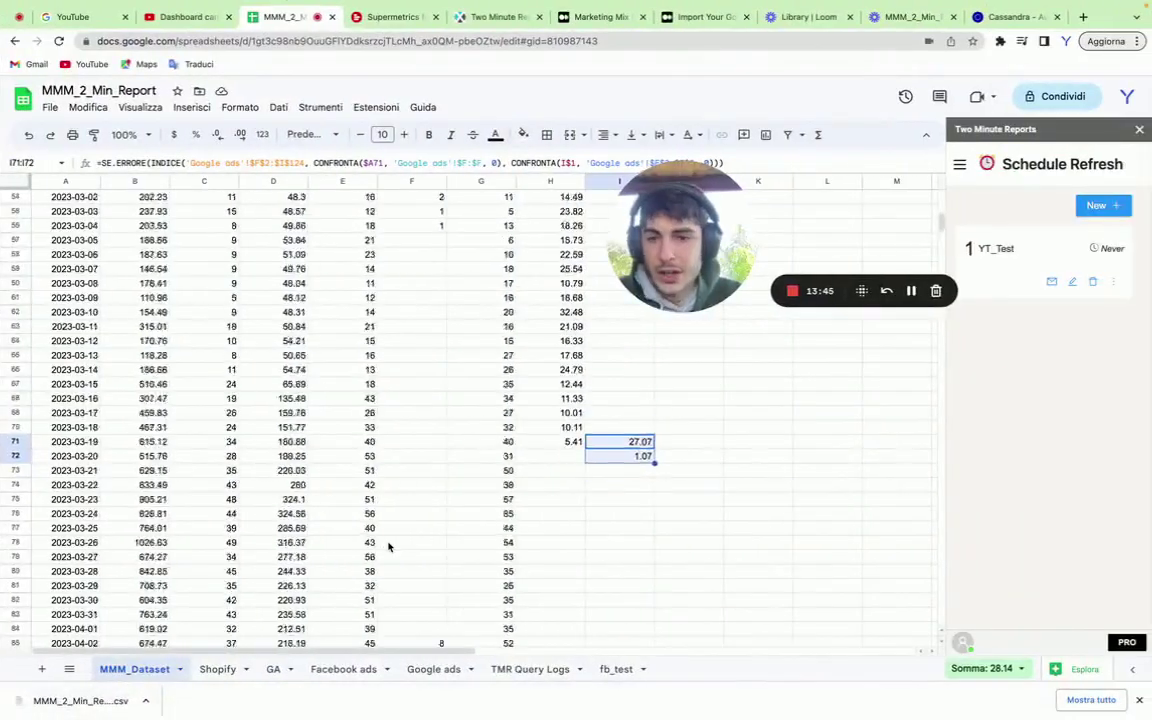
Check the email column from the first to the last row of MMM_Dataset, and view the model form's Additional Information settings.
scroll(388, 546, up, 10)
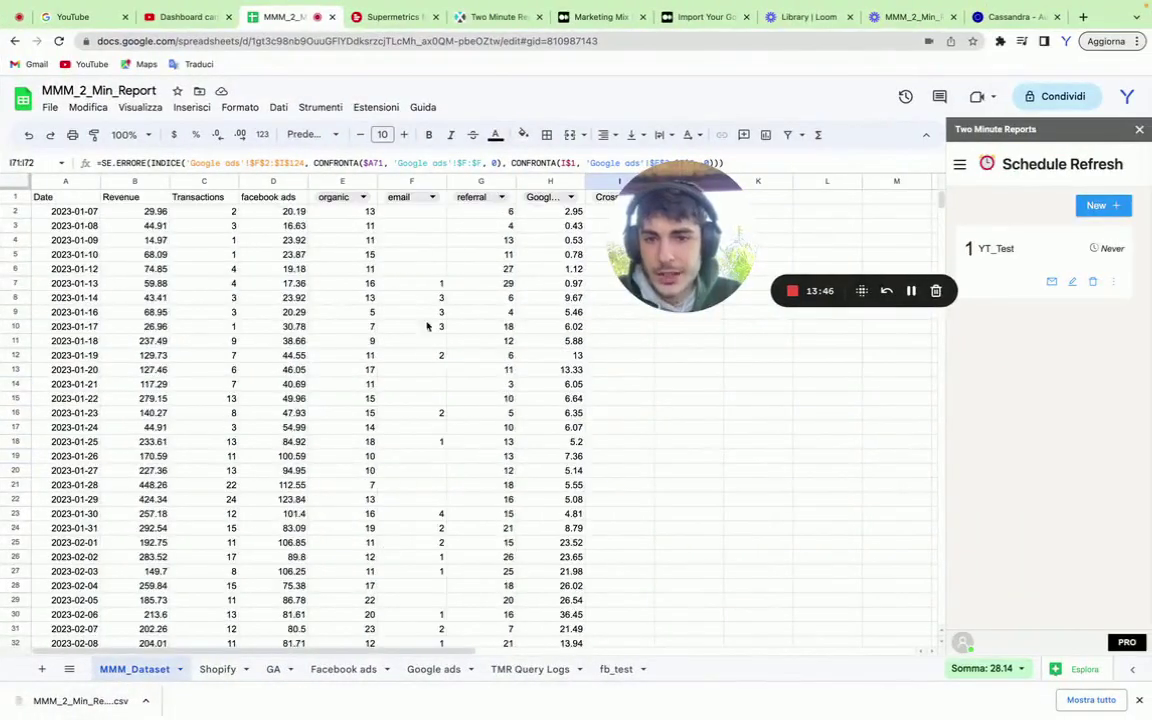
scroll(427, 324, down, 8)
scroll(415, 371, down, 5)
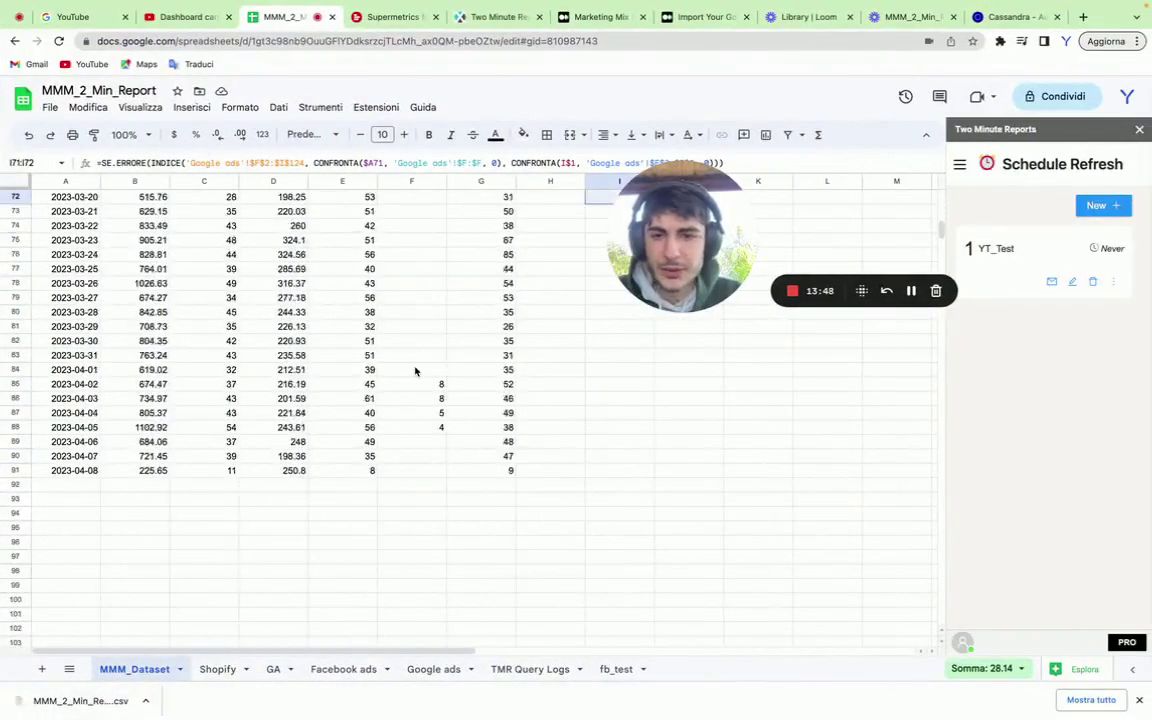
scroll(415, 371, up, 15)
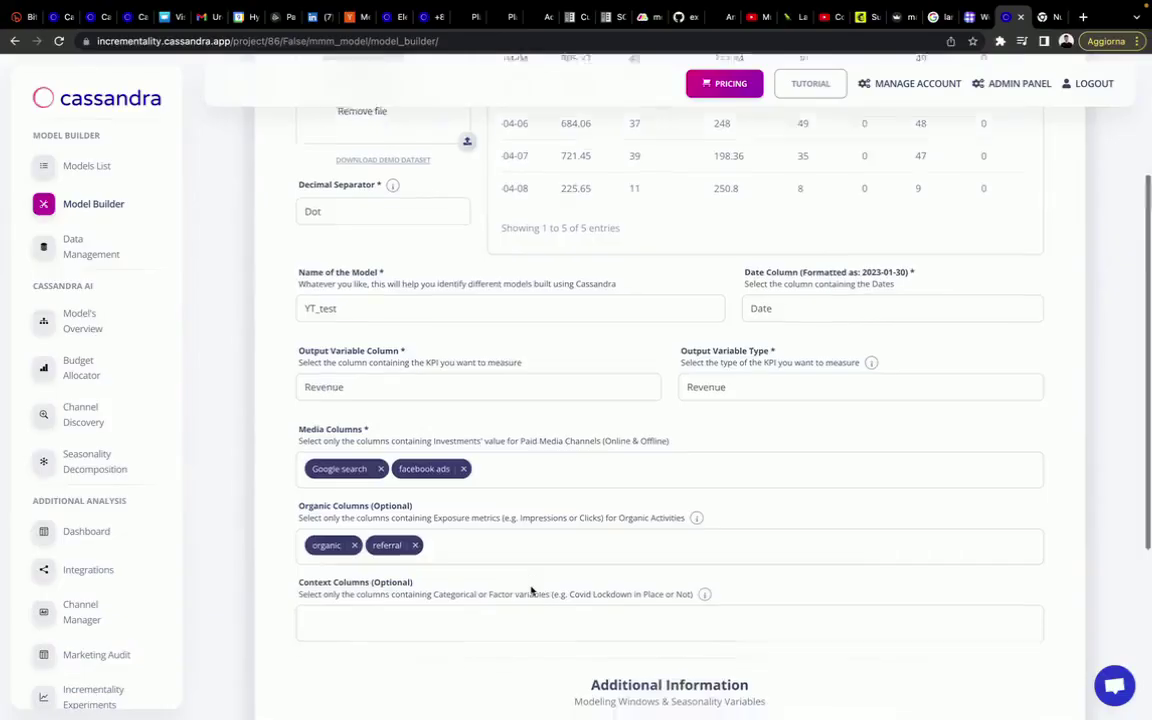
scroll(532, 589, down, 3)
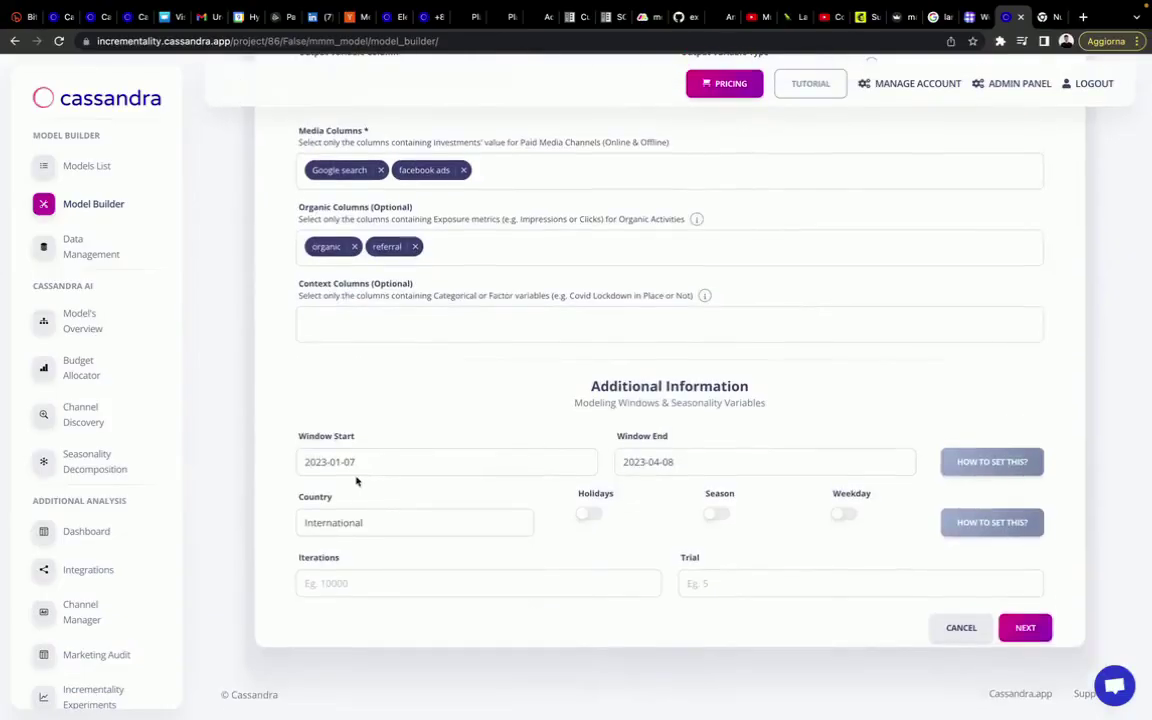
Review the YT_test model configuration, submit it, and confirm the input summary as correct.
scroll(717, 436, up, 5)
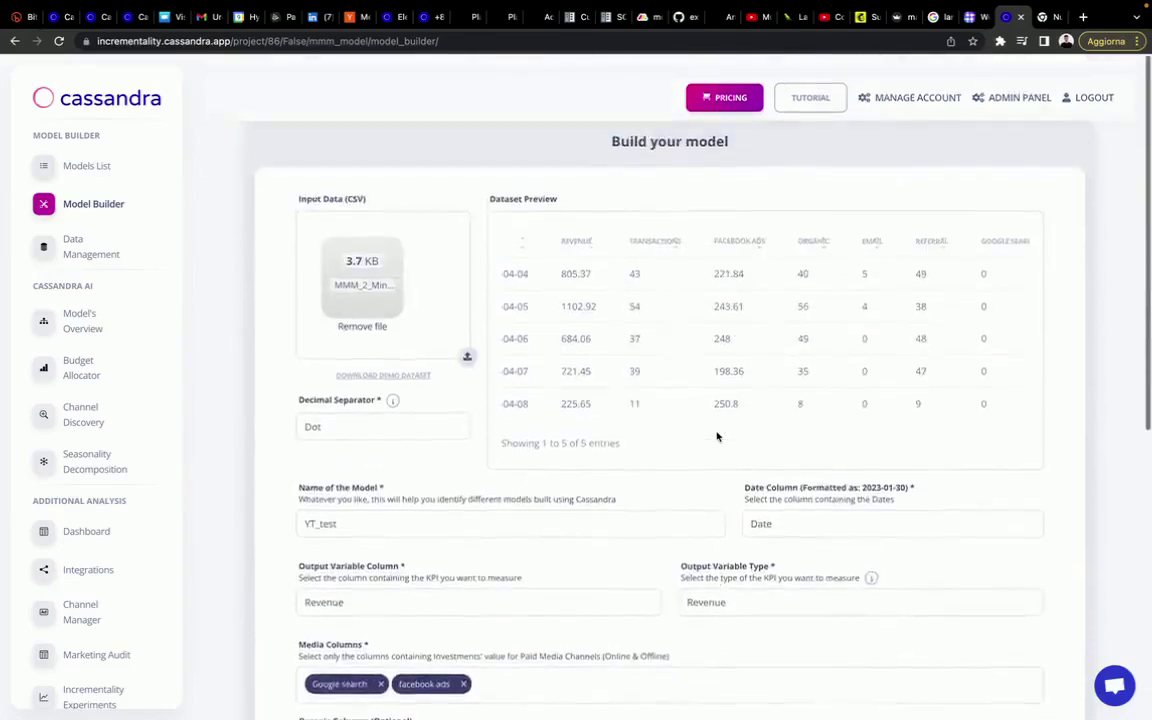
scroll(717, 436, down, 5)
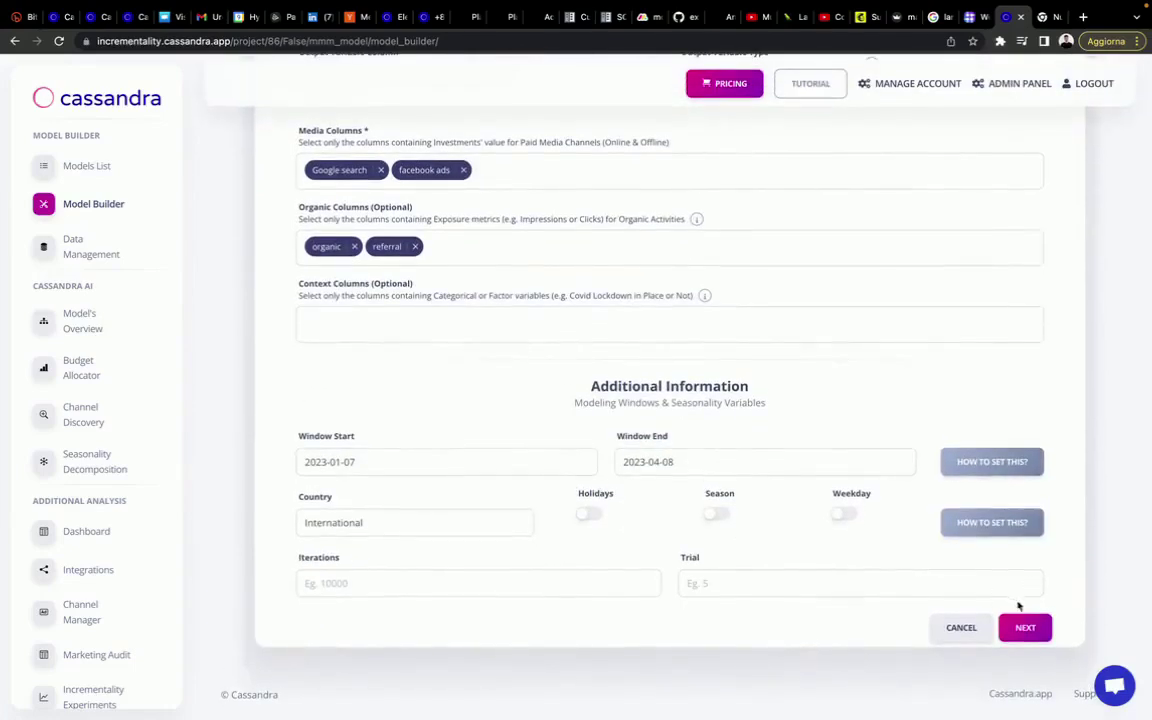
click(1017, 627)
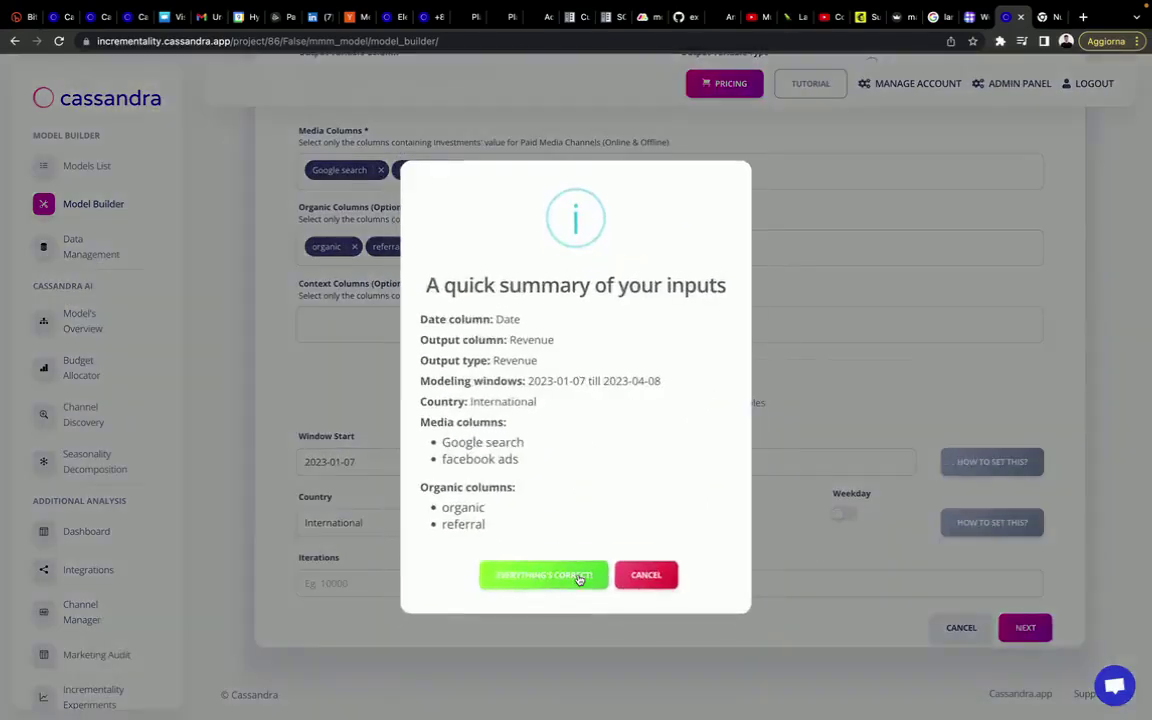
click(581, 576)
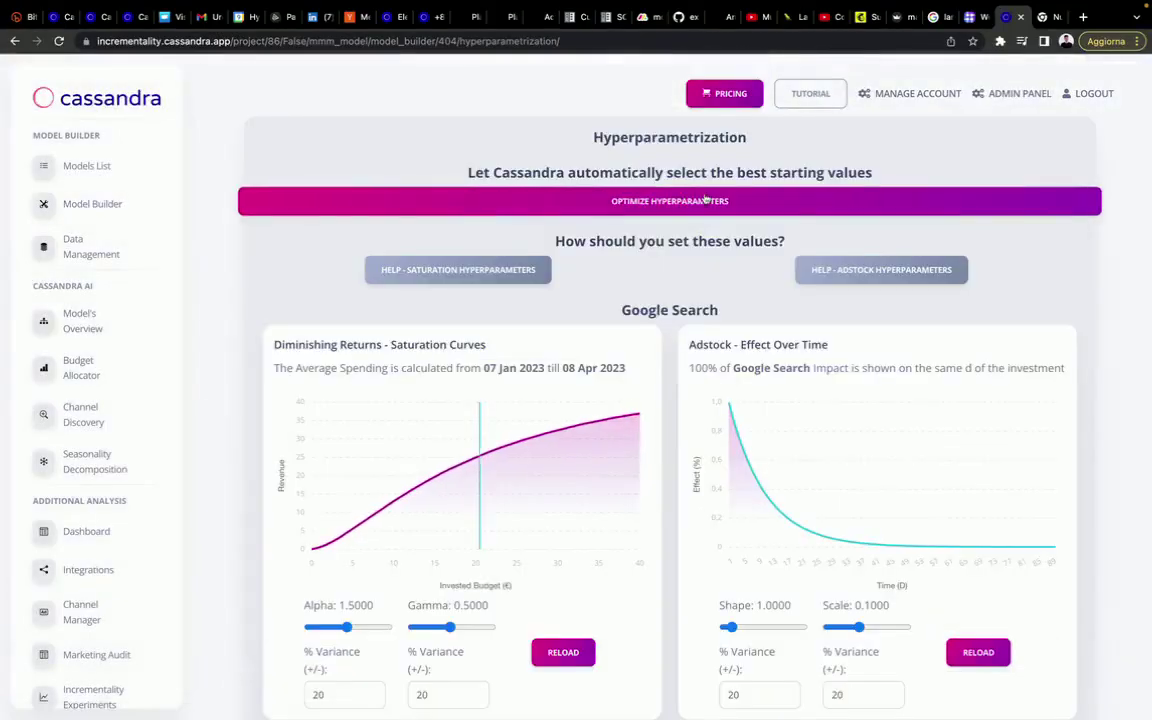
Optimize all hyperparameters automatically, and set Google Search's saturation curve to Alpha 1.5 and Gamma 0.65, reloading its chart.
click(704, 198)
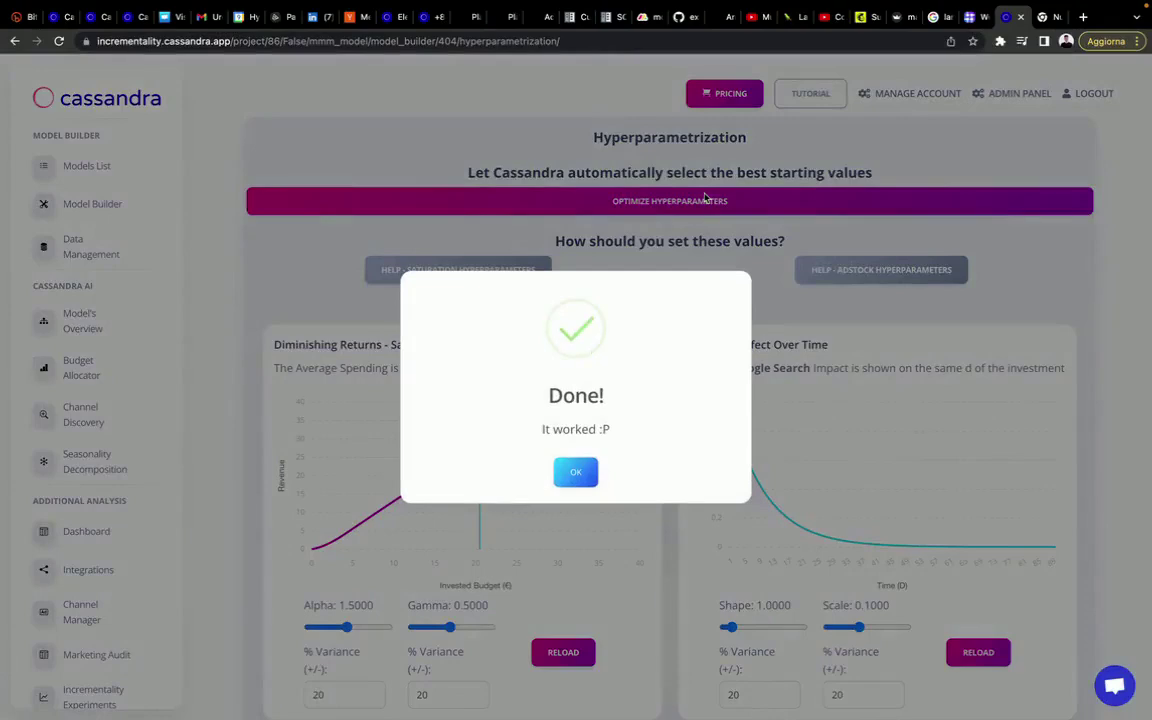
click(576, 469)
scroll(684, 442, down, 3)
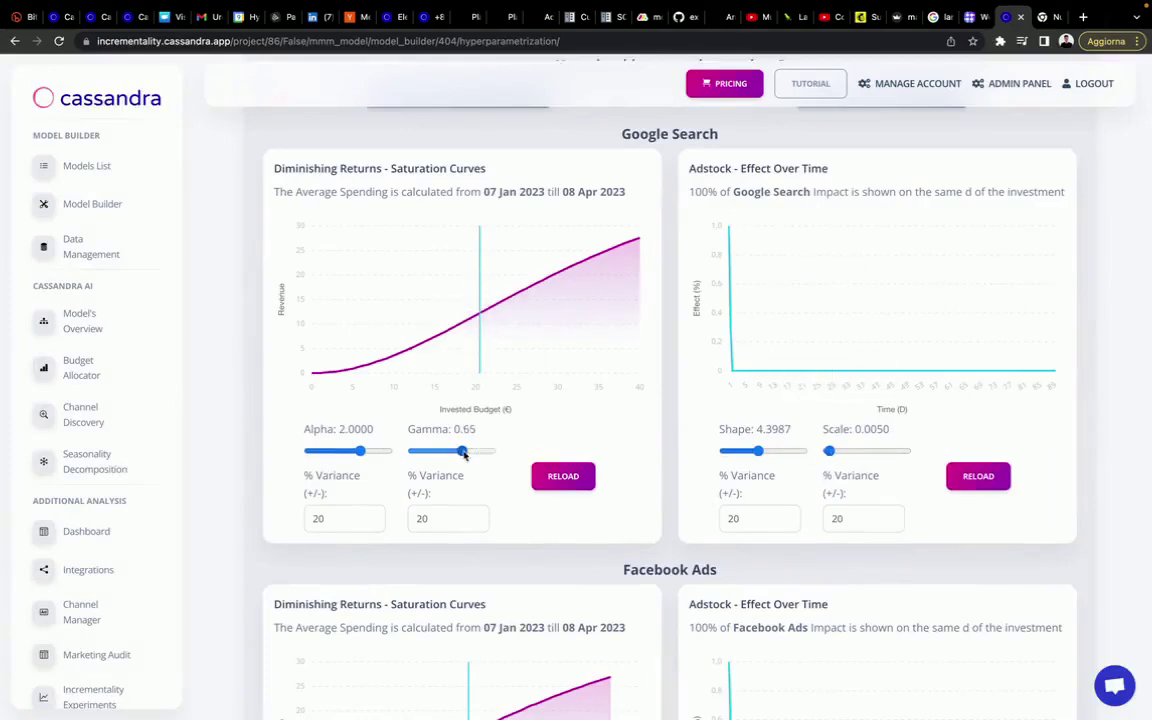
click(536, 479)
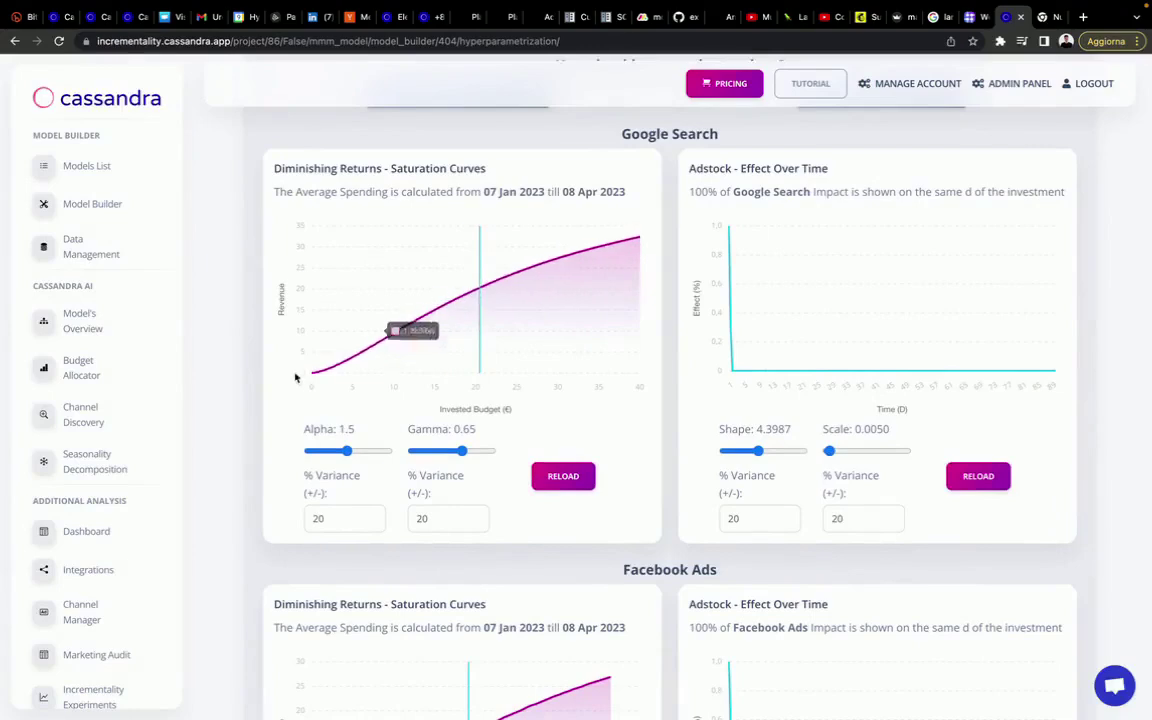
Set the Facebook Ads adstock Scale to 0.026 and reload its effect-over-time chart.
scroll(480, 548, down, 3)
scroll(481, 551, down, 1)
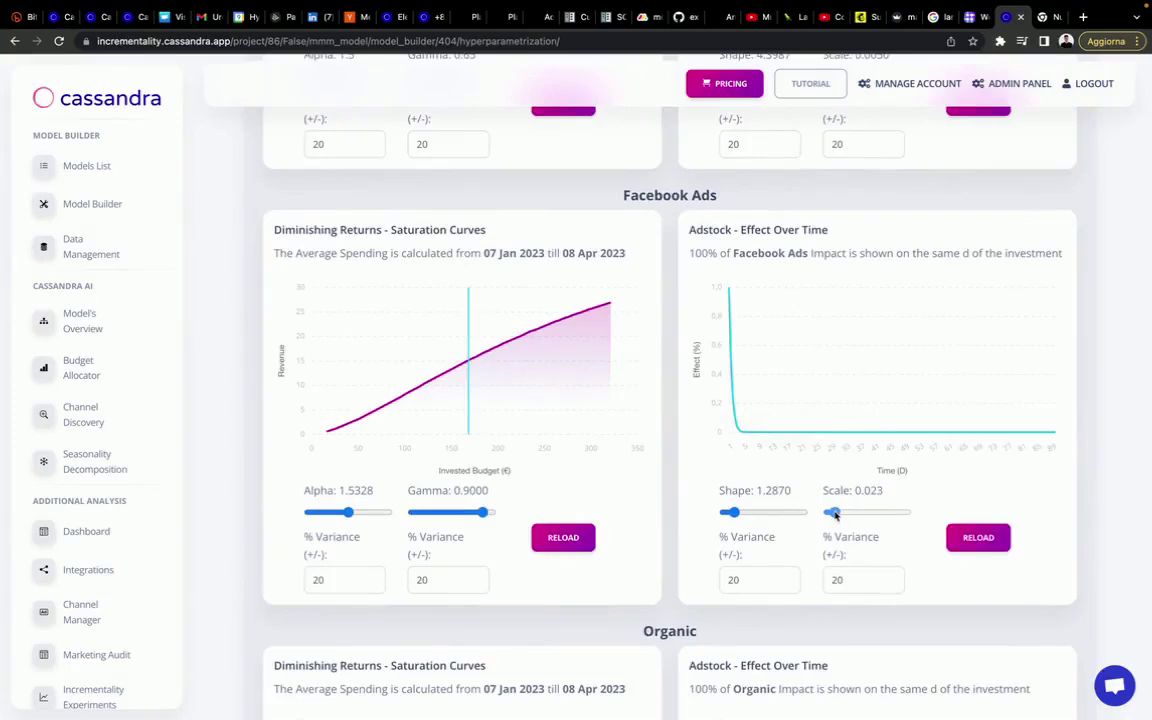
drag(835, 513, 838, 515)
click(960, 538)
scroll(666, 490, down, 1)
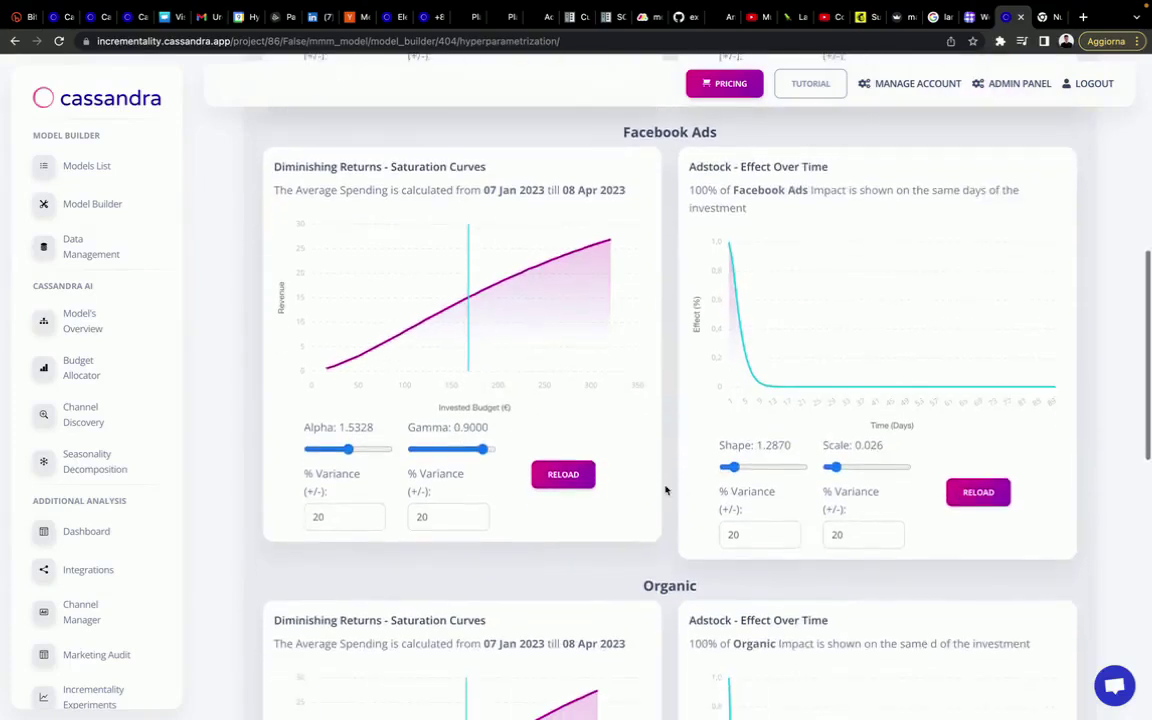
Examine the saturation and adstock curves of Google Search, Facebook Ads, Organic and Referral.
scroll(666, 490, down, 8)
scroll(735, 136, up, 2)
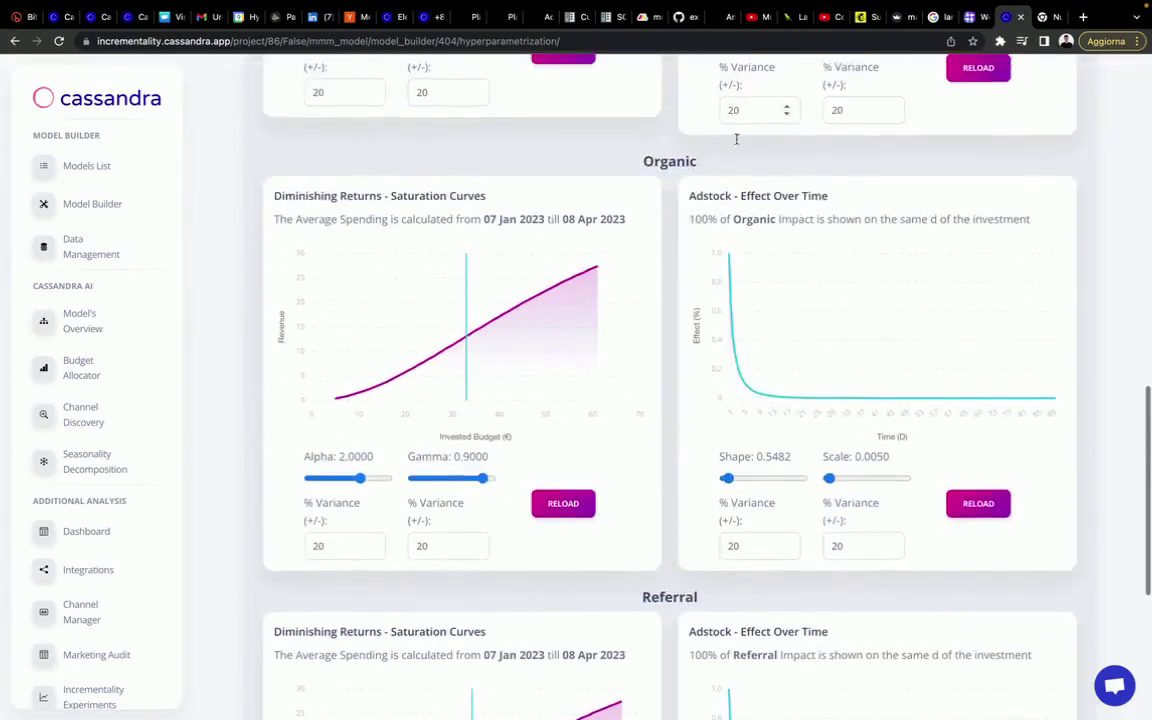
scroll(797, 411, down, 4)
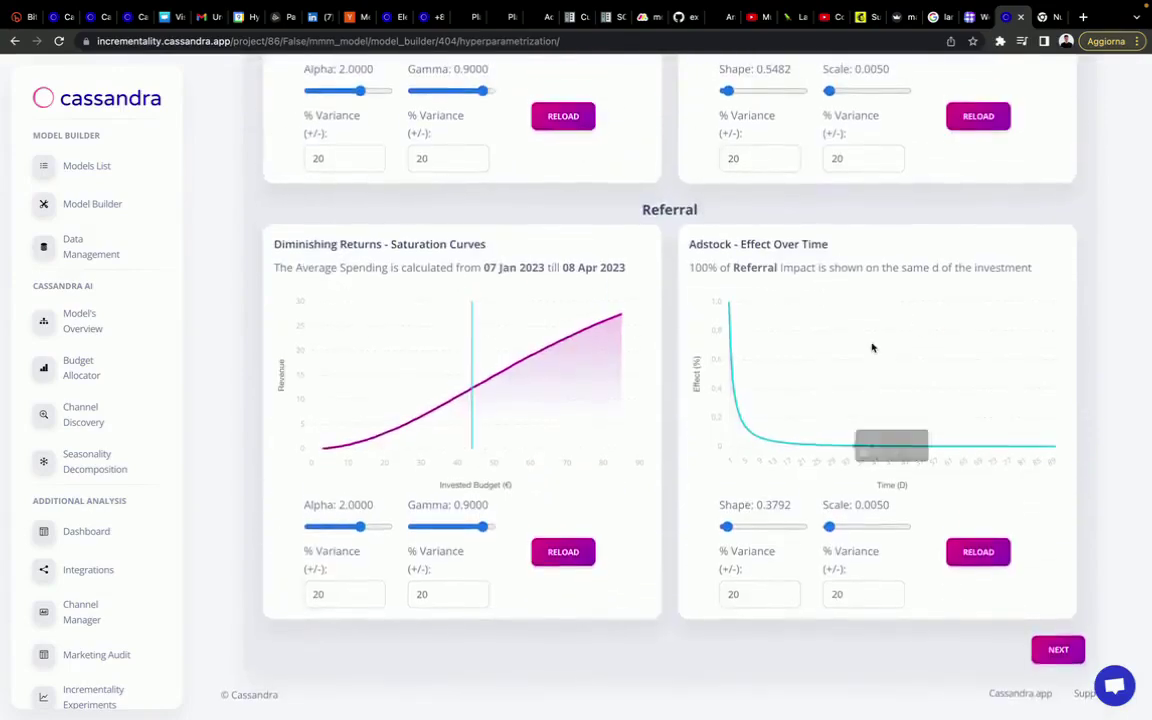
scroll(872, 380, up, 7)
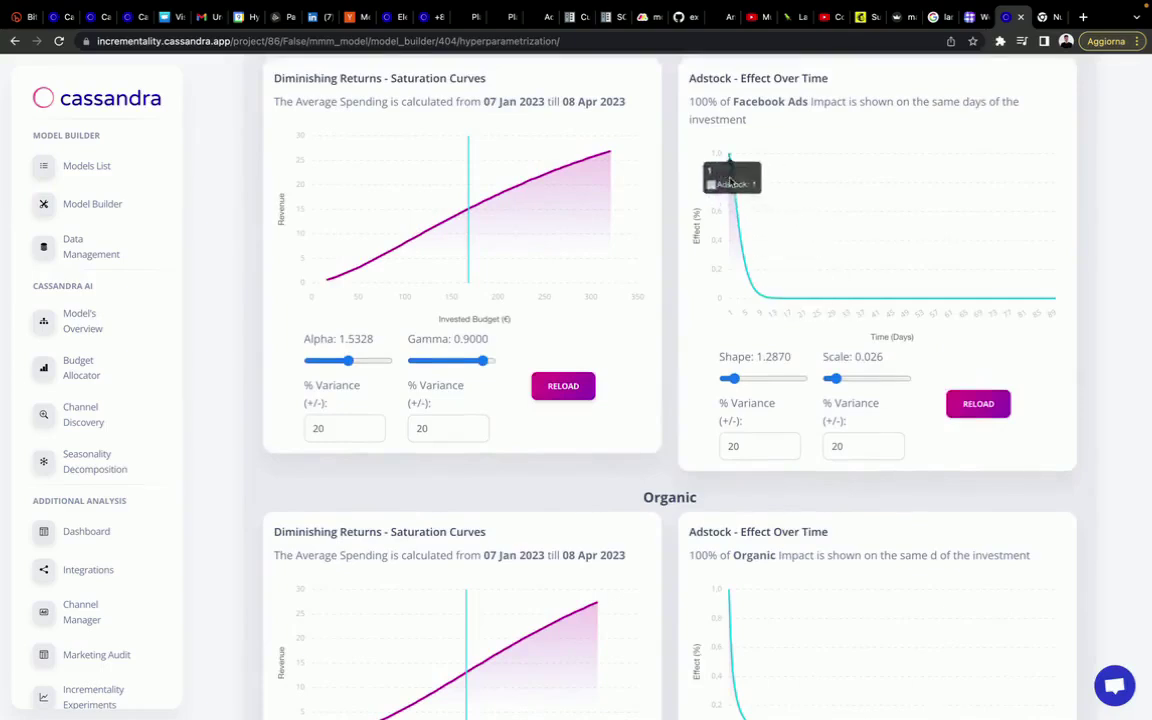
scroll(870, 292, up, 1)
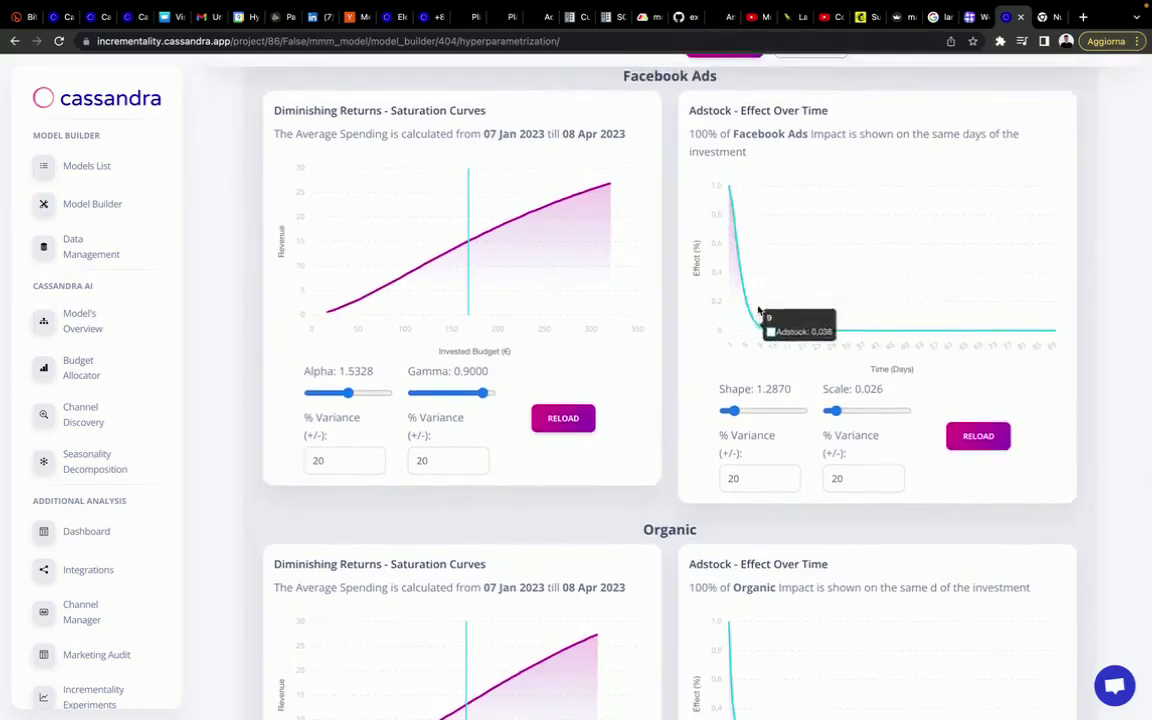
scroll(638, 103, up, 6)
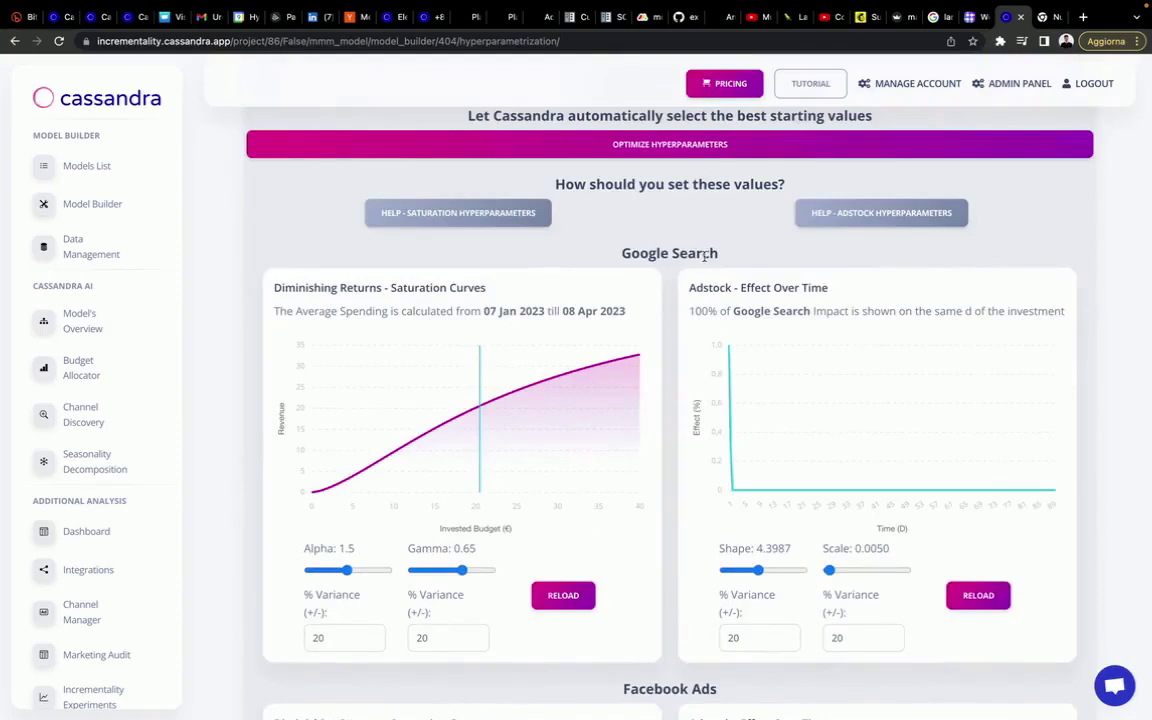
scroll(705, 256, down, 8)
scroll(706, 258, up, 2)
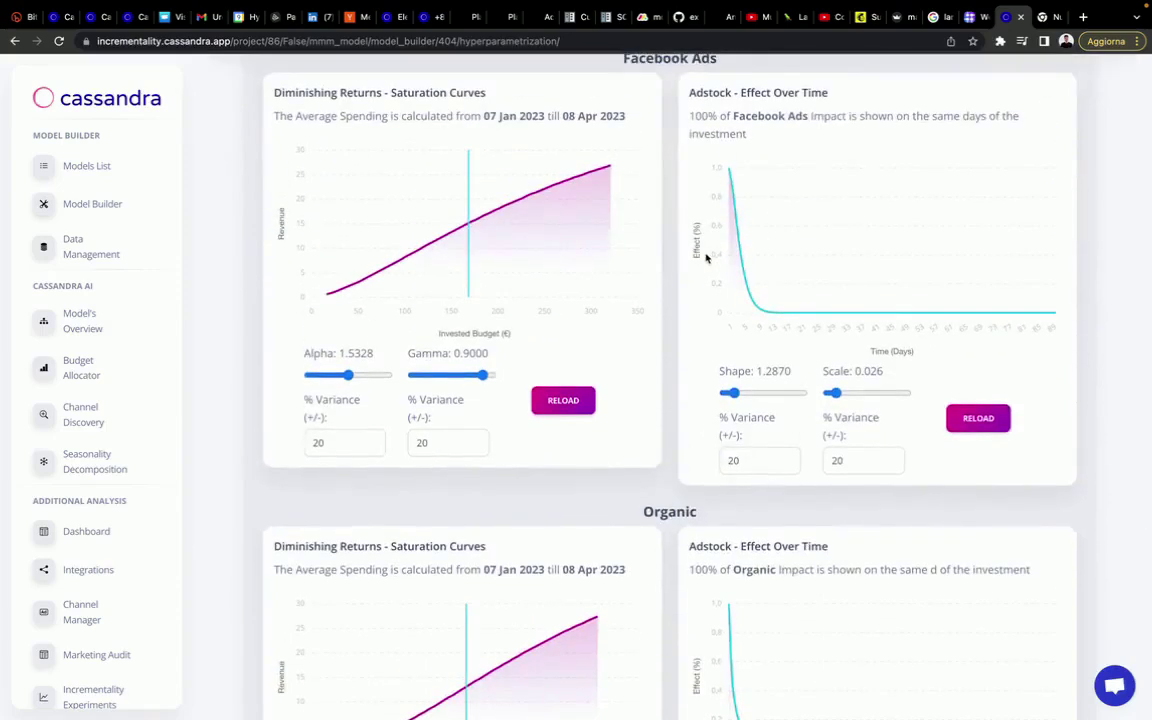
scroll(705, 258, down, 5)
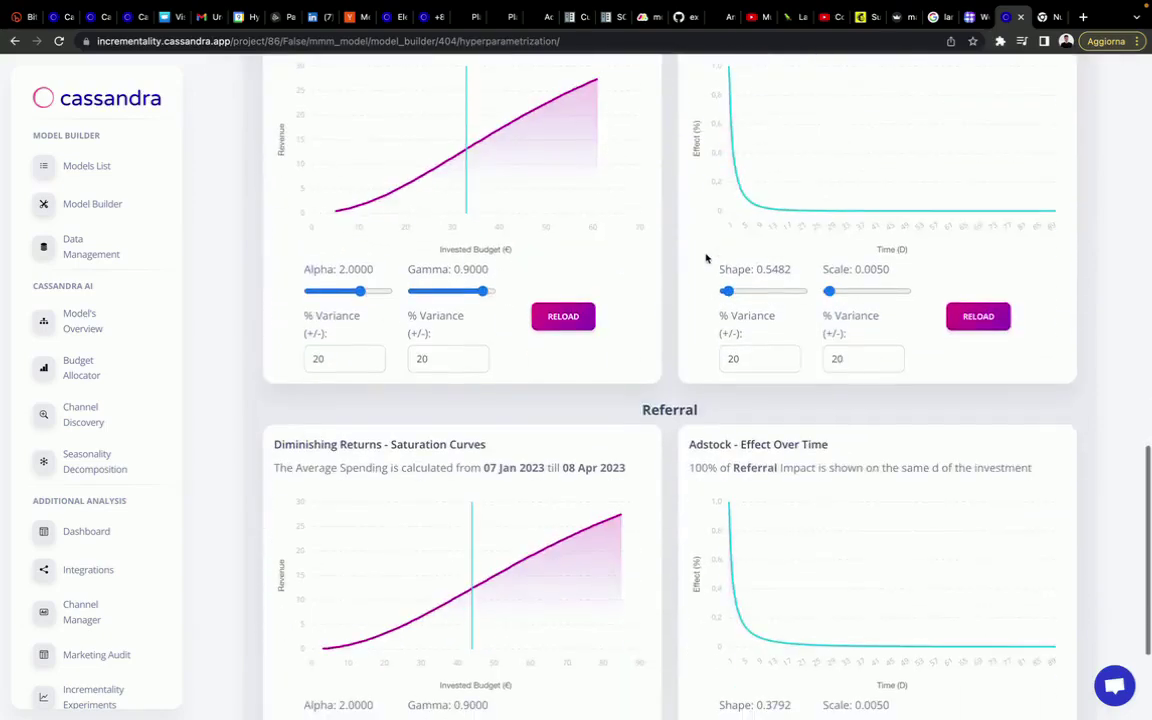
scroll(706, 258, down, 1)
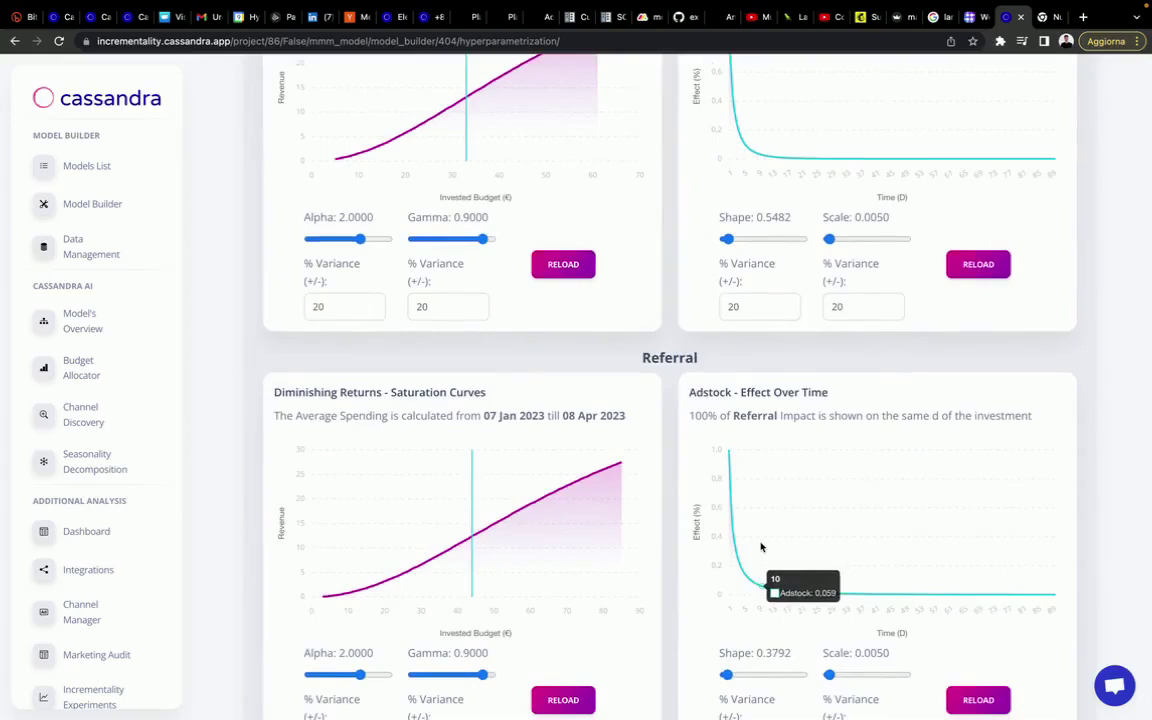
Submit the YT_test hyperparameters and continue to the models list.
scroll(760, 547, down, 3)
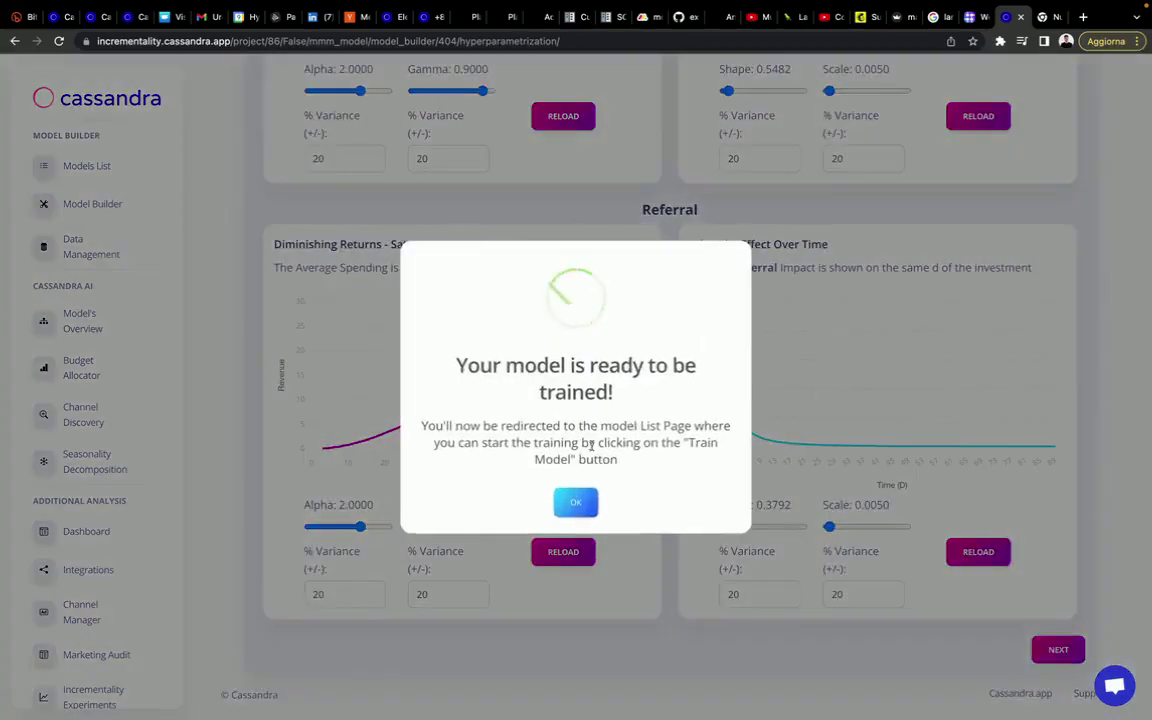
click(578, 499)
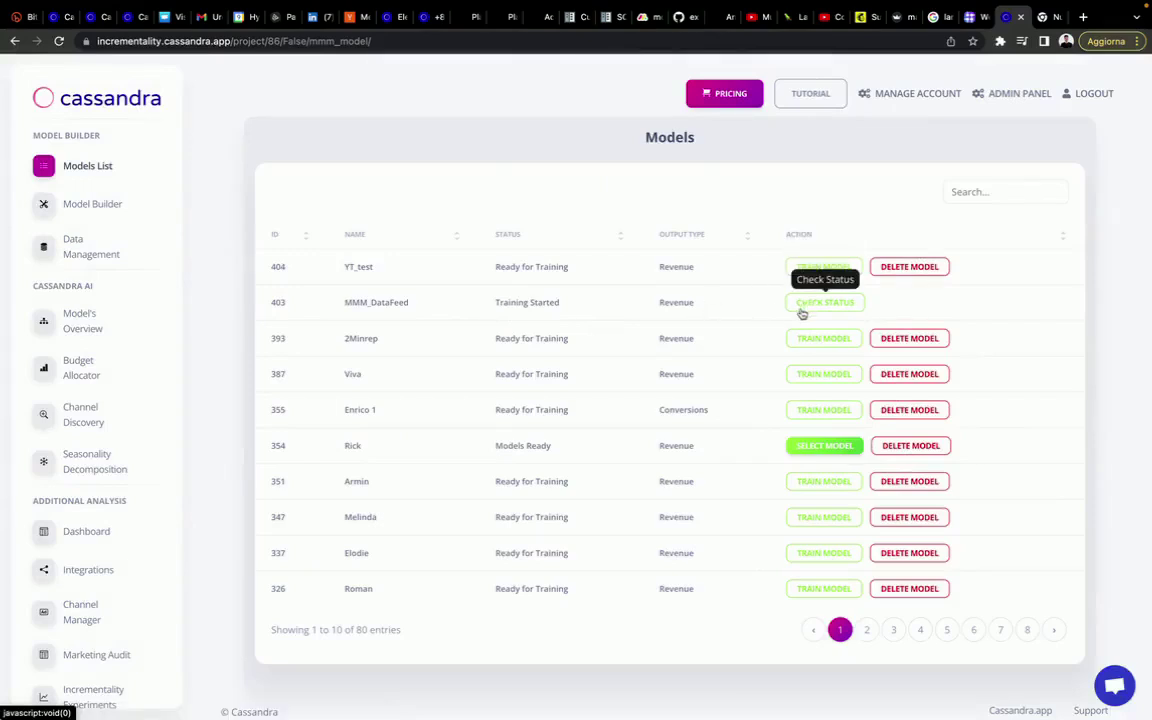
Check the current training status of the MMM_DataFeed model and close the status report.
click(805, 305)
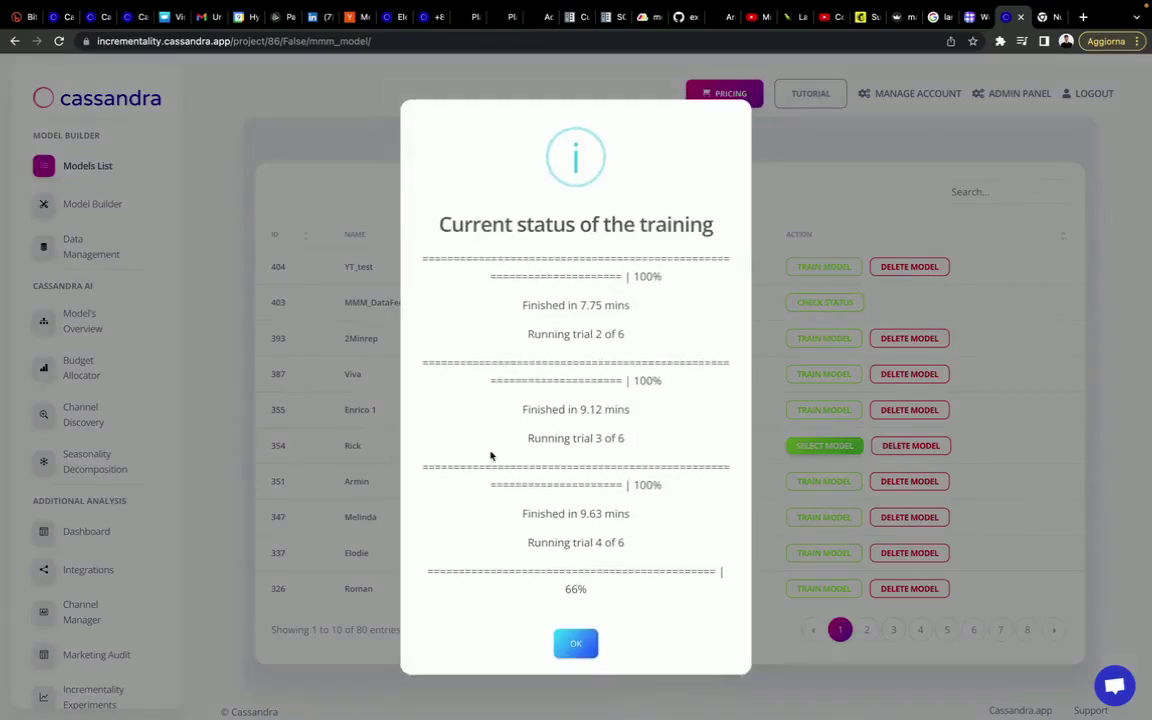
drag(565, 542, 623, 563)
click(578, 589)
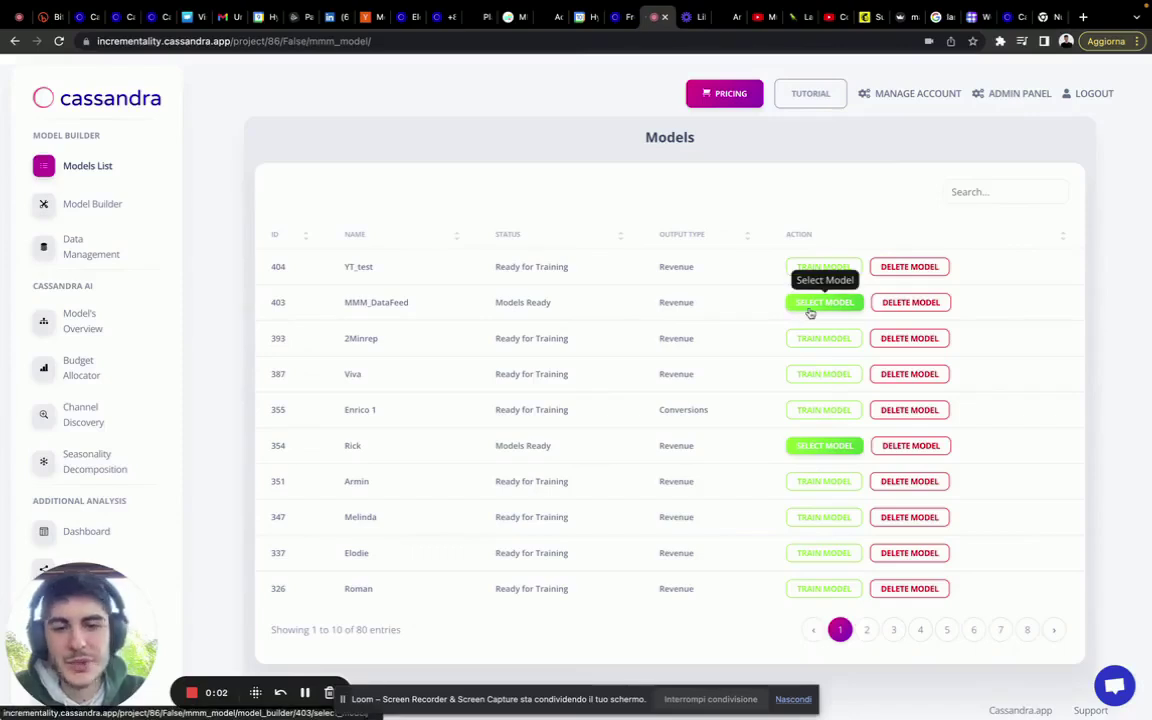
Open the MMM_DataFeed model's instances, preview instance 1_390_8, and examine its actual versus predicted revenue chart.
click(810, 313)
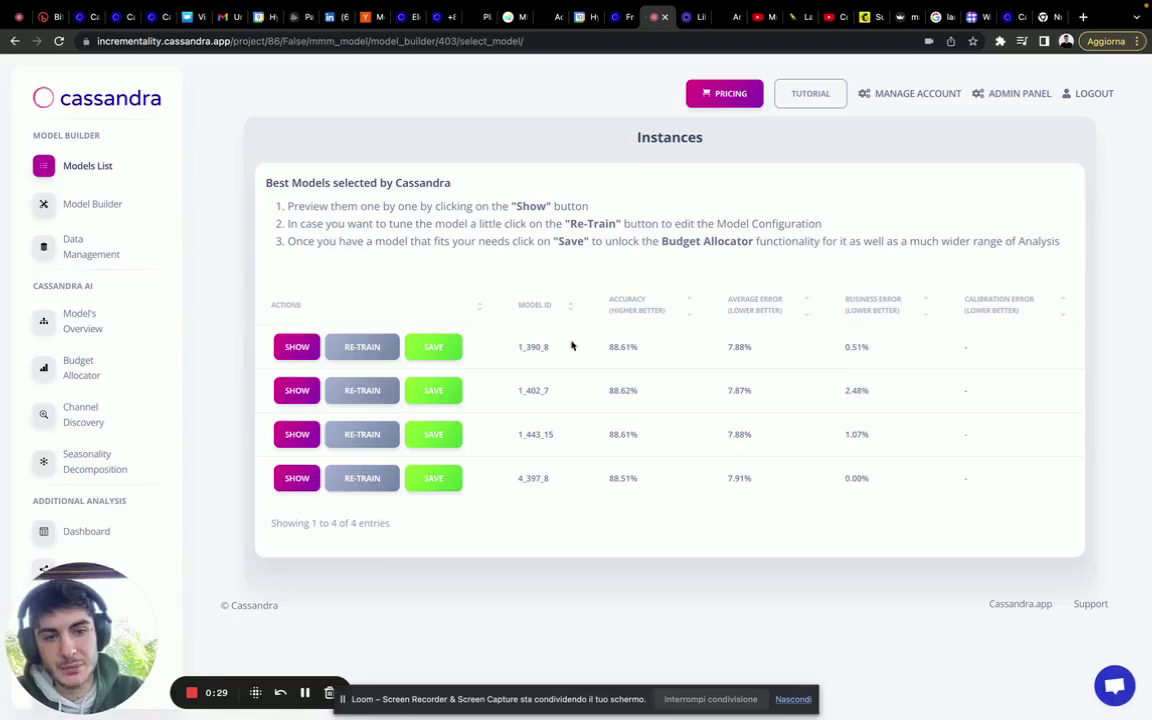
click(297, 347)
scroll(540, 512, down, 5)
scroll(411, 357, up, 1)
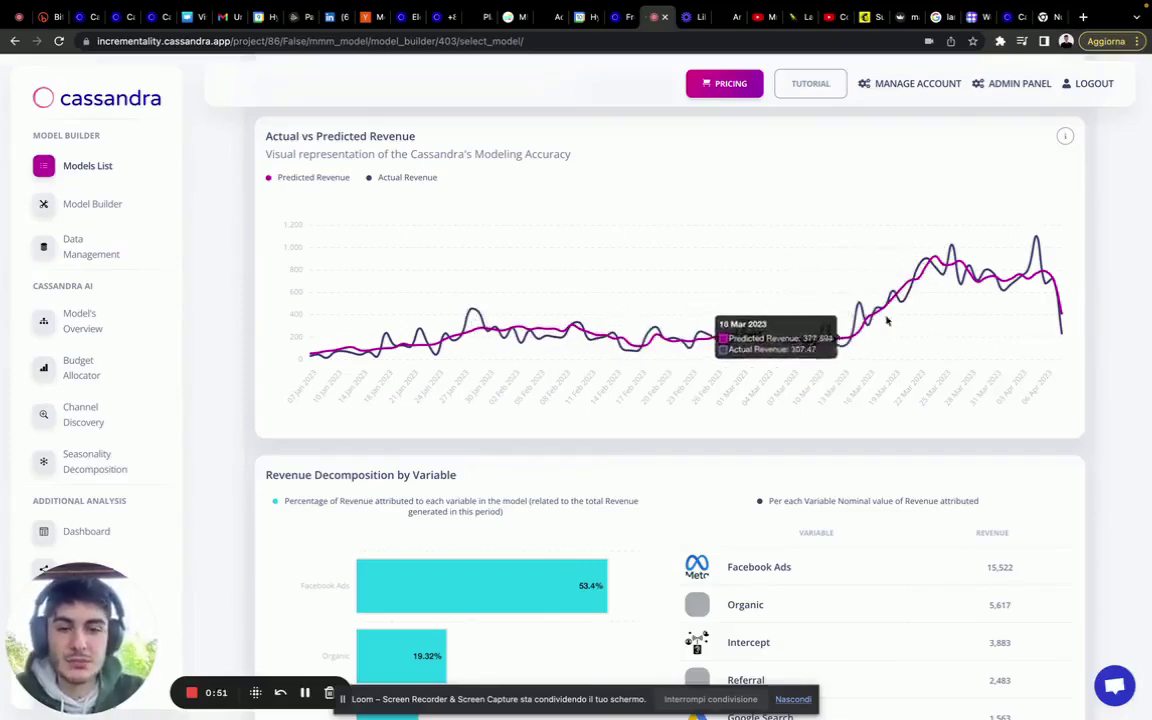
scroll(898, 314, down, 1)
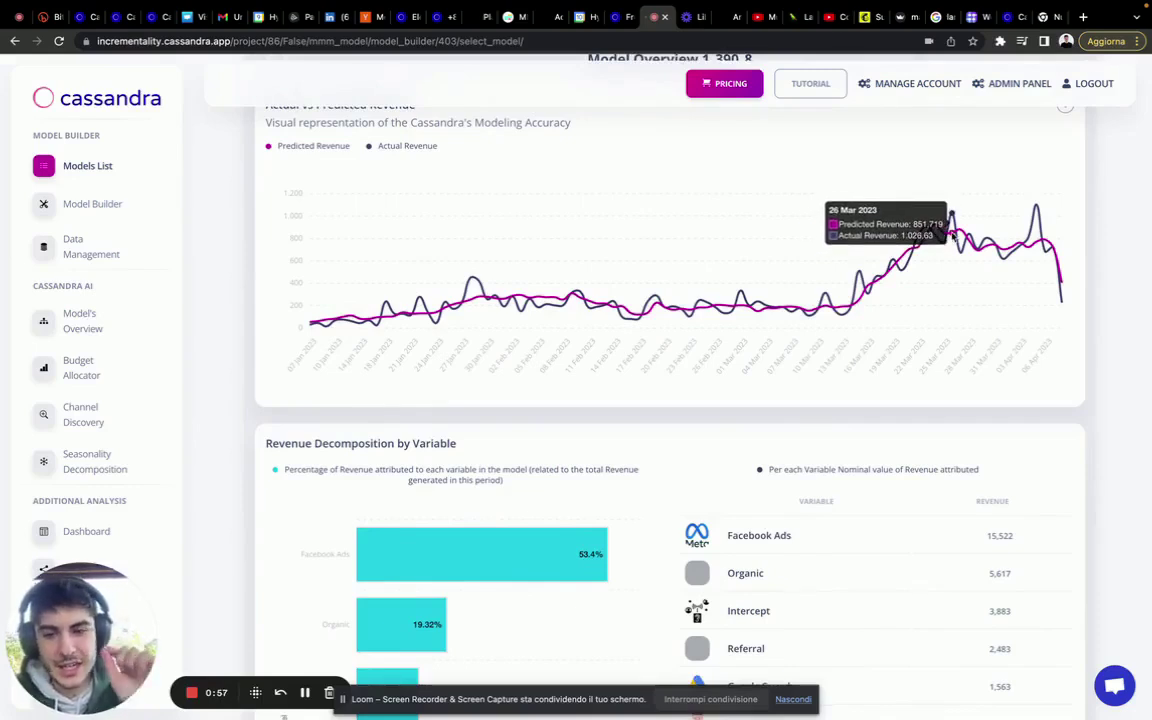
Examine instance 1_390_8's revenue decomposition by variable, share of spend versus effect, and saturation curves.
scroll(830, 381, down, 3)
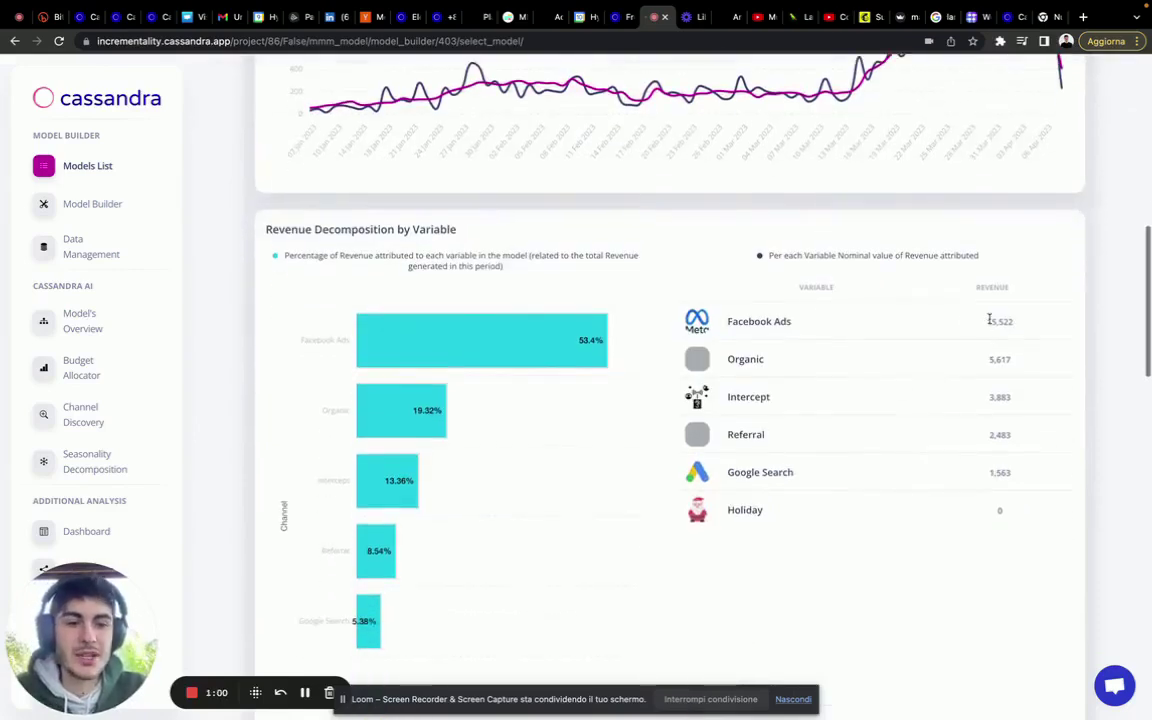
double_click(993, 320)
scroll(995, 322, down, 1)
double_click(999, 313)
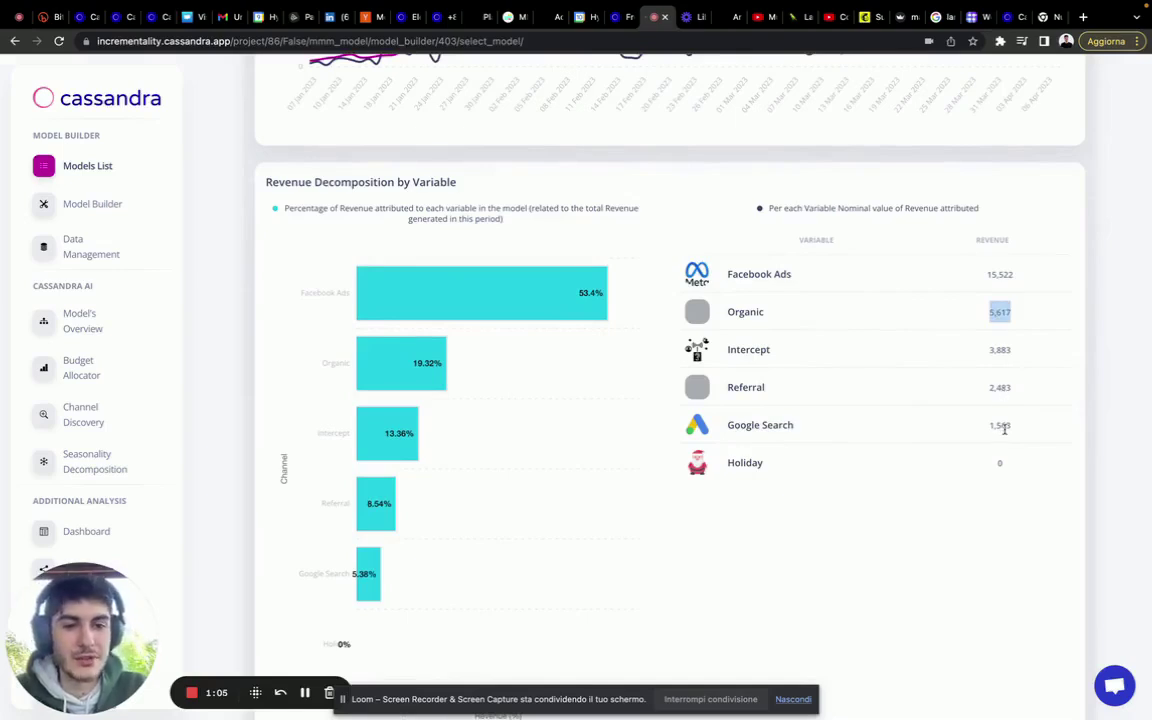
scroll(1006, 426, down, 1)
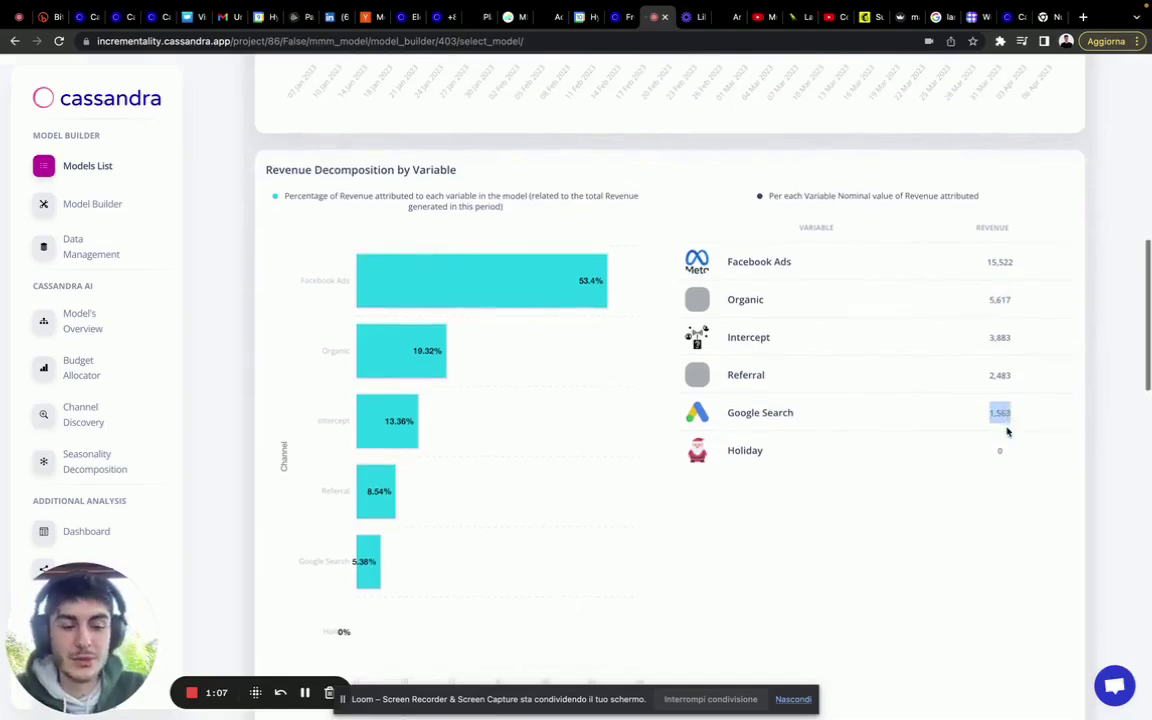
scroll(1007, 432, down, 5)
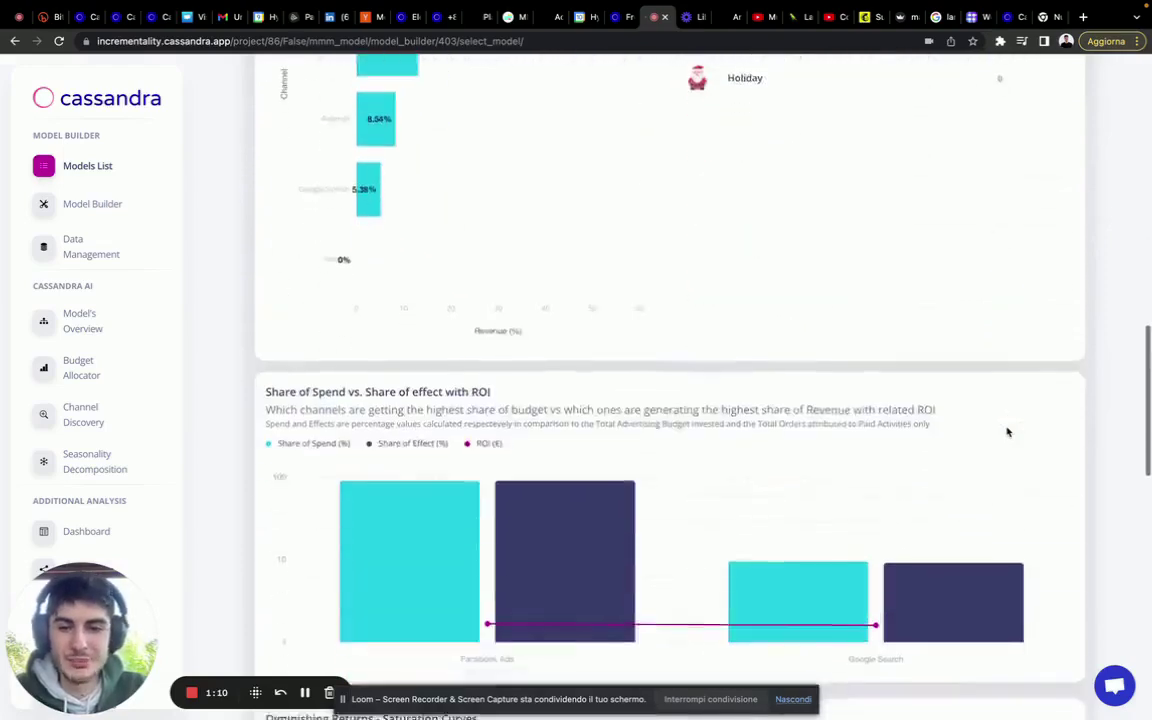
scroll(1007, 432, down, 4)
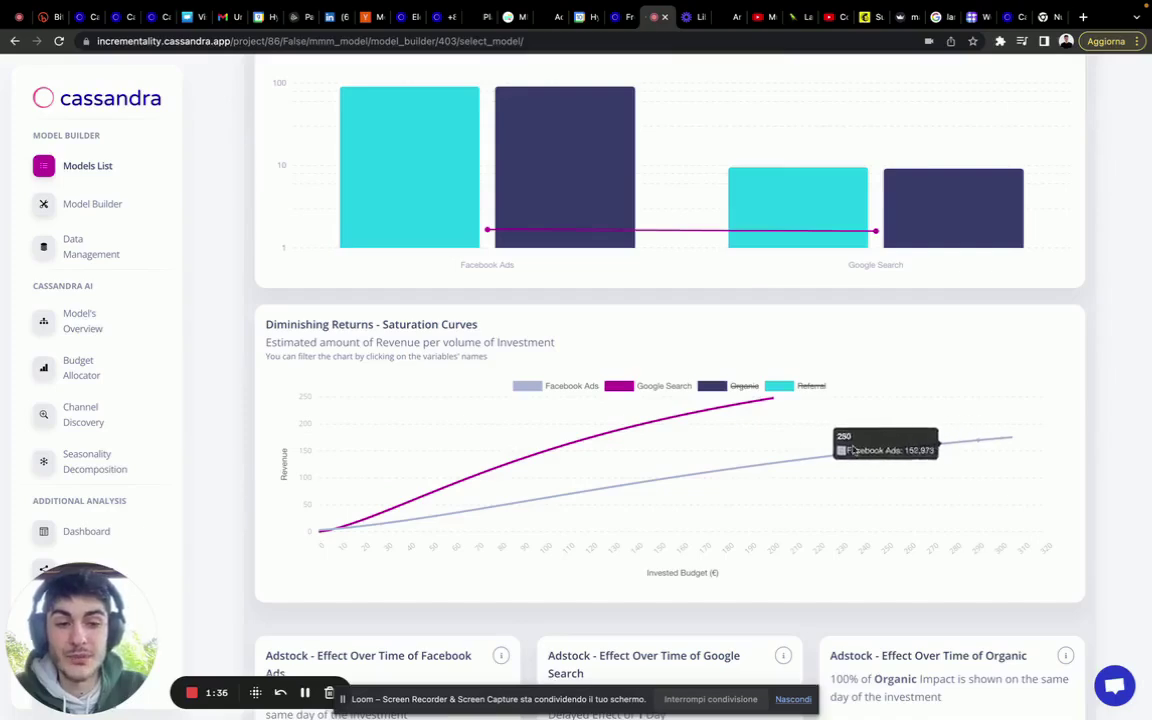
Examine the adstock charts of instance 1_390_8 and read the explanation of Google Search's delayed effect.
scroll(832, 513, down, 5)
scroll(834, 515, down, 5)
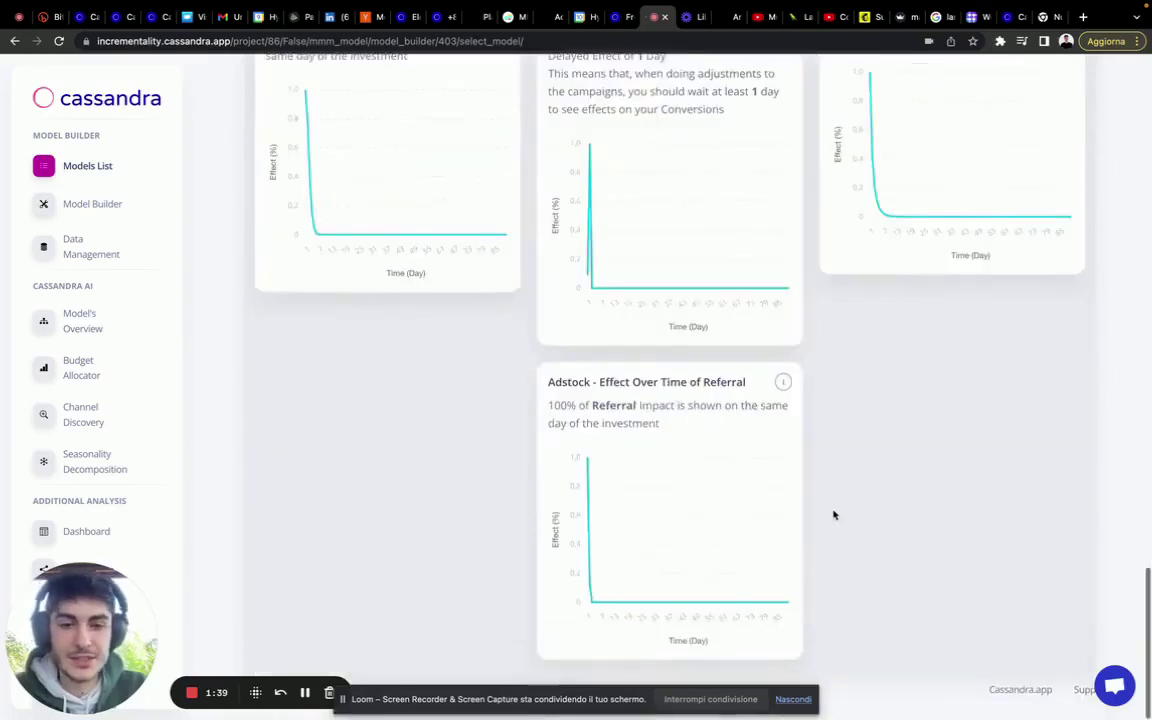
scroll(834, 515, up, 1)
scroll(610, 488, up, 2)
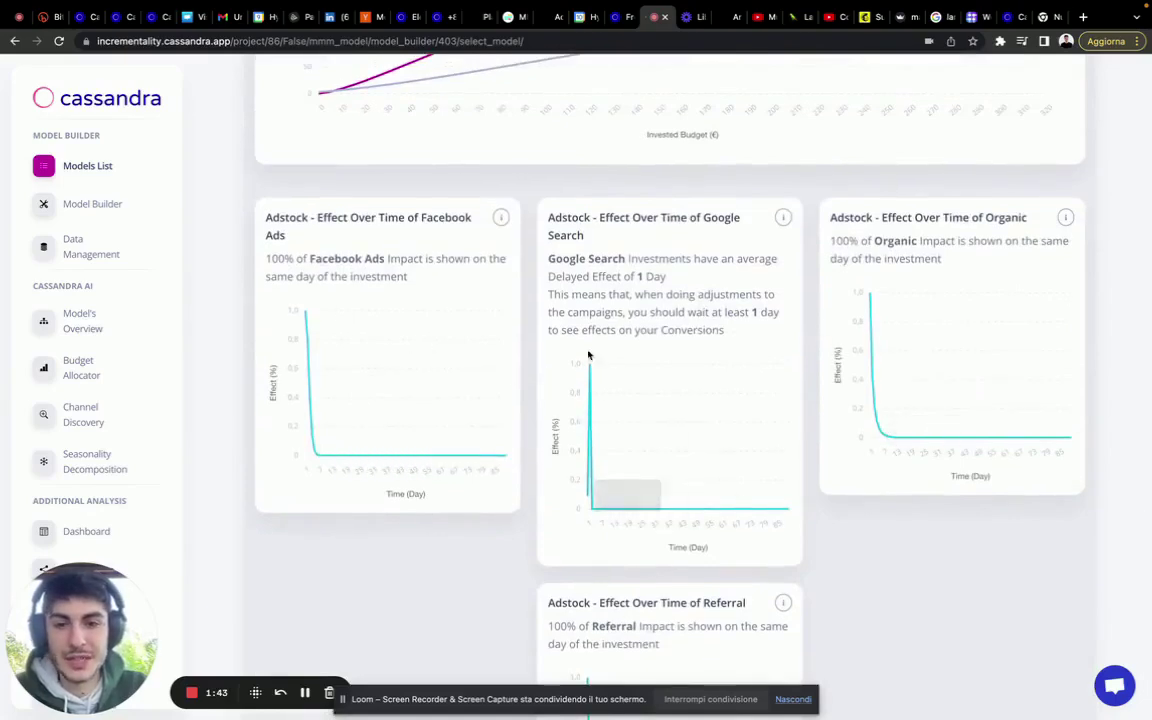
drag(629, 258, 703, 289)
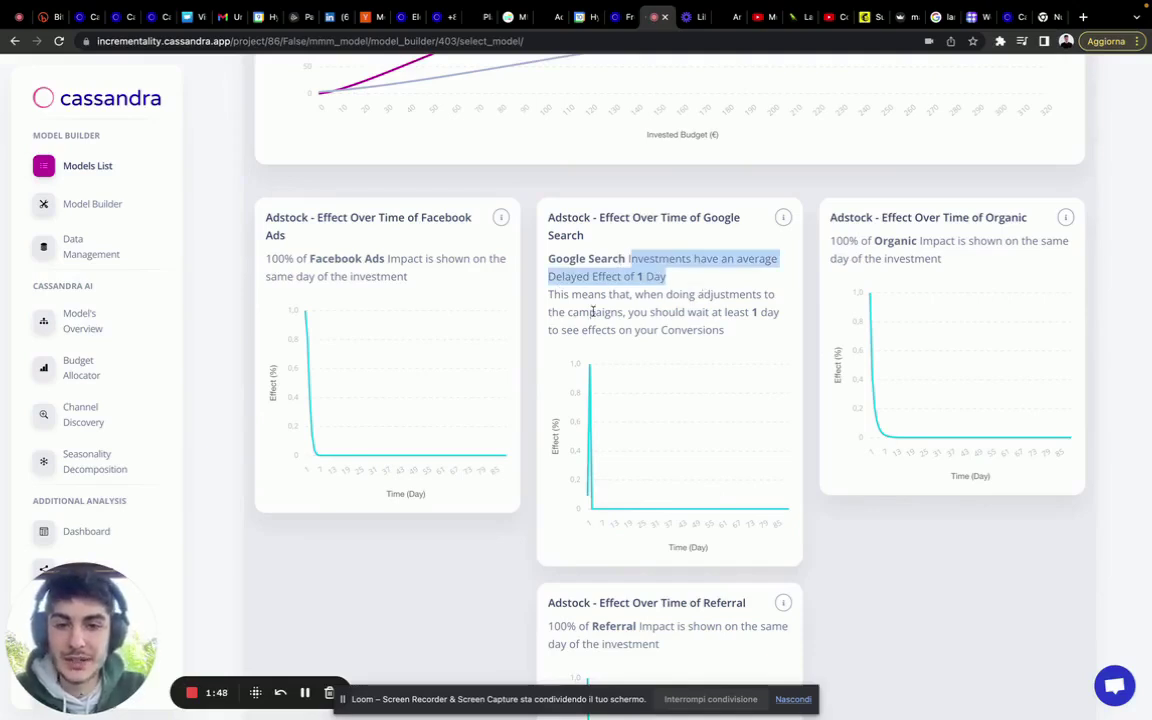
drag(549, 293, 746, 342)
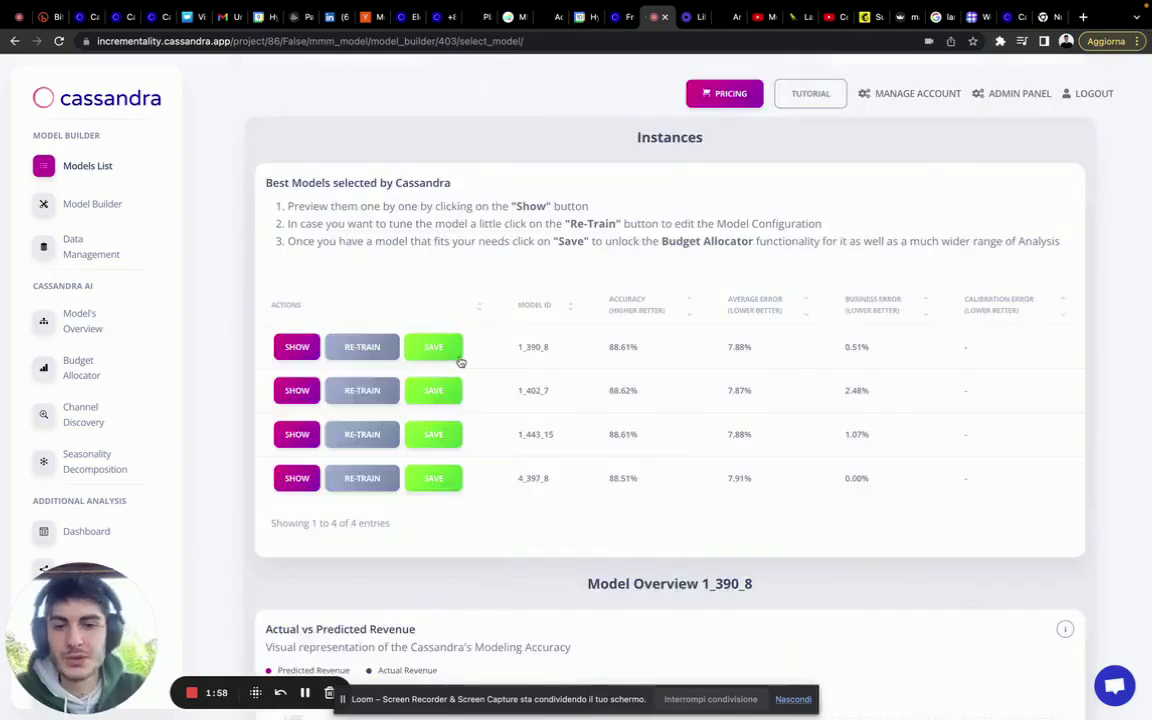
Save model instance 1_390_8 and open the Model's Overview page.
click(450, 352)
click(545, 478)
click(573, 472)
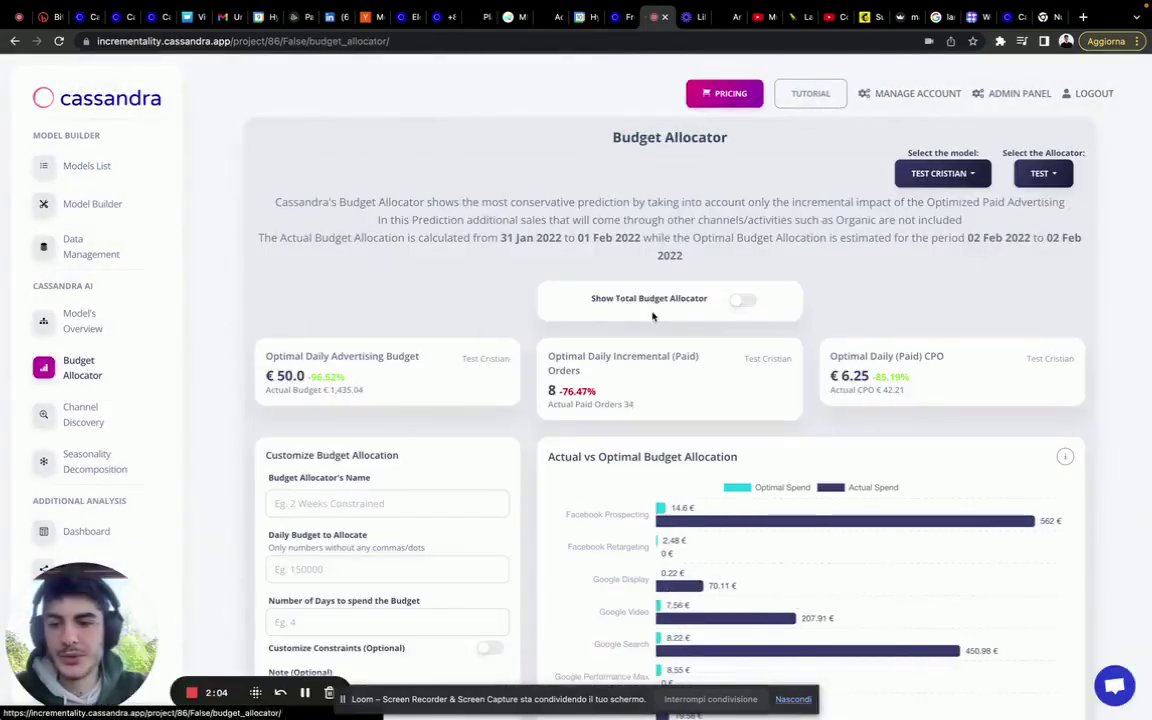
click(92, 320)
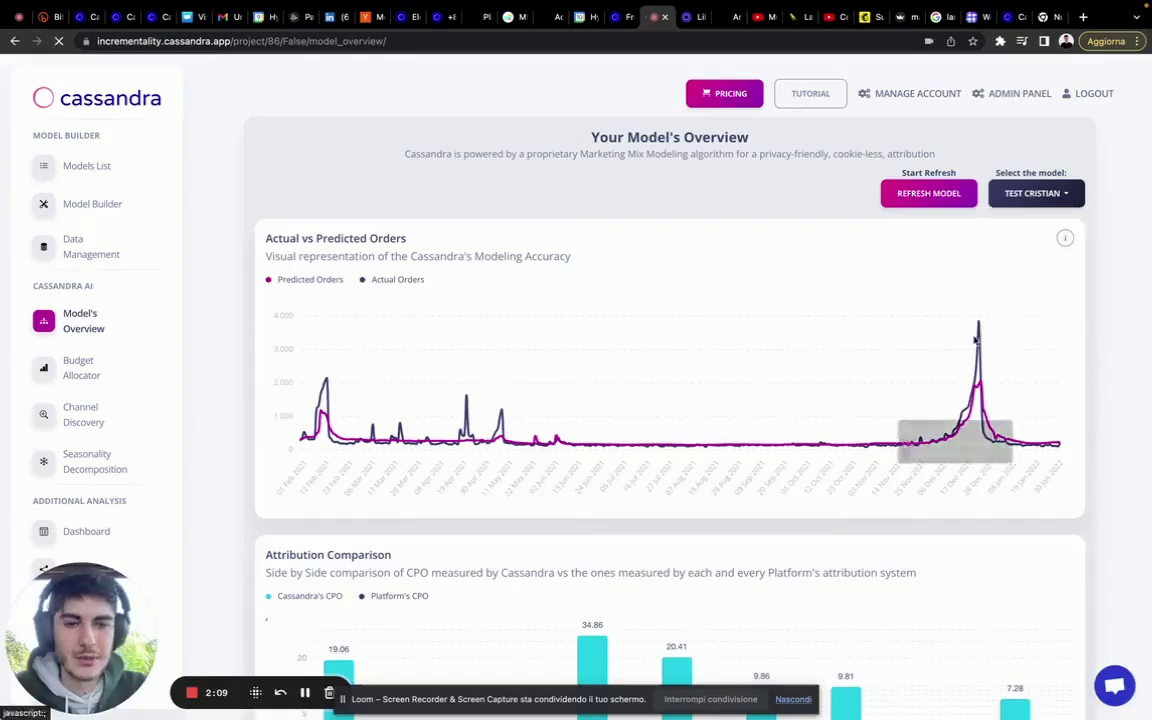
Examine the MMM_DataFeed overview, comparing the weekly revenue decomposition with the weekly spend on Facebook Ads and Google Search.
scroll(967, 375, down, 20)
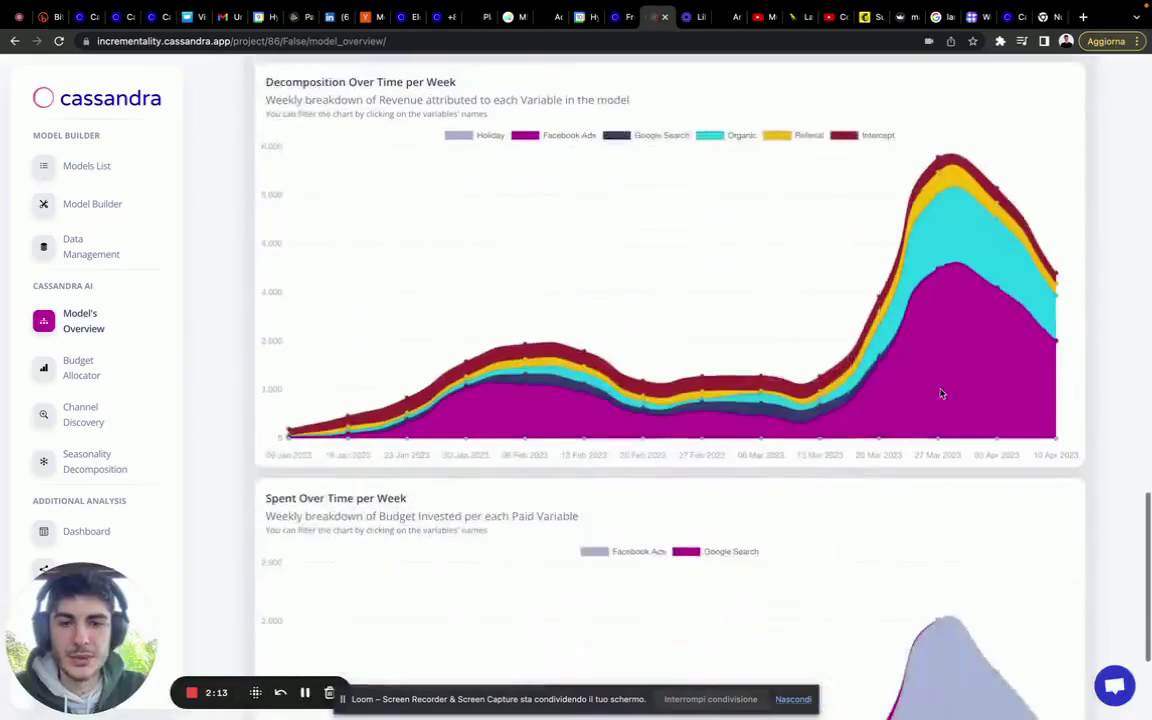
scroll(940, 393, down, 3)
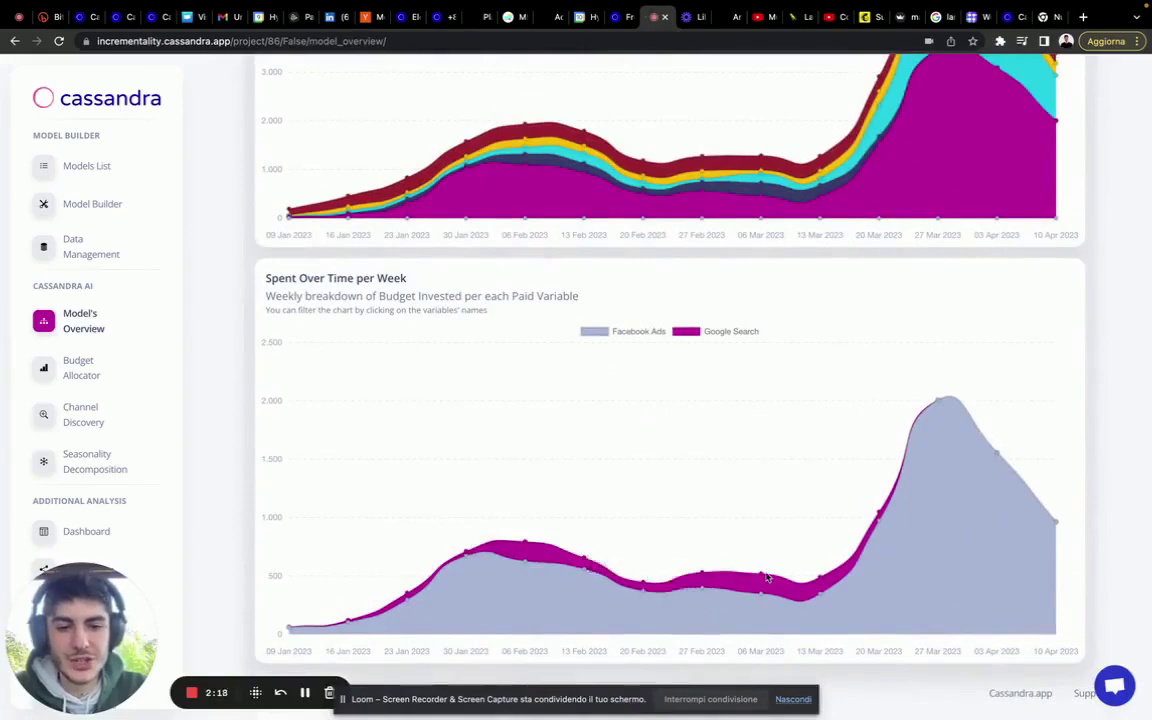
scroll(907, 442, up, 4)
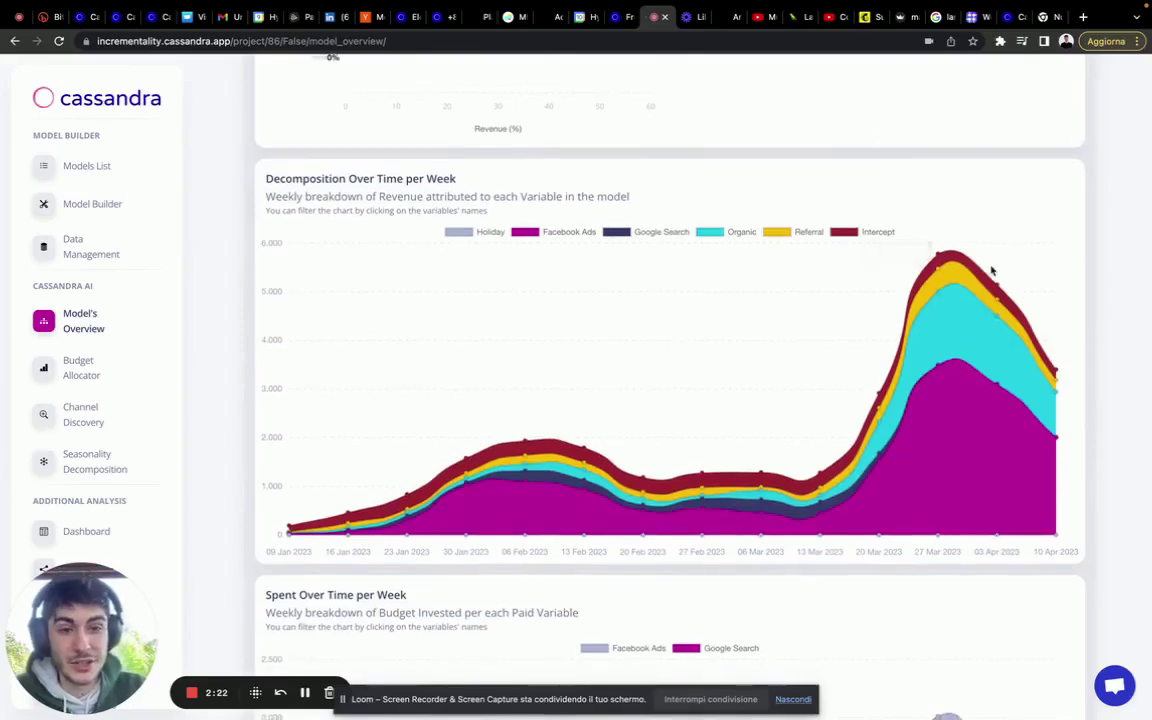
scroll(1000, 290, down, 4)
scroll(933, 404, up, 1)
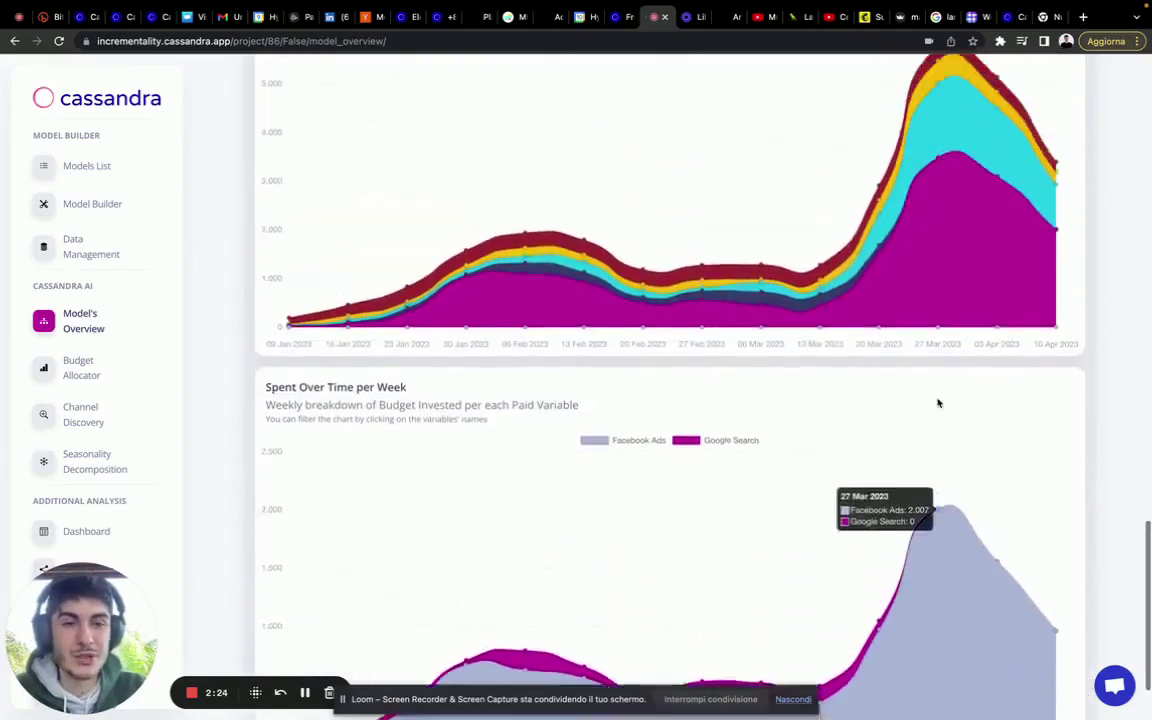
scroll(940, 190, up, 15)
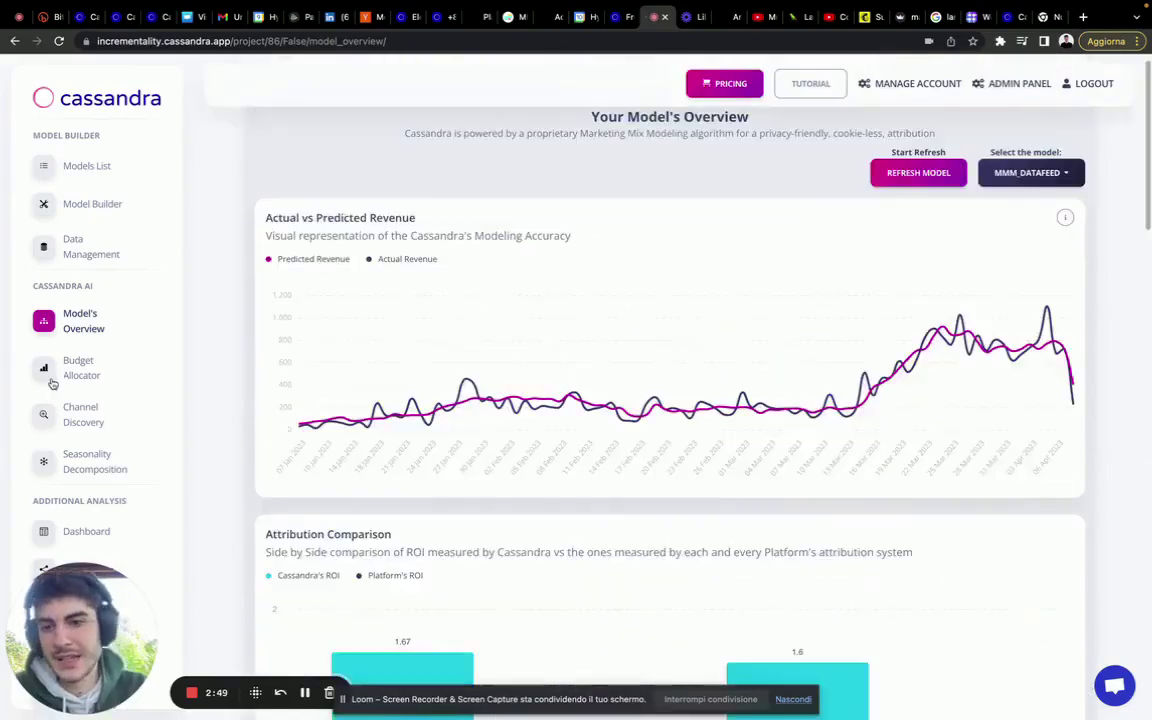
Open the Budget Allocator for the MMM_DataFeed model and name its new budget allocation MMM_datafeed.
click(52, 383)
click(940, 175)
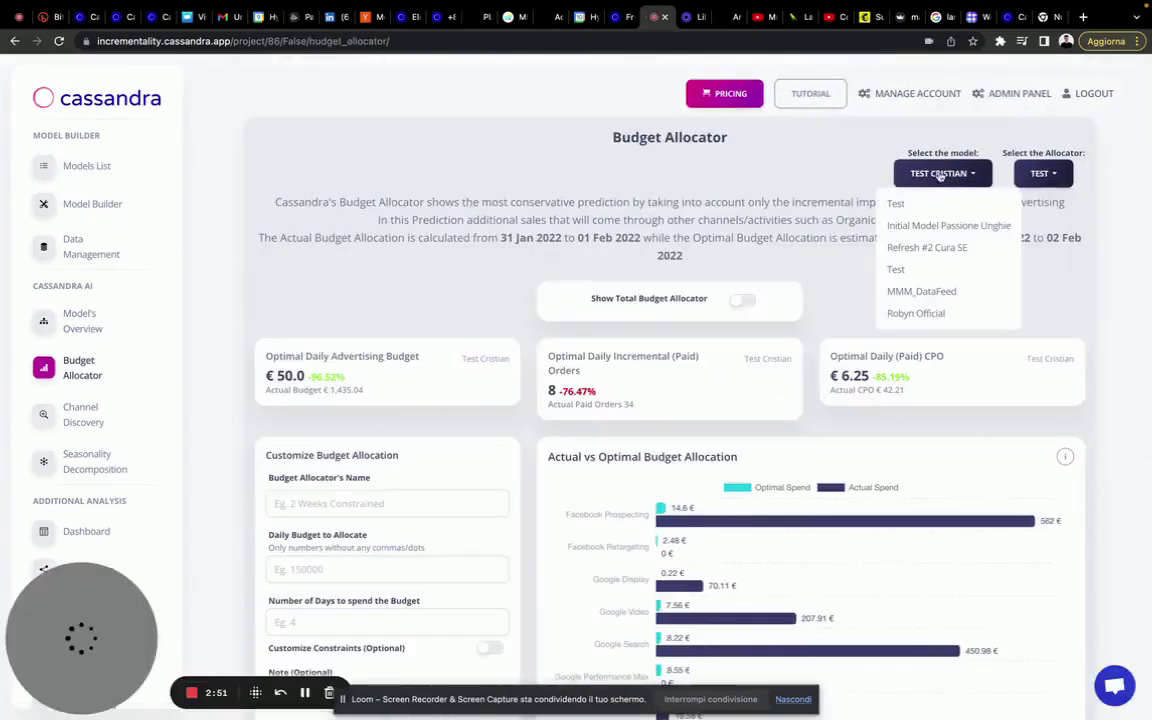
click(955, 292)
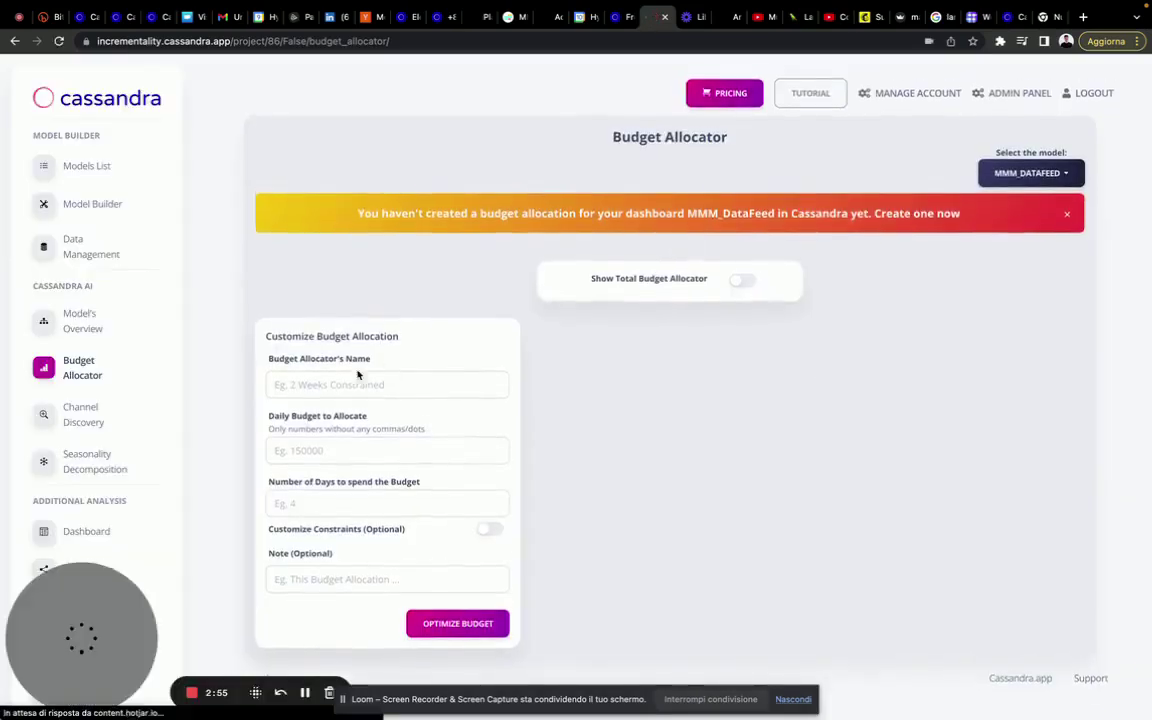
click(355, 384)
text(MMM_data)
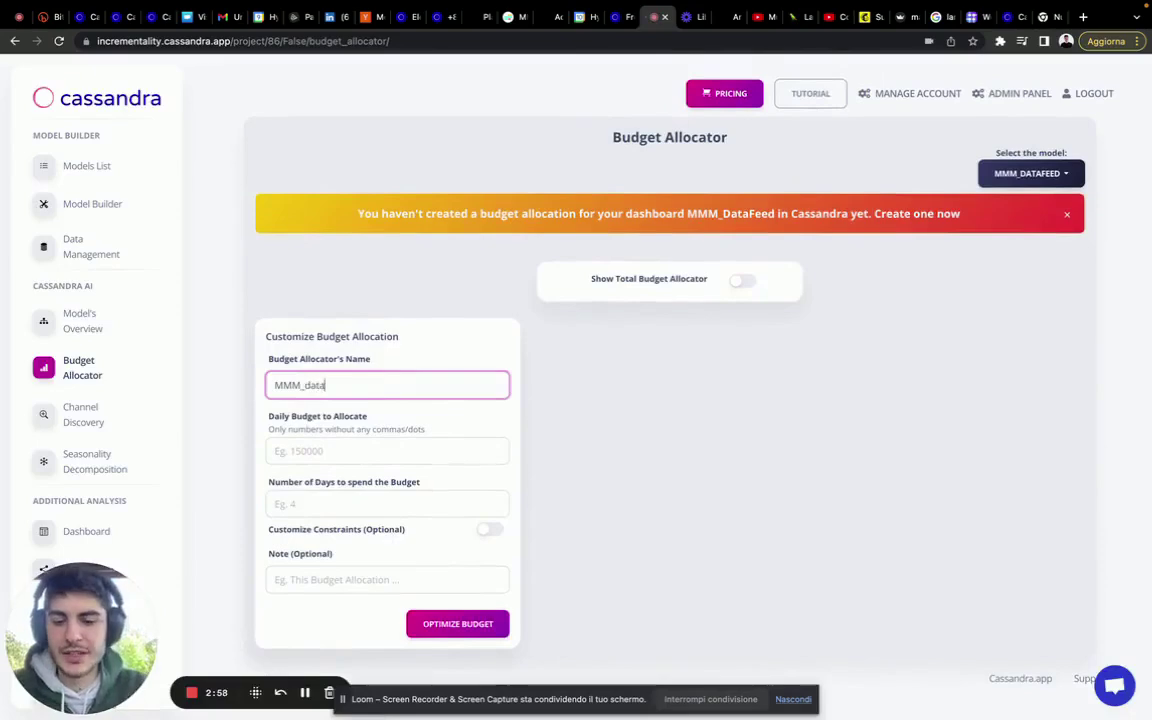
text(feed)
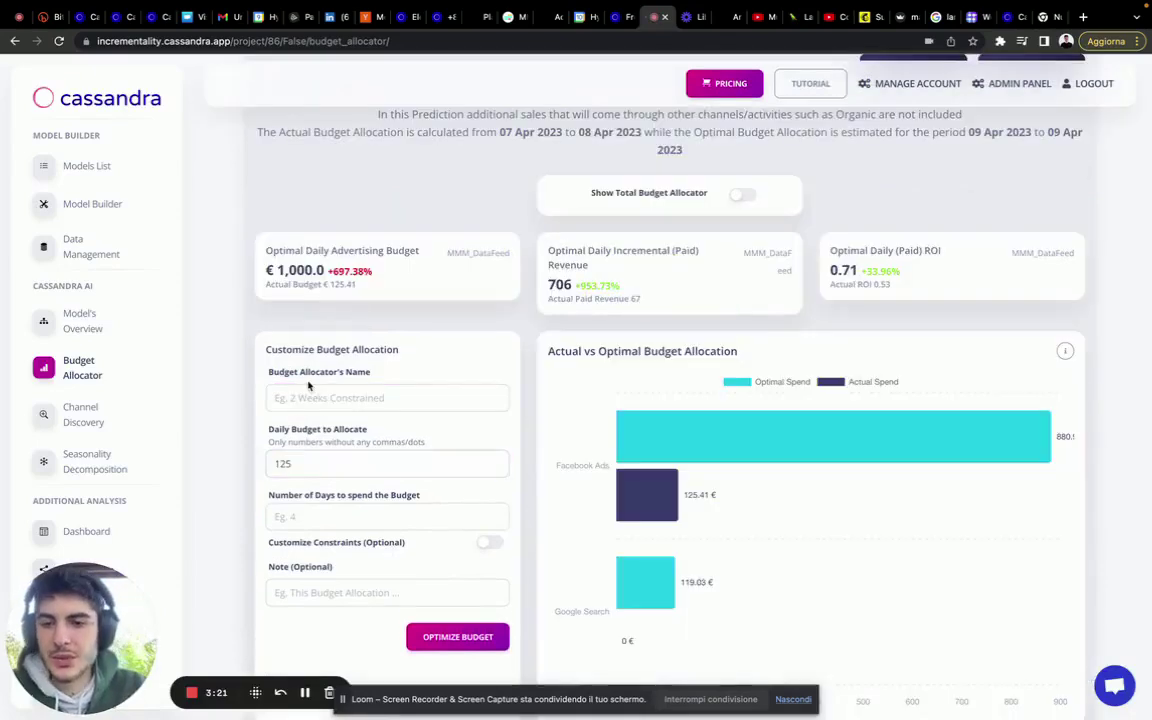
Run a budget optimization named MMM datafeed 2 with the budget spent over 1 day.
click(276, 396)
text(MMM)
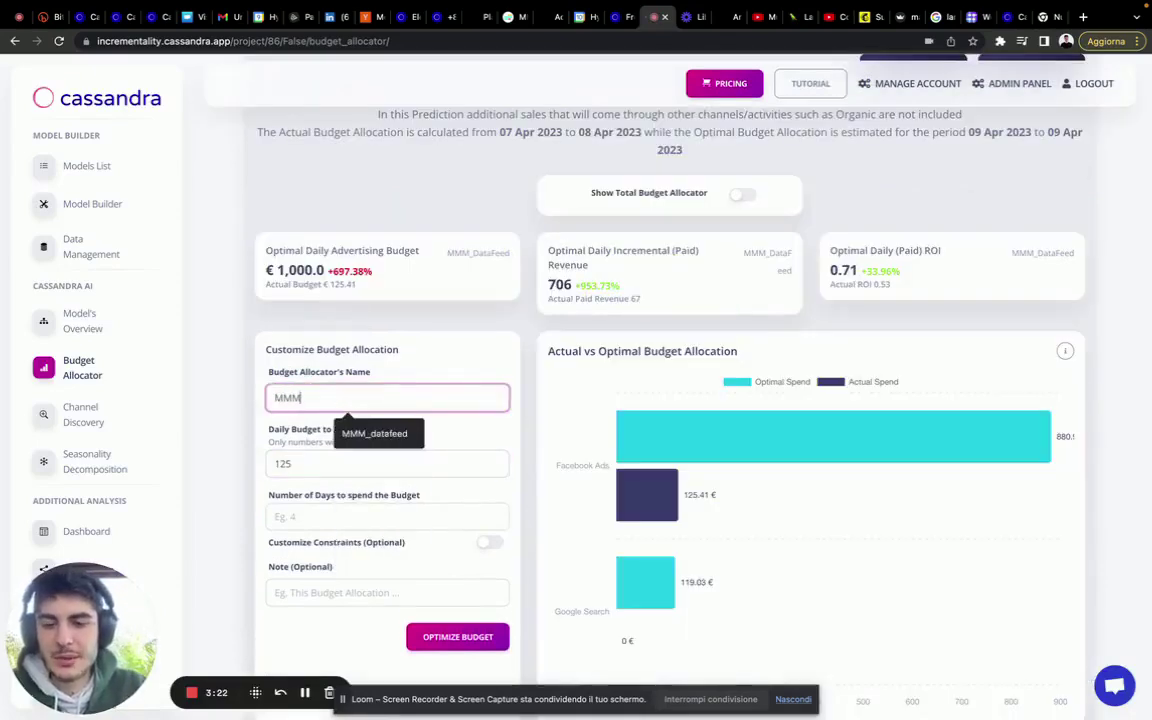
text( datafeed 2)
click(356, 517)
text(1)
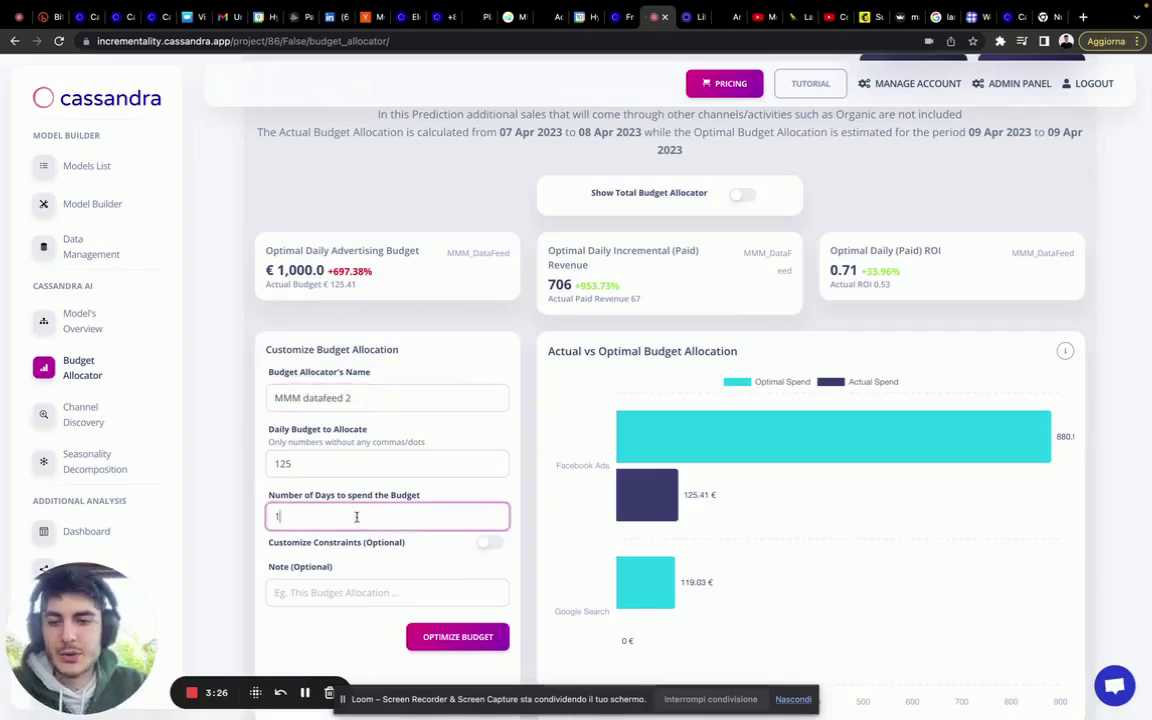
click(450, 636)
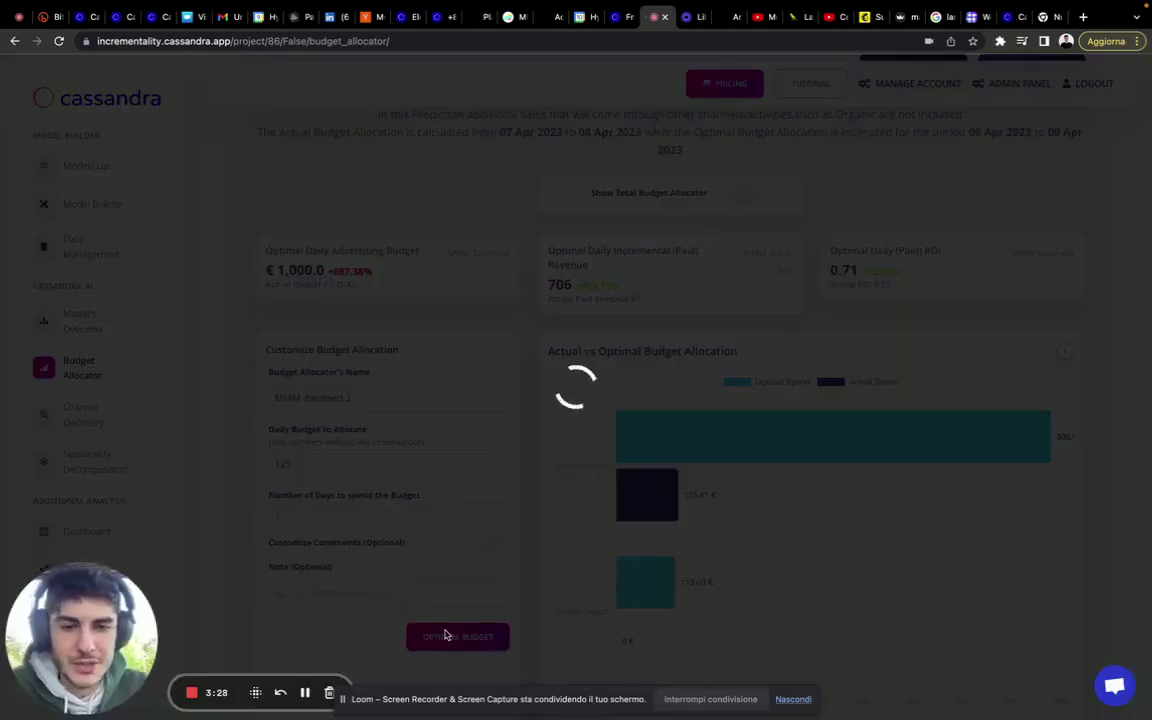
Examine the actual versus optimal spend per channel and the optimal daily paid revenue, ROI and advertising budget.
scroll(797, 476, down, 2)
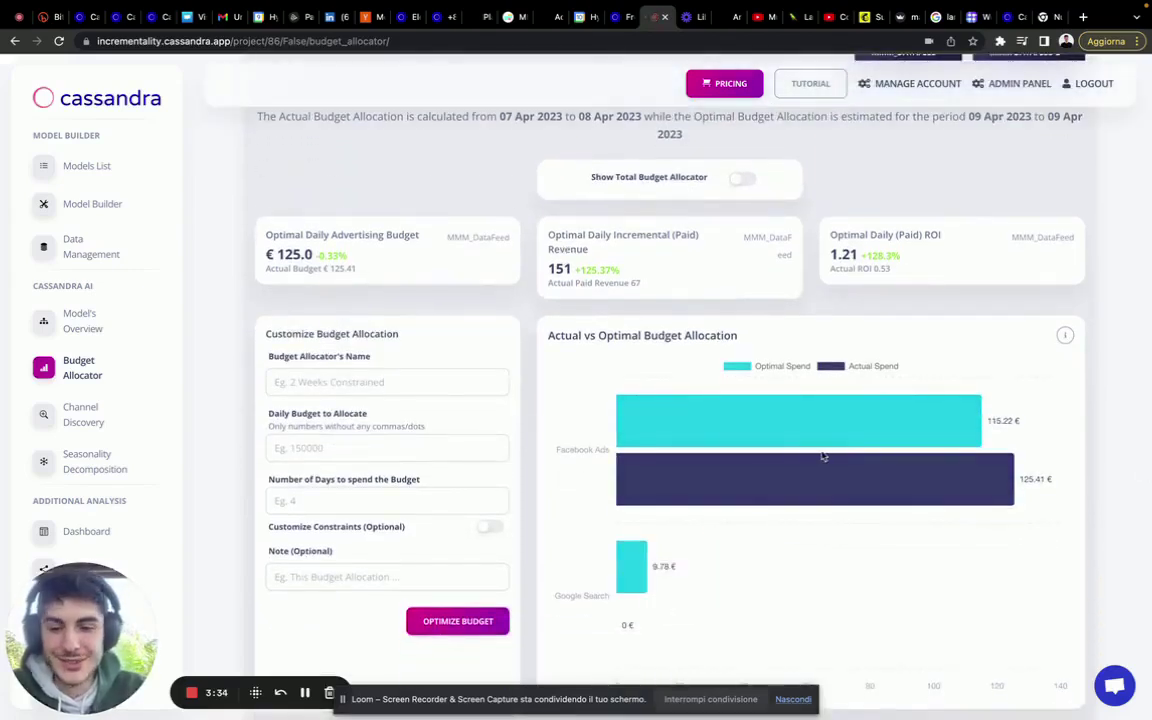
mouse_move(832, 431)
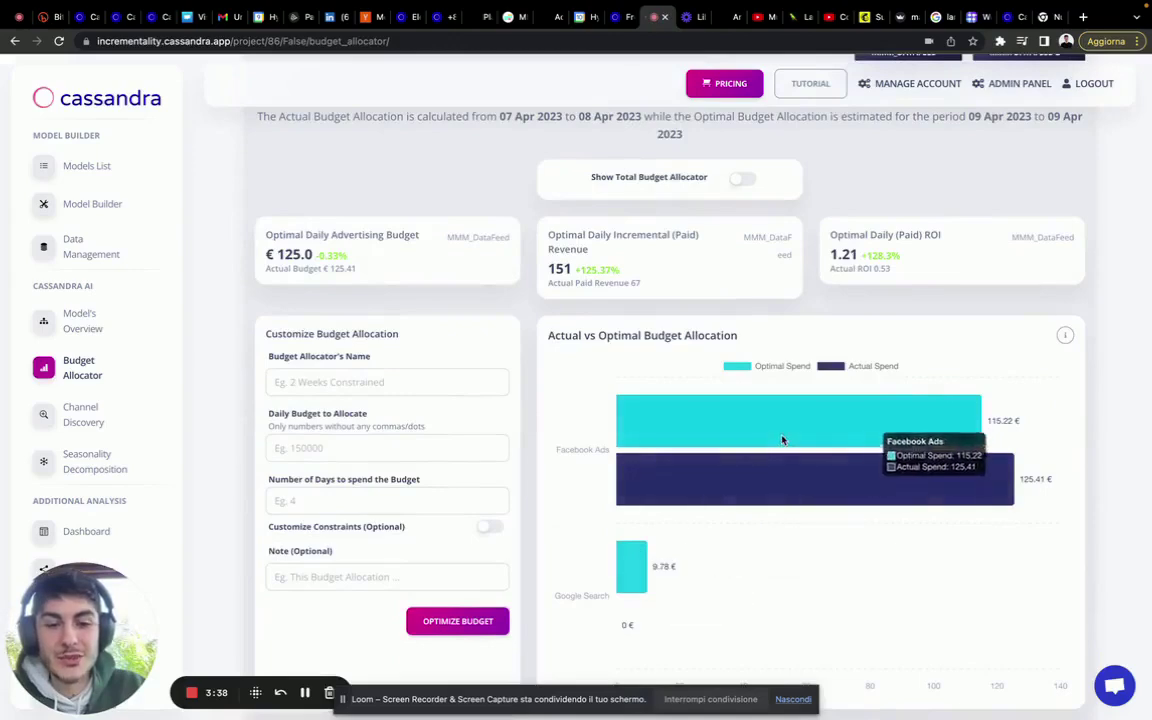
mouse_move(897, 483)
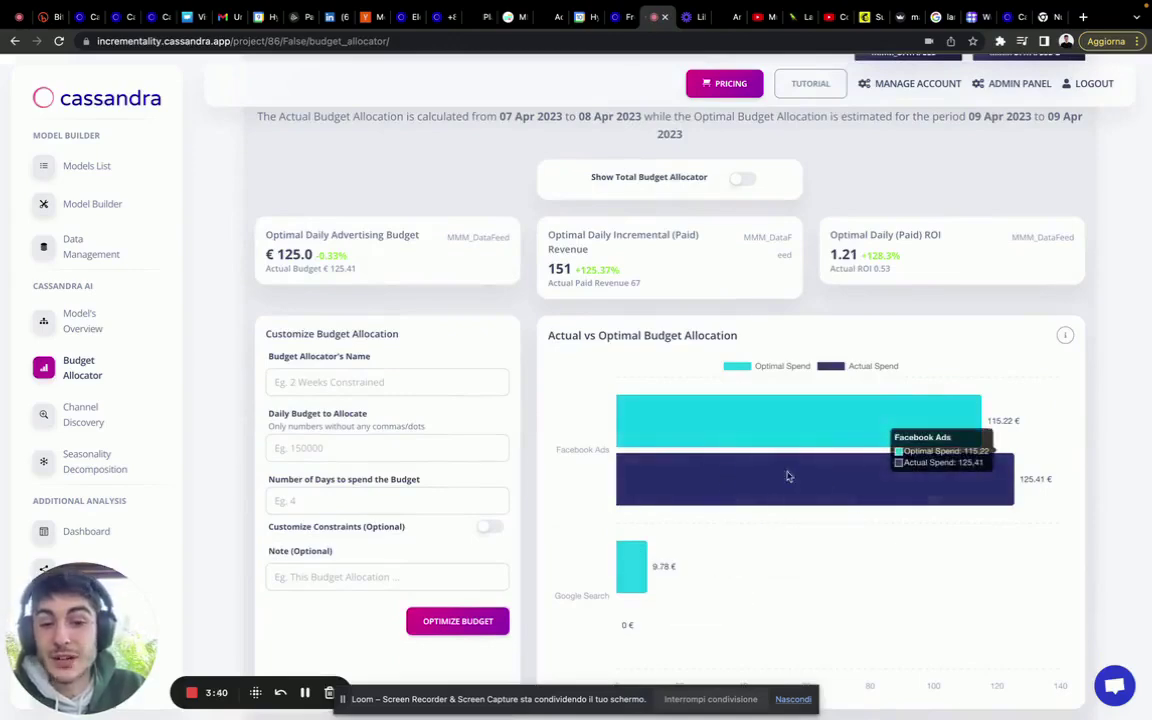
mouse_move(640, 556)
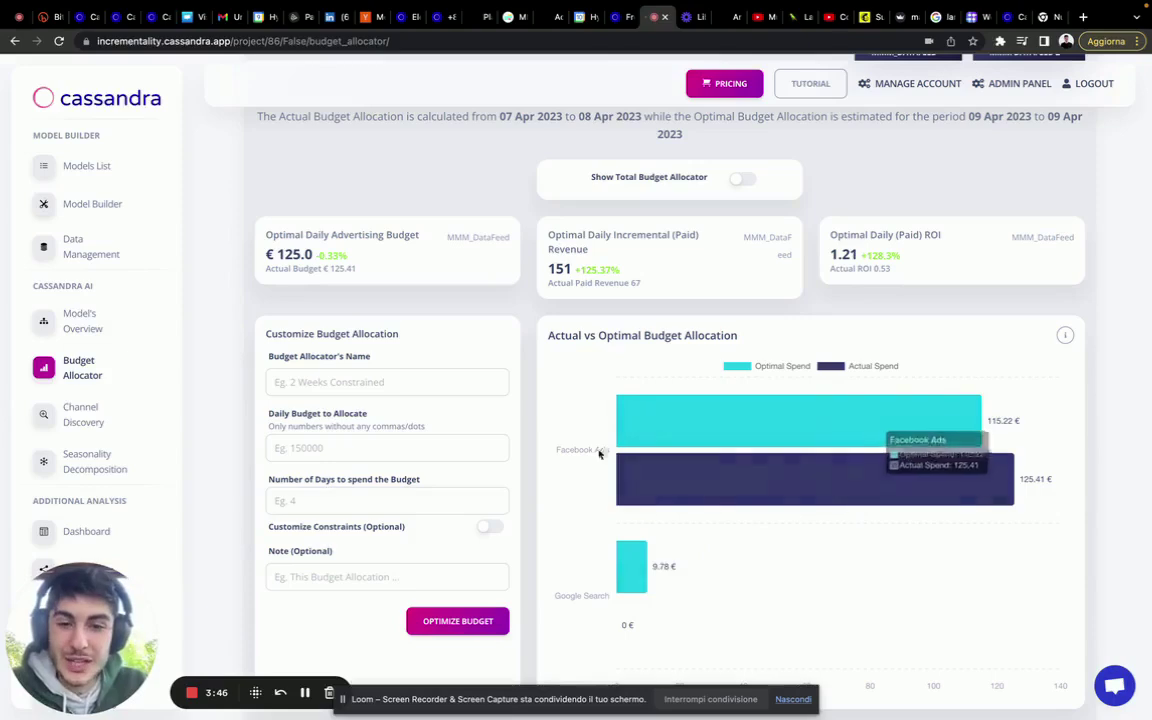
double_click(563, 278)
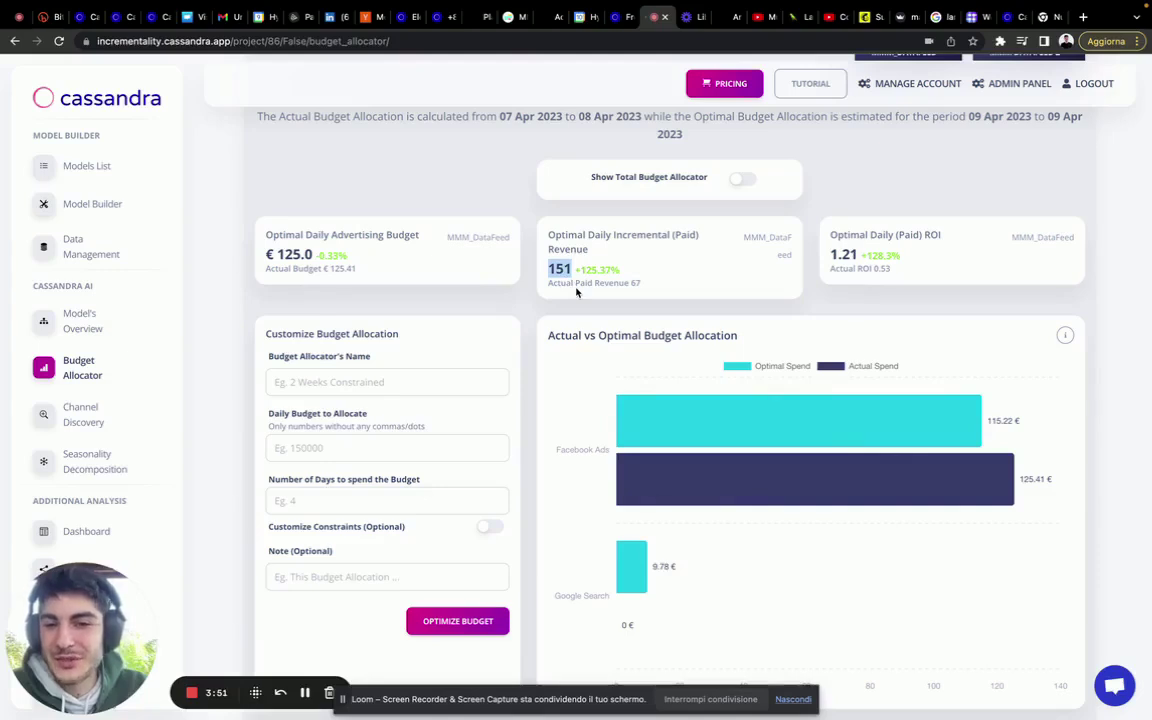
drag(575, 270, 644, 270)
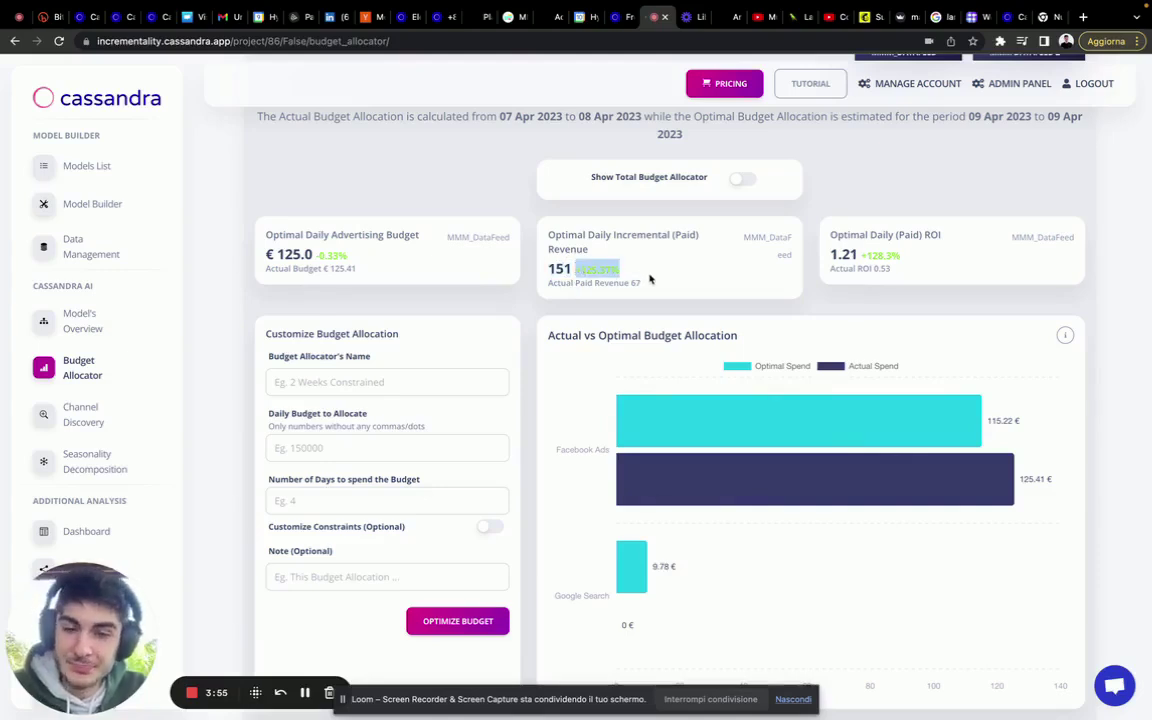
drag(829, 255, 853, 256)
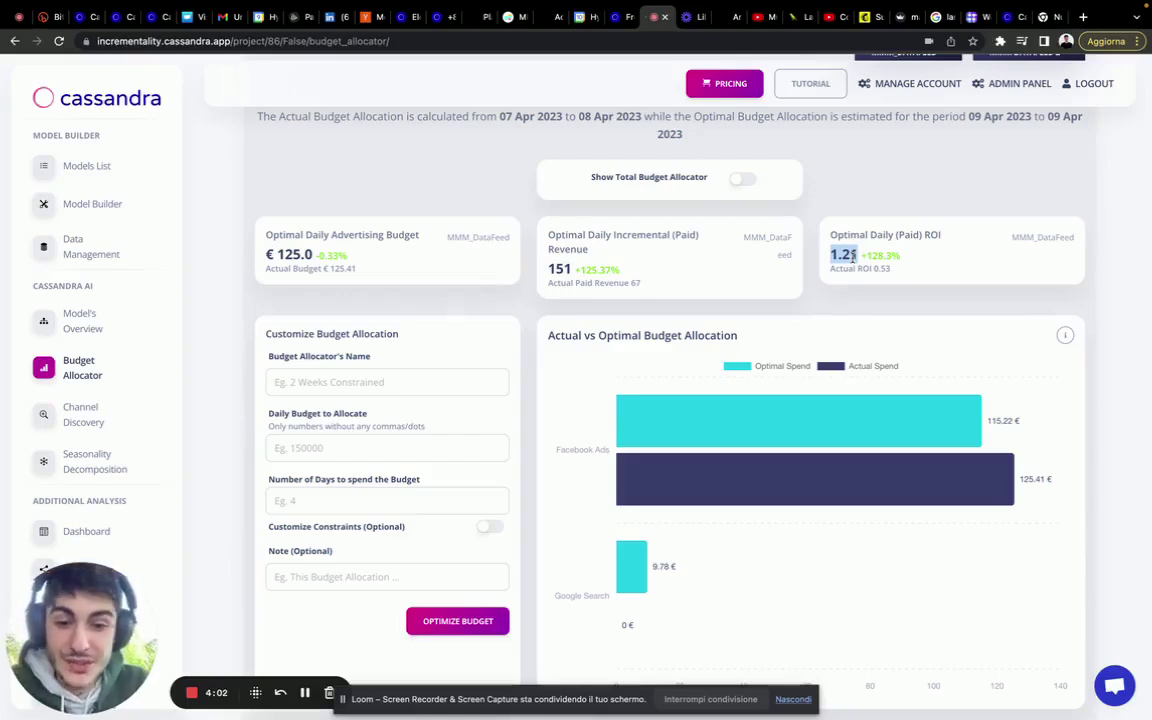
drag(277, 255, 313, 256)
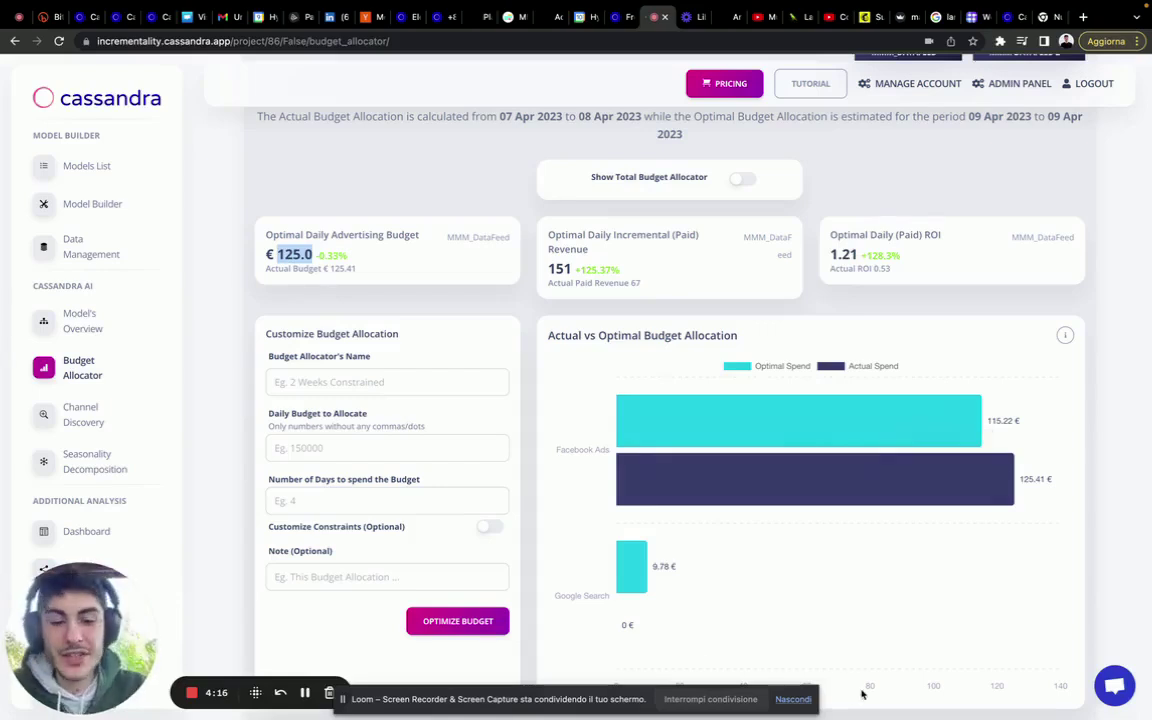
click(794, 698)
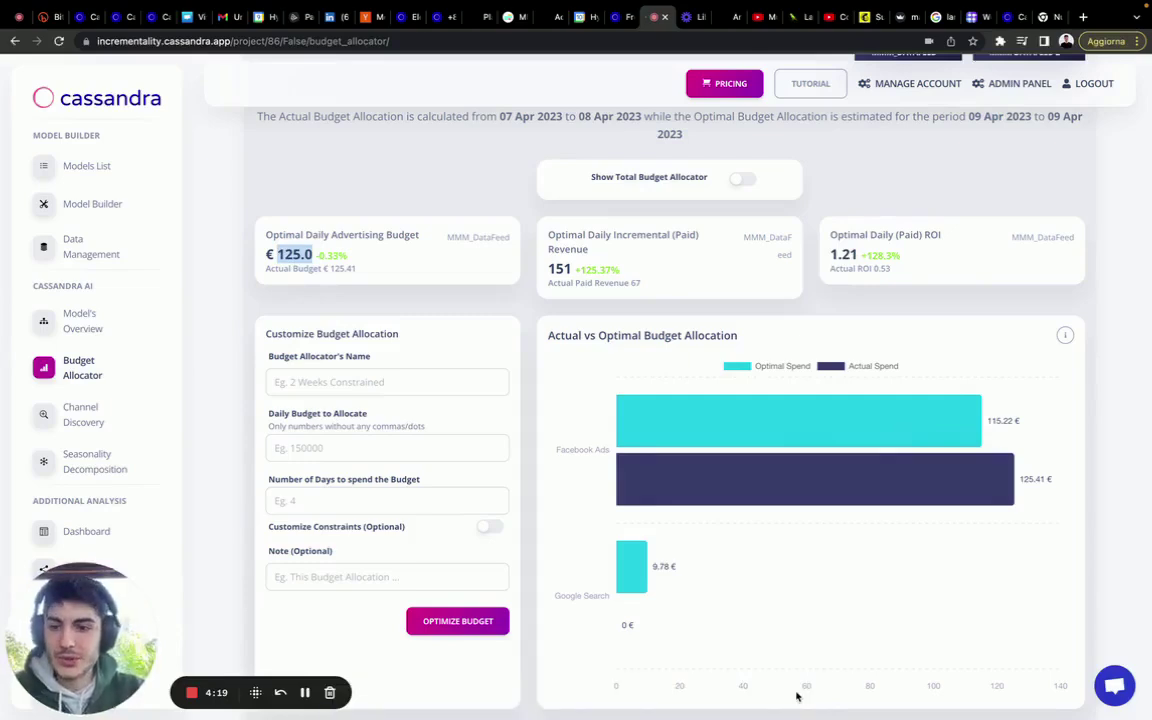